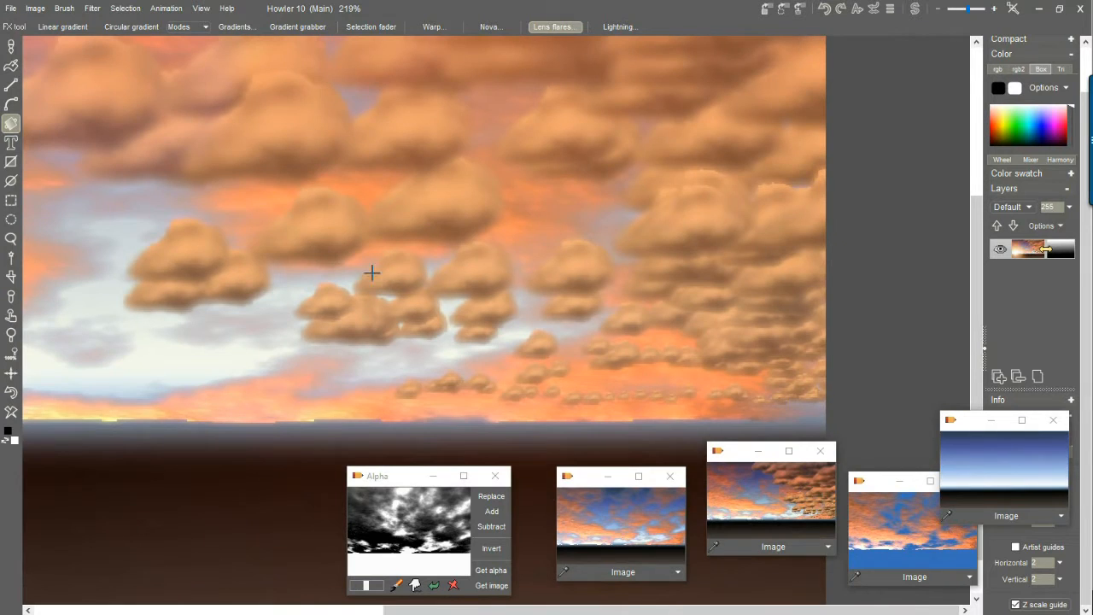
# Examine the puffy orange clouds in the finished sunset image up close, from the horizon up to the dark cloud bank
pyautogui.moveTo(312, 239); pyautogui.dragTo(474, 271)
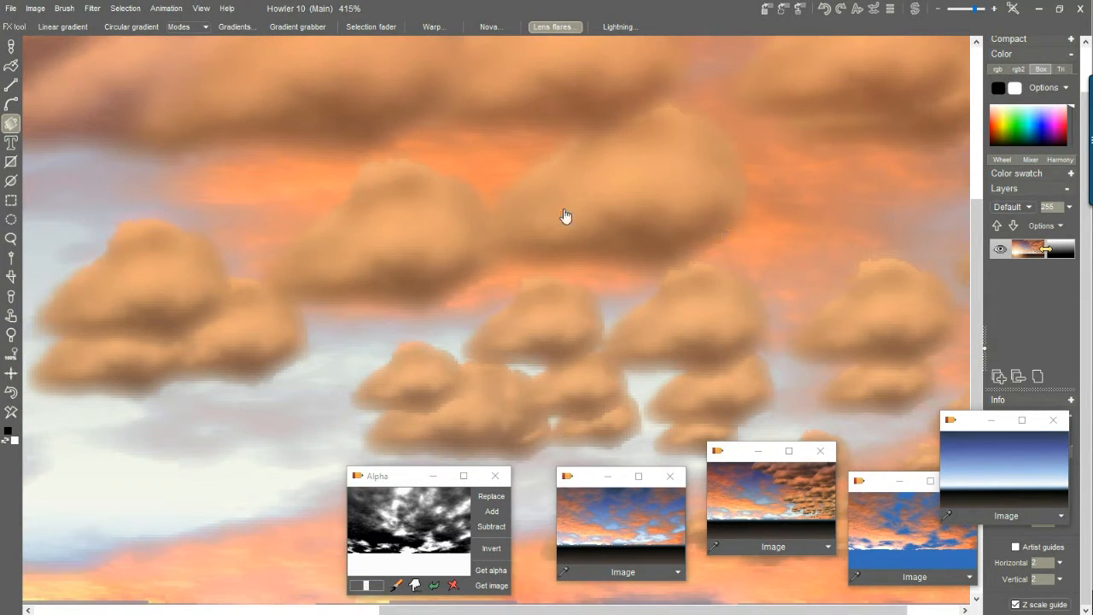
pyautogui.scroll(-2, 598, 200)
pyautogui.moveTo(578, 141); pyautogui.dragTo(714, 322)
pyautogui.scroll(-2, 691, 266)
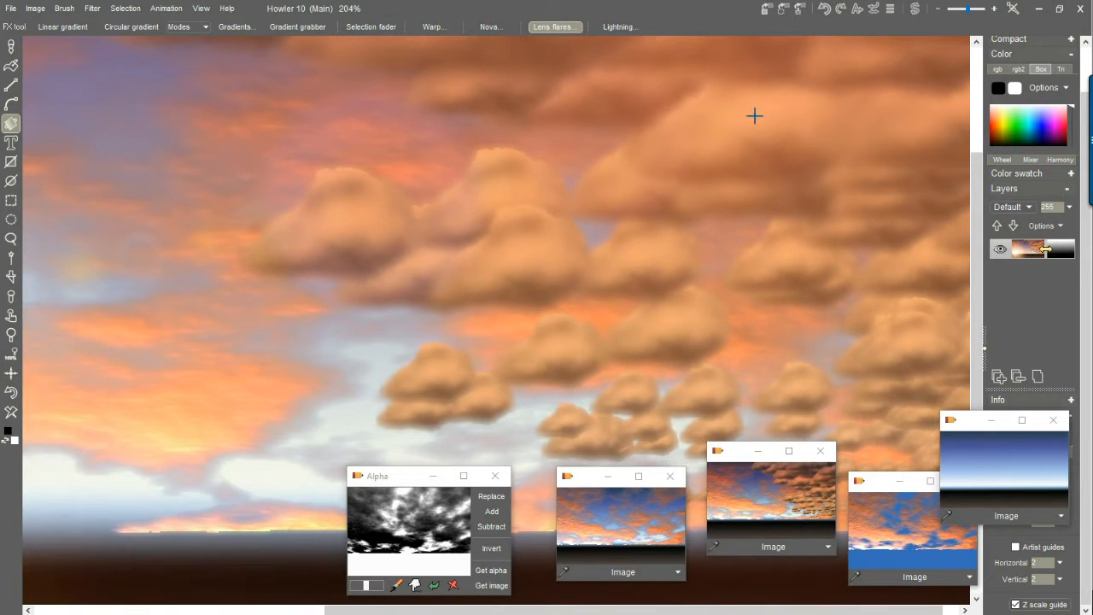
pyautogui.scroll(-1, 722, 187)
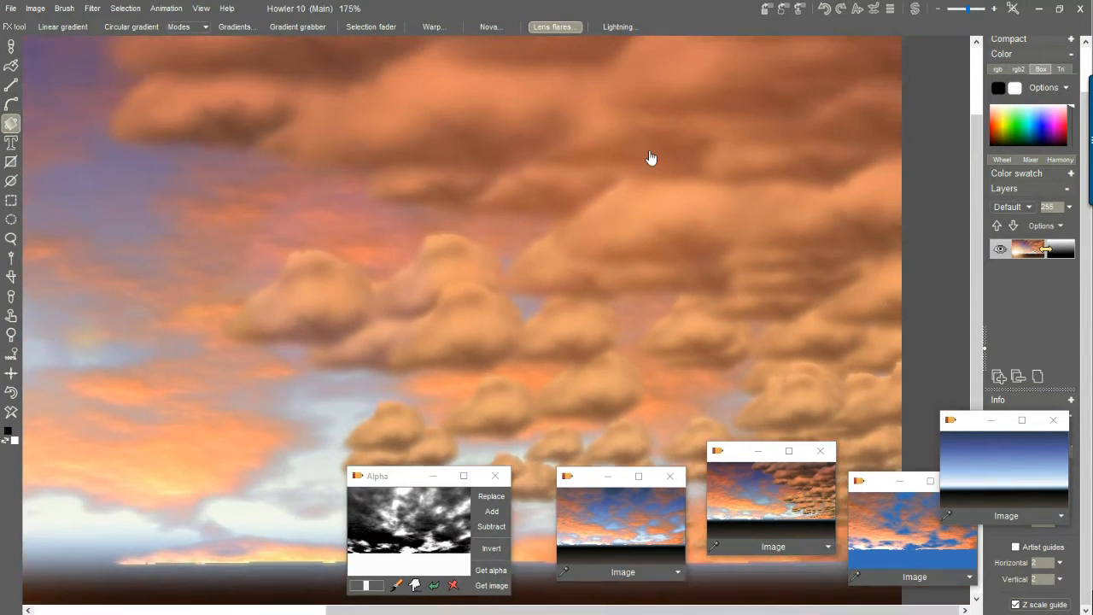
pyautogui.moveTo(650, 158); pyautogui.dragTo(718, 291)
pyautogui.scroll(1, 719, 291)
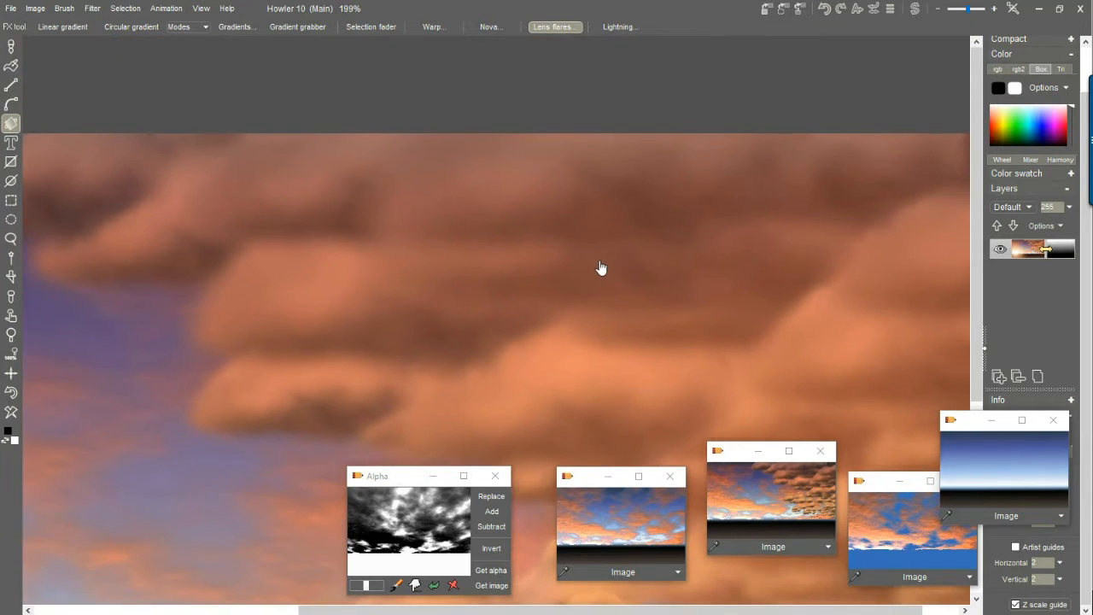
pyautogui.moveTo(724, 291); pyautogui.dragTo(793, 254)
pyautogui.scroll(-3, 686, 237)
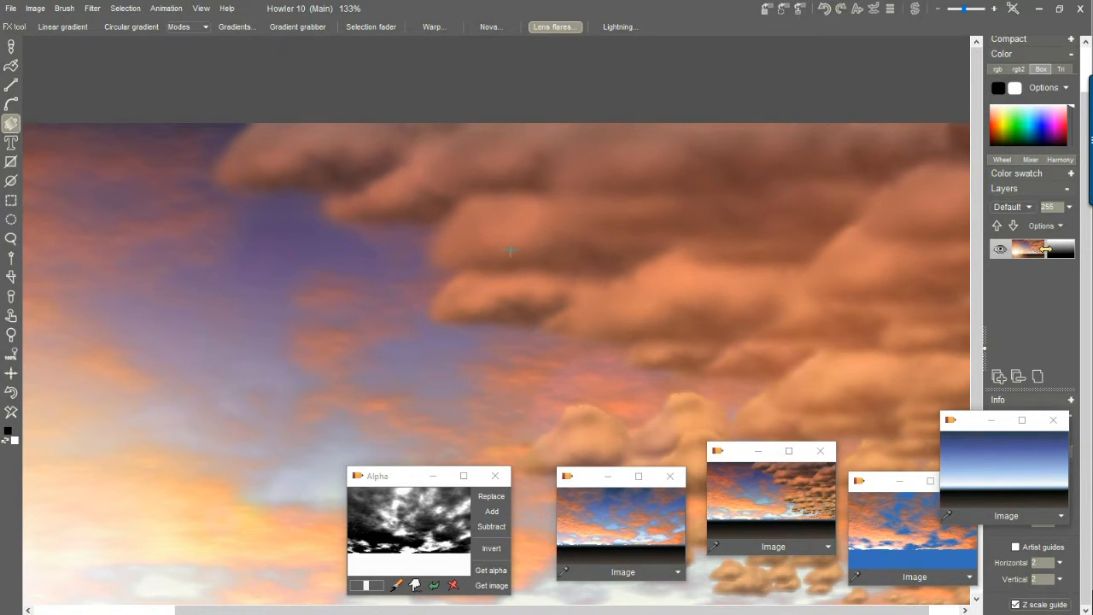
pyautogui.scroll(5, 510, 250)
pyautogui.moveTo(690, 176); pyautogui.dragTo(795, 233)
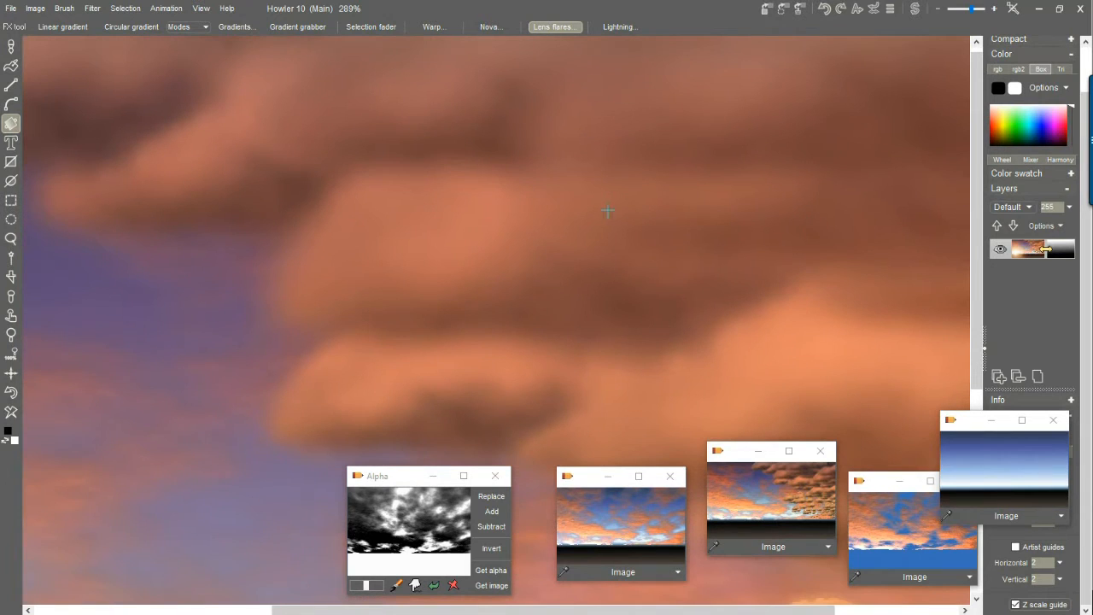
pyautogui.moveTo(356, 227); pyautogui.dragTo(659, 175)
pyautogui.scroll(-3, 659, 174)
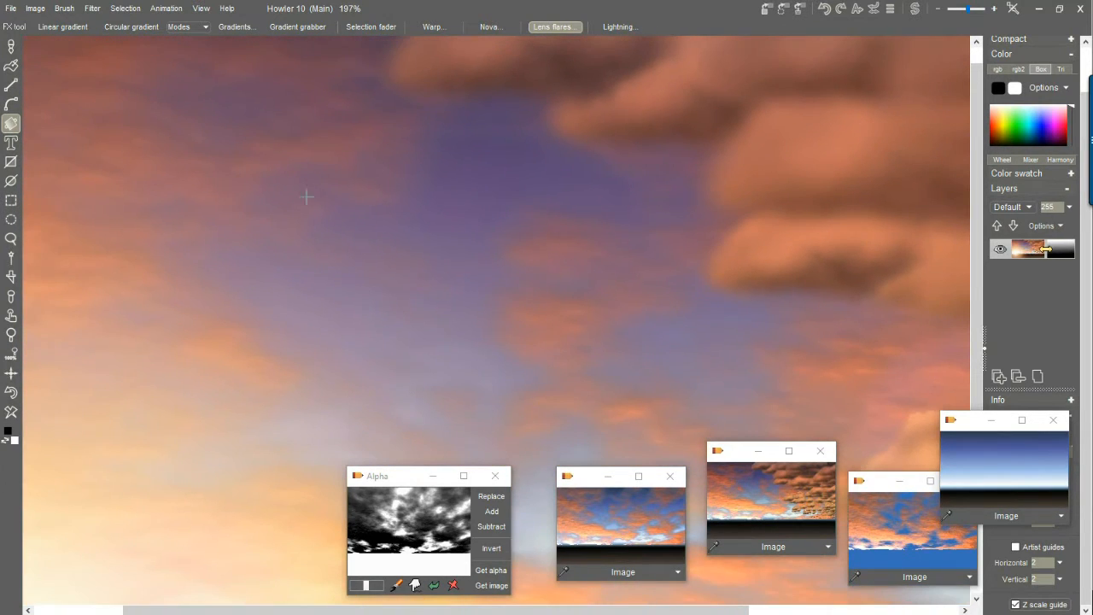
# Examine the soft cloud background, the sun glow and the horizon, ending with the whole sunset image in view
pyautogui.moveTo(355, 170); pyautogui.dragTo(743, 147)
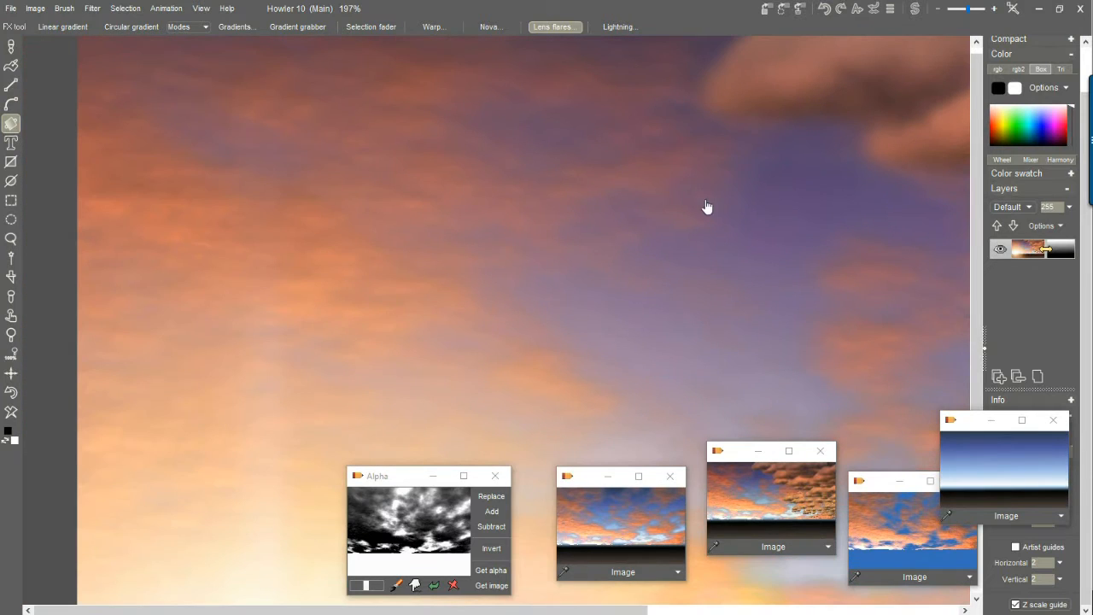
pyautogui.moveTo(678, 314); pyautogui.dragTo(400, 180)
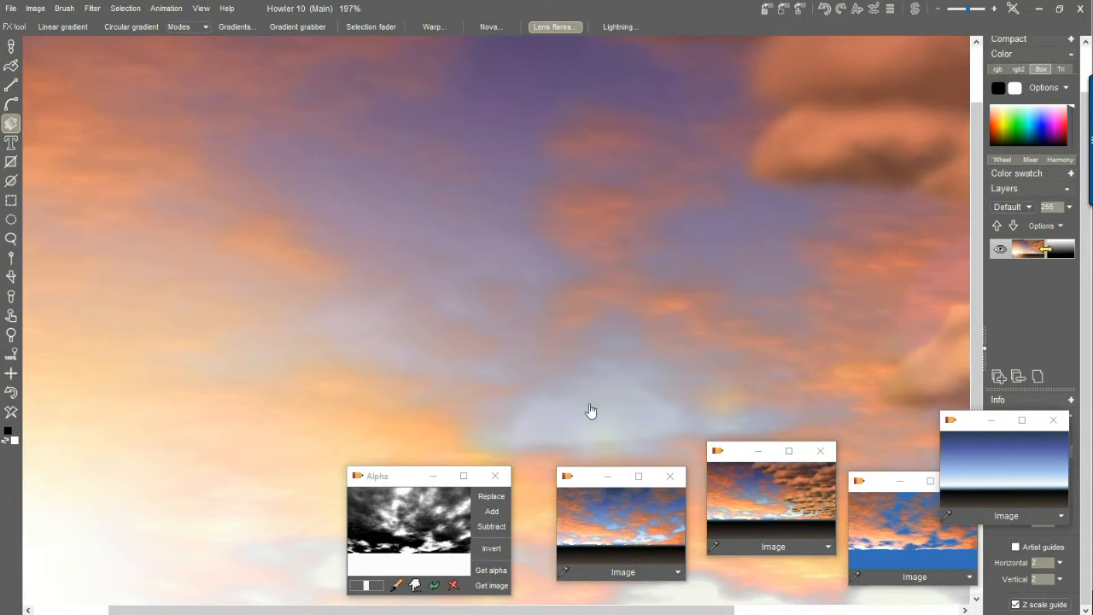
pyautogui.moveTo(507, 153); pyautogui.dragTo(520, 383)
pyautogui.scroll(-1, 520, 383)
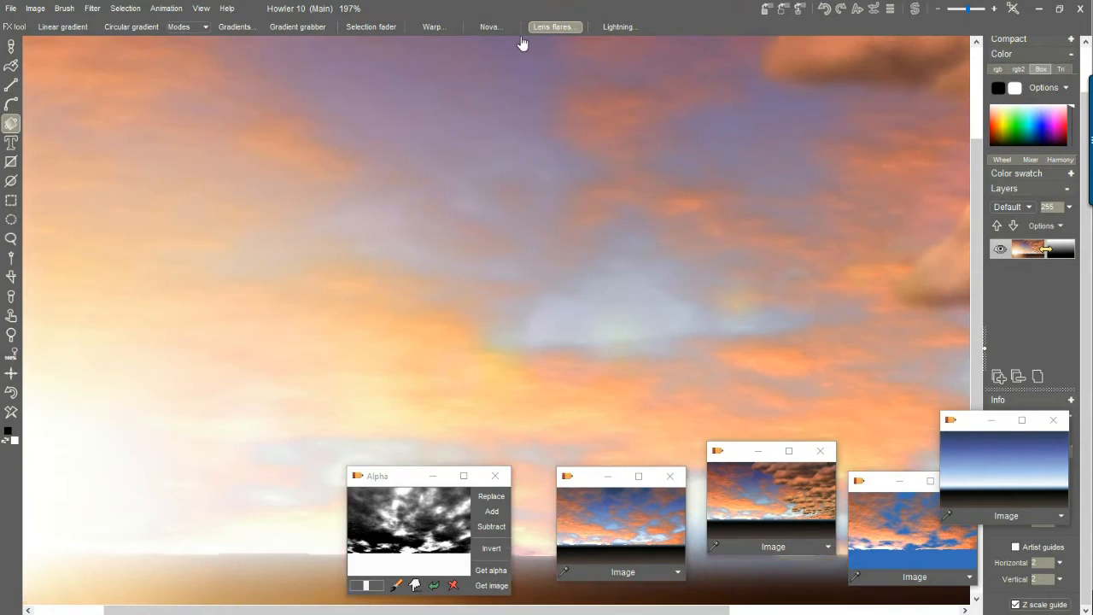
pyautogui.scroll(-1, 572, 306)
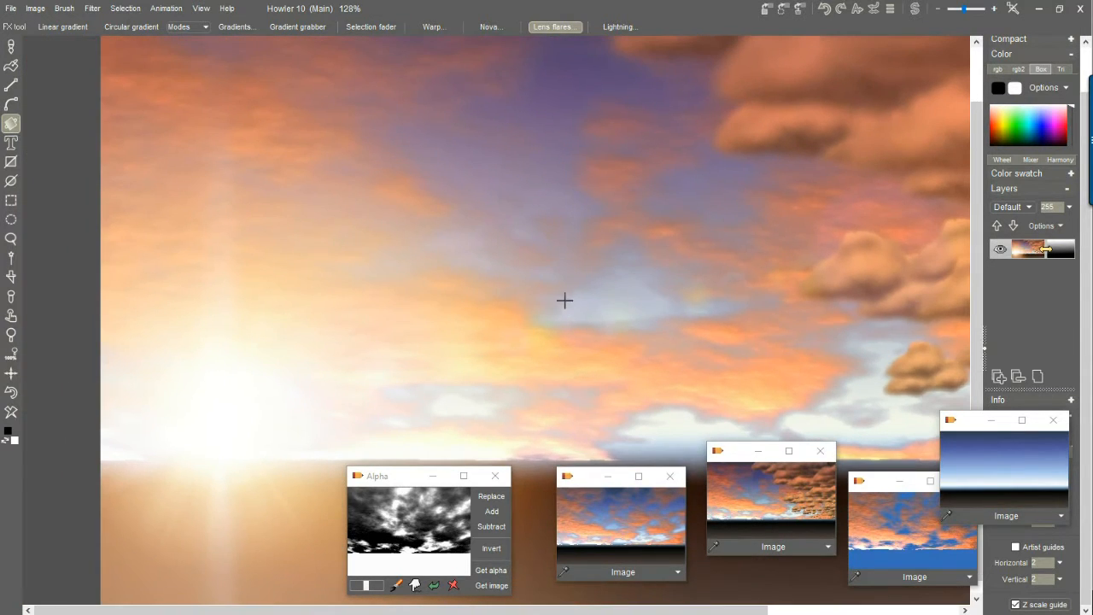
pyautogui.moveTo(675, 244); pyautogui.dragTo(398, 214)
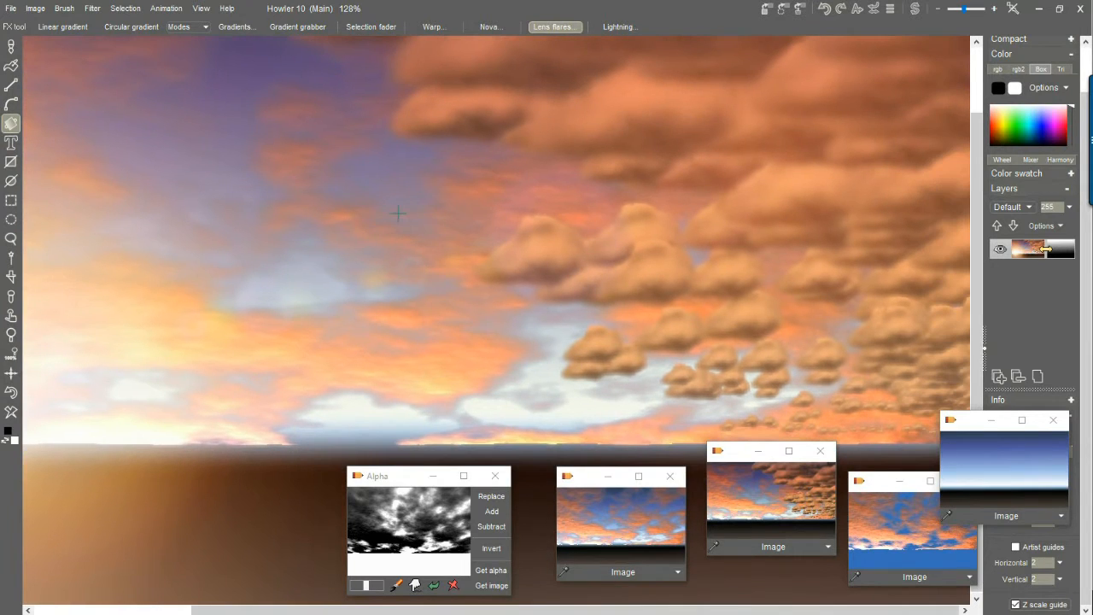
pyautogui.scroll(3, 422, 276)
pyautogui.moveTo(487, 319); pyautogui.dragTo(850, 247)
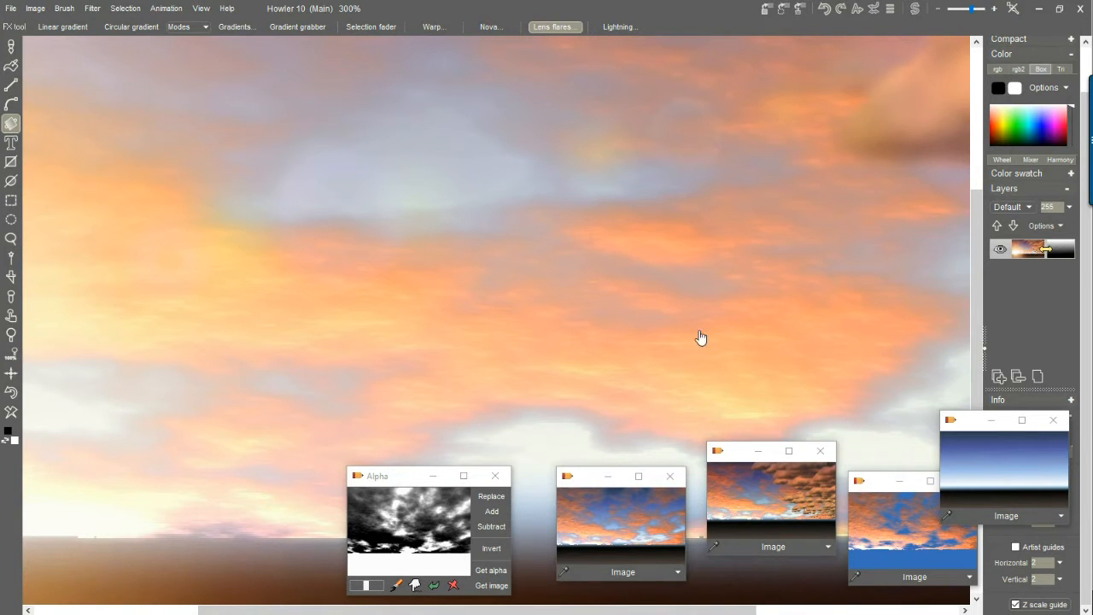
pyautogui.scroll(-2, 689, 290)
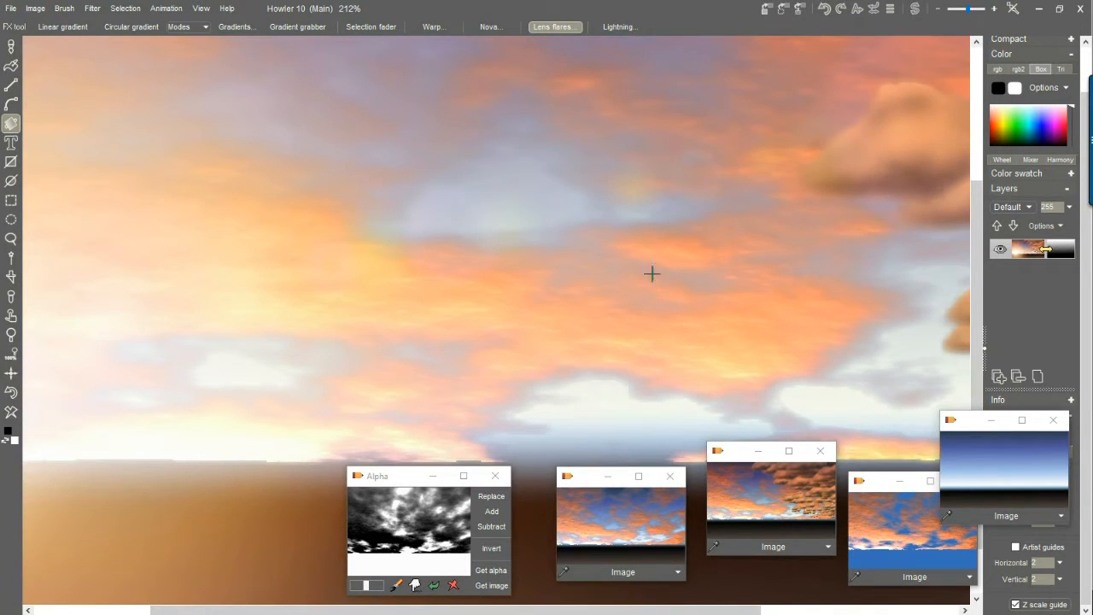
pyautogui.moveTo(773, 260); pyautogui.dragTo(500, 297)
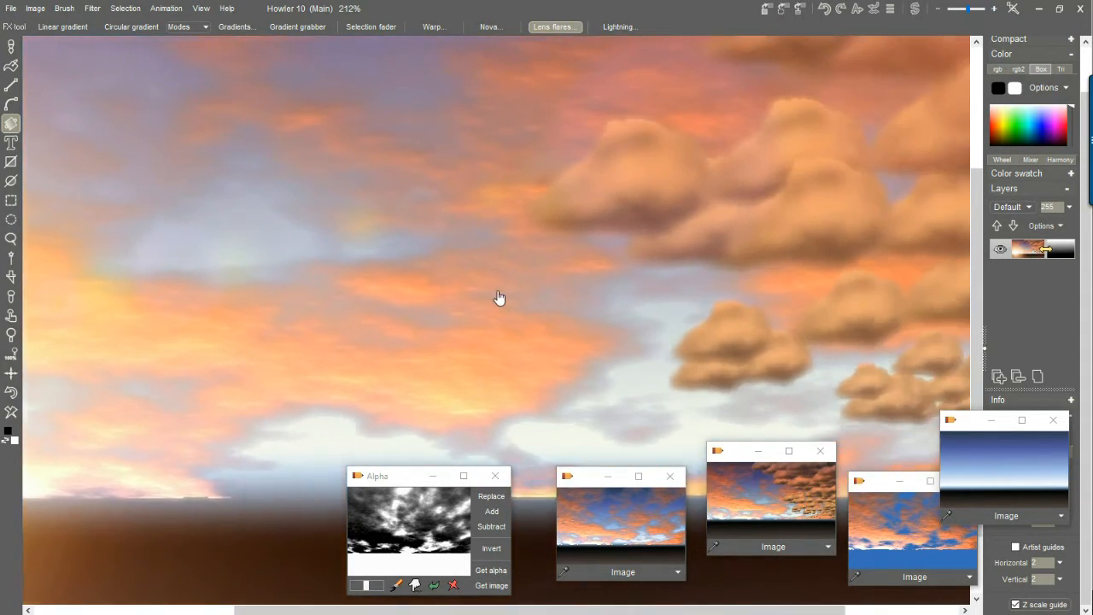
pyautogui.scroll(-2, 572, 213)
pyautogui.moveTo(608, 115); pyautogui.dragTo(600, 239)
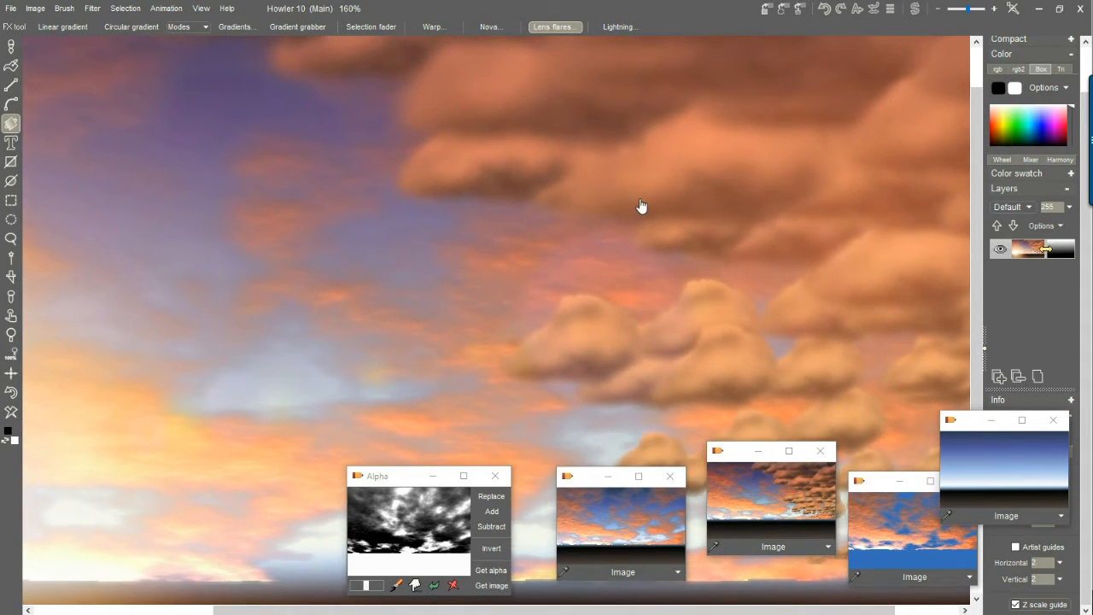
pyautogui.scroll(-6, 641, 207)
pyautogui.scroll(1, 608, 217)
pyautogui.moveTo(674, 125); pyautogui.dragTo(637, 136)
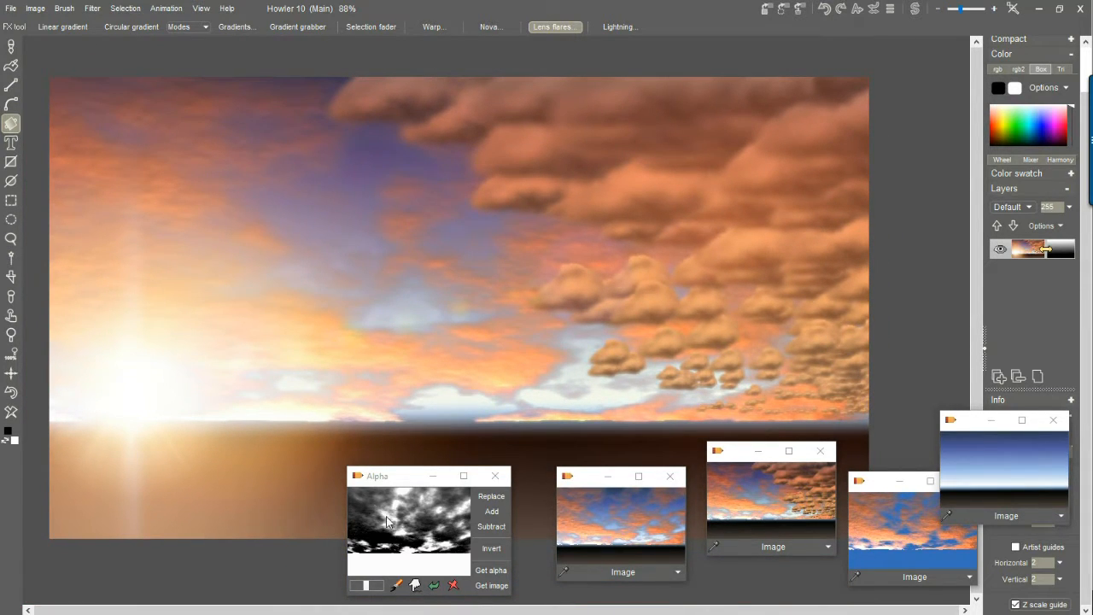
# Enlarge the Alpha window and move it clear of the sunset image, above the stored gradient sky thumbnail
pyautogui.moveTo(398, 484); pyautogui.dragTo(213, 92)
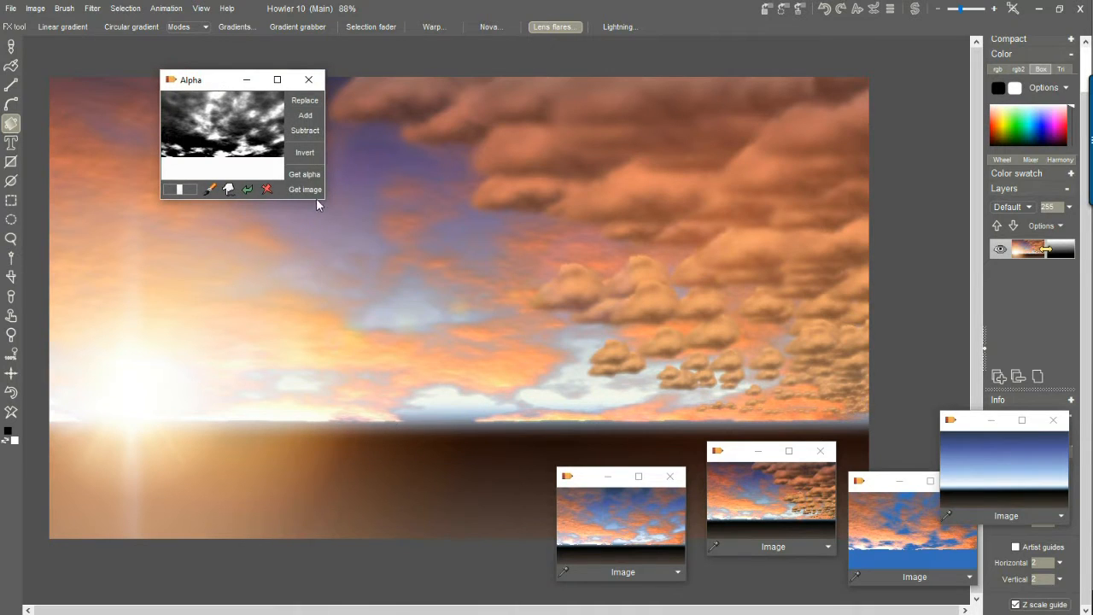
pyautogui.moveTo(327, 202); pyautogui.dragTo(363, 231)
pyautogui.moveTo(212, 85); pyautogui.dragTo(490, 510)
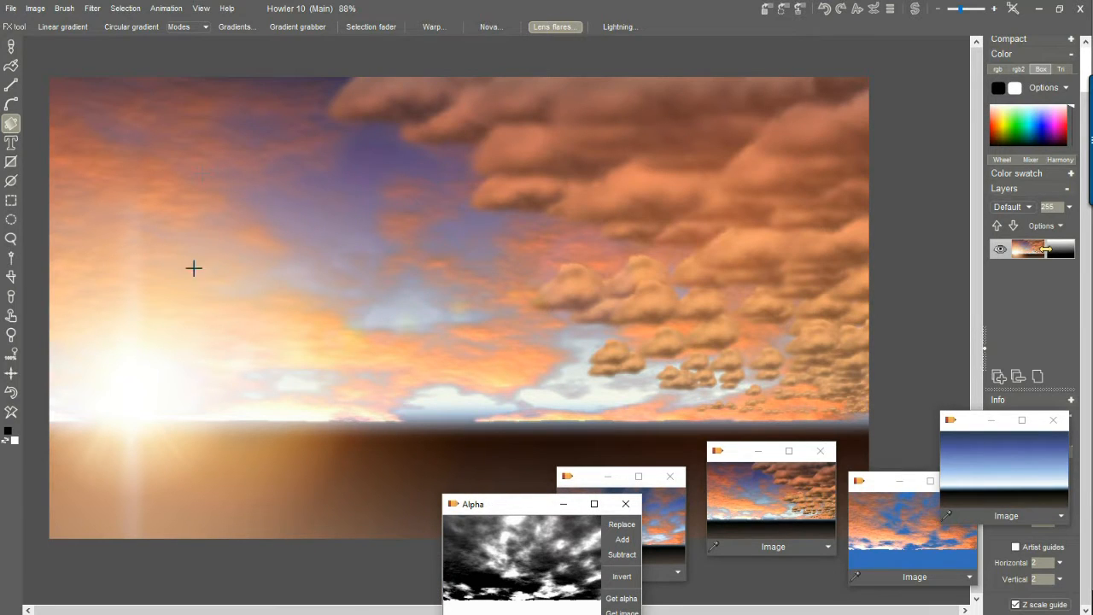
pyautogui.moveTo(487, 504); pyautogui.dragTo(674, 466)
pyautogui.moveTo(907, 408); pyautogui.dragTo(931, 224)
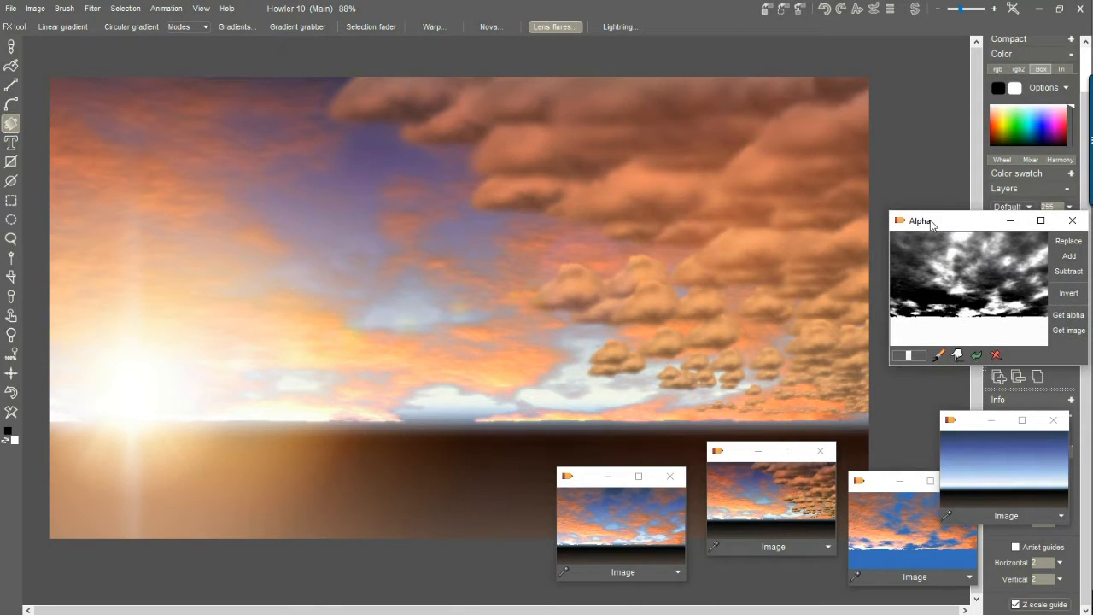
# Show the stored gradient, cloud and combined sky images, minimize the puffy-cloud image, and bring the gradient sky back onto the canvas
pyautogui.click(1016, 475)
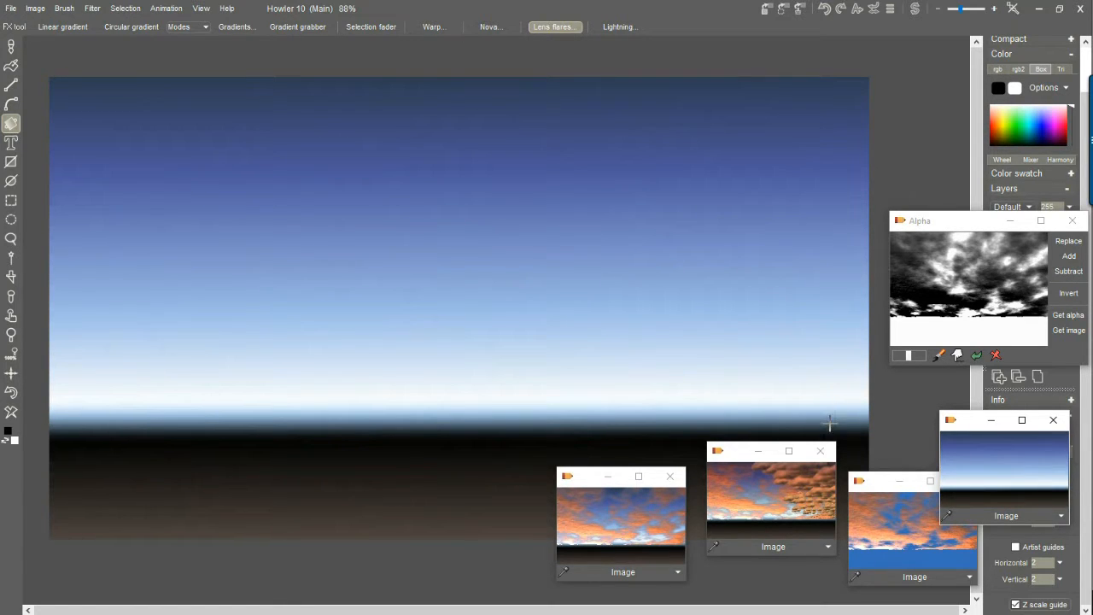
pyautogui.click(901, 535)
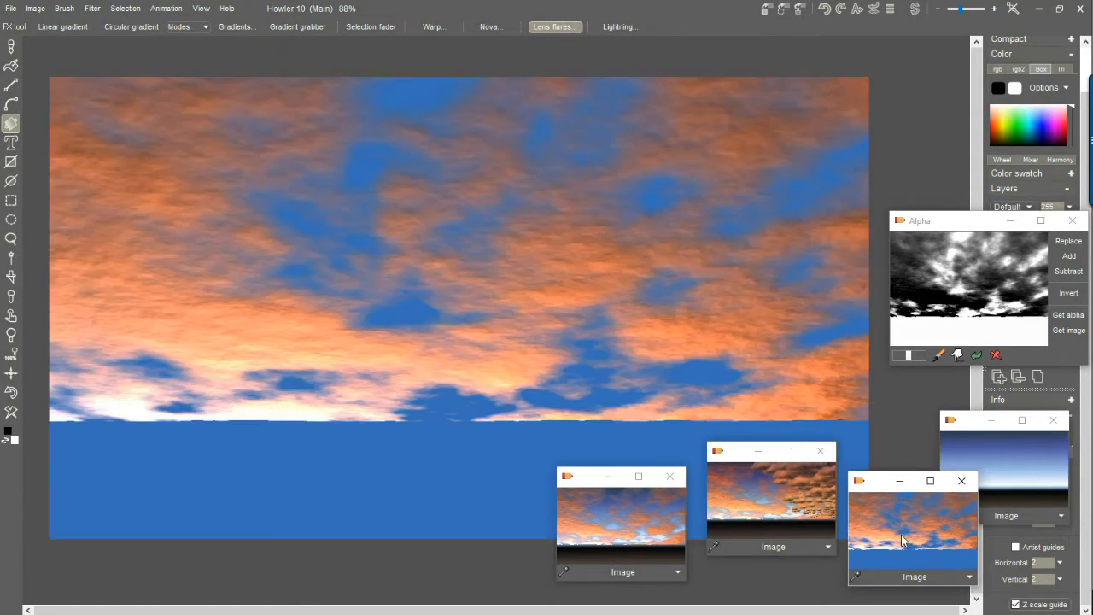
pyautogui.click(604, 521)
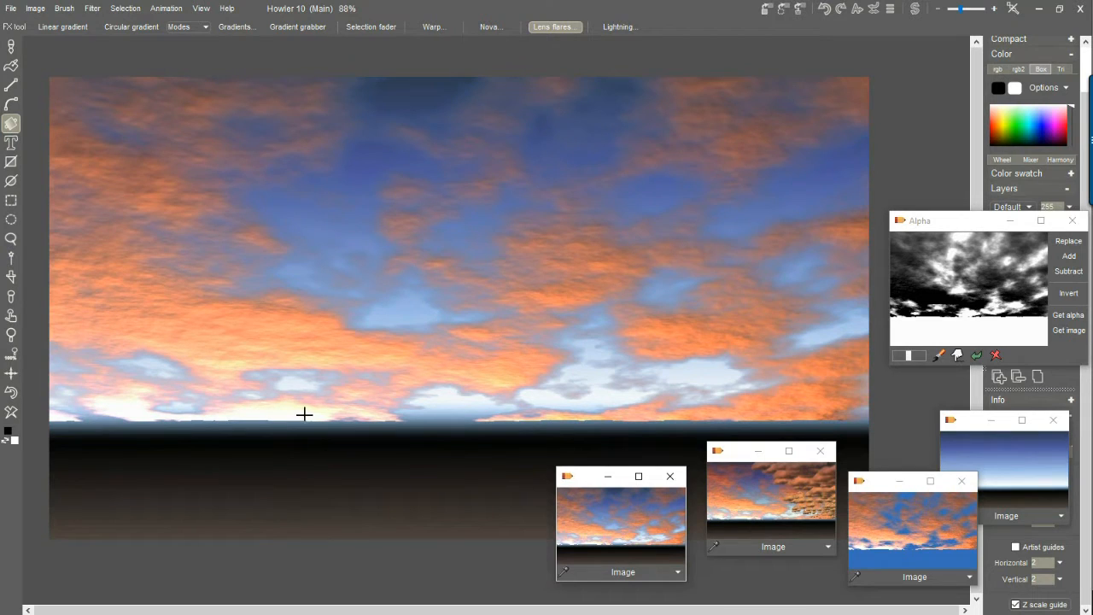
pyautogui.click(758, 452)
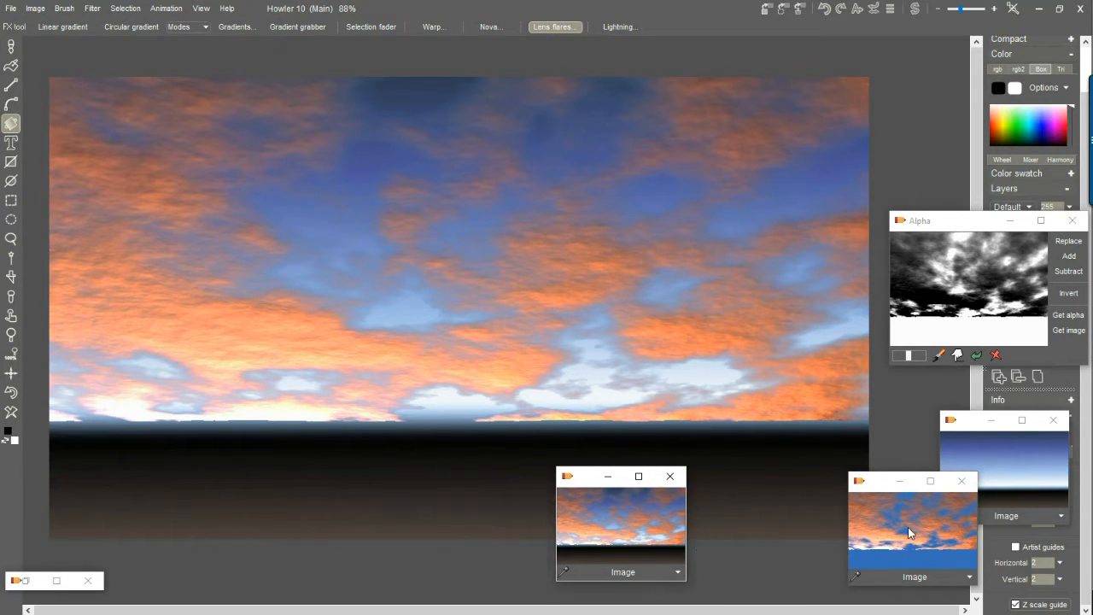
pyautogui.click(1019, 453)
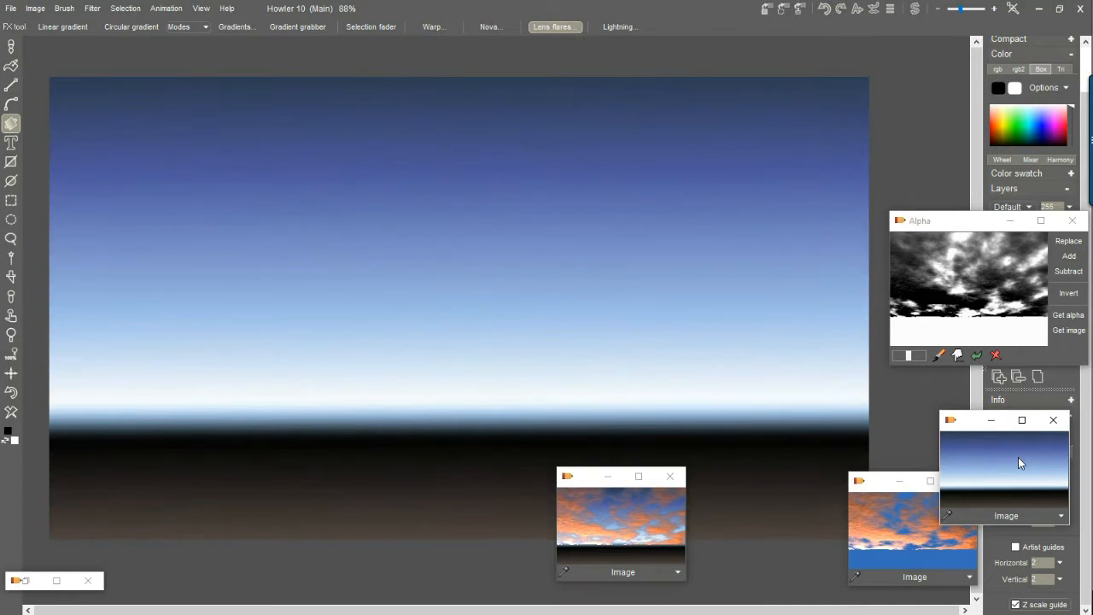
# Set up the linear gradient tool with the blue-to-white-to-black sky gradient preset in Opaque mode
pyautogui.click(12, 127)
pyautogui.rightClick(13, 128)
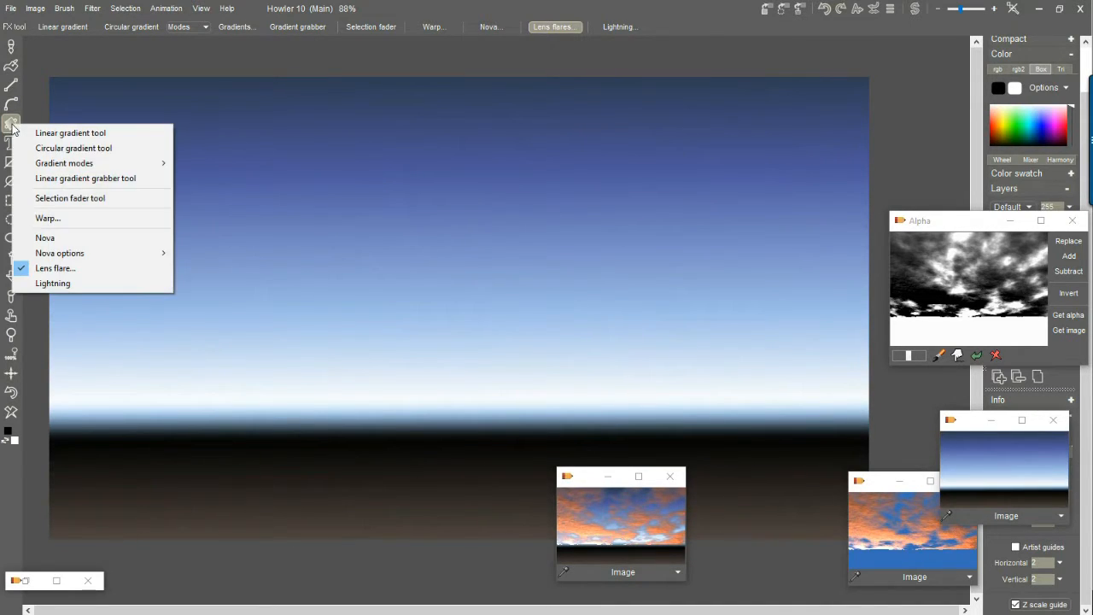
pyautogui.click(73, 133)
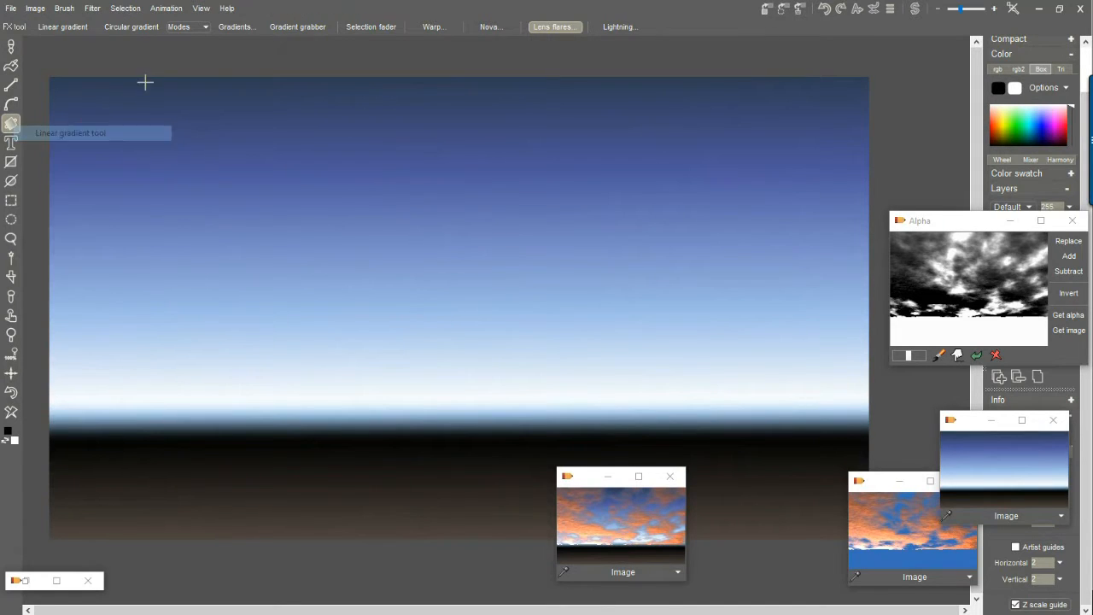
pyautogui.click(241, 28)
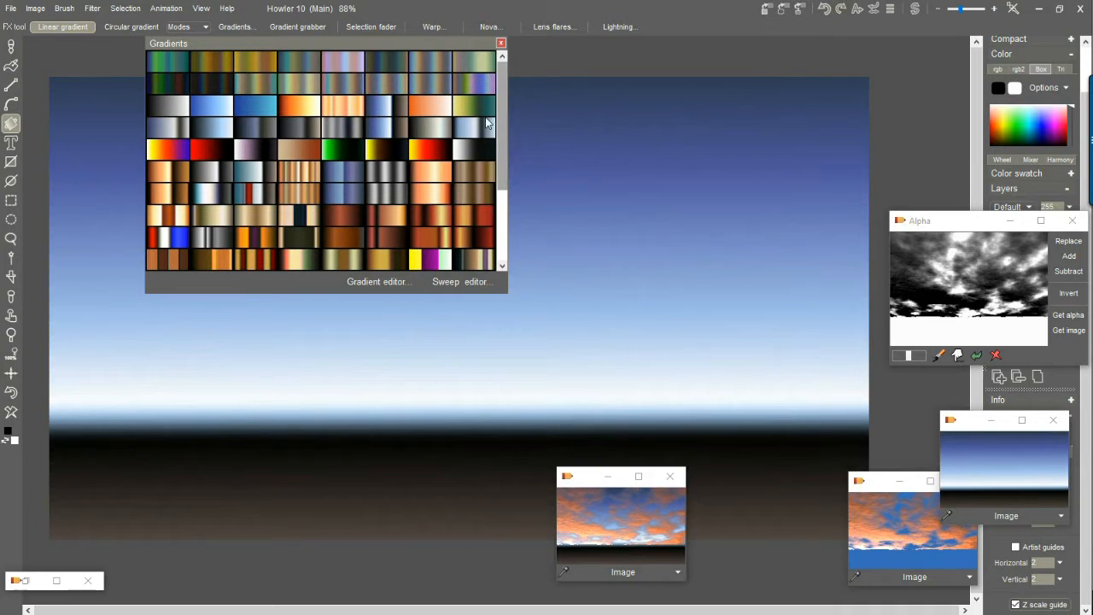
pyautogui.click(388, 107)
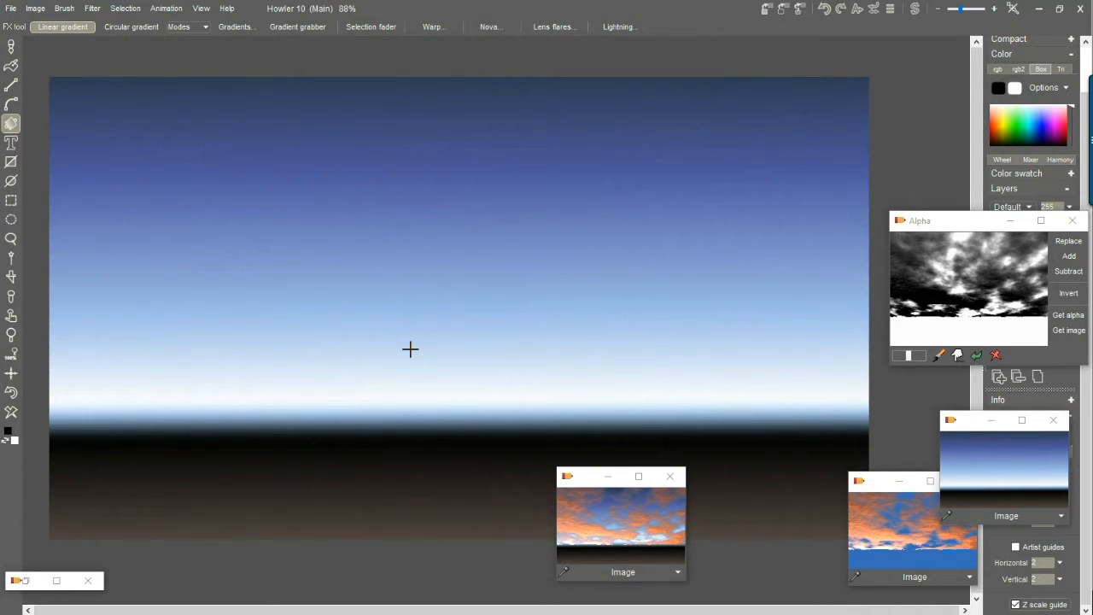
pyautogui.click(183, 28)
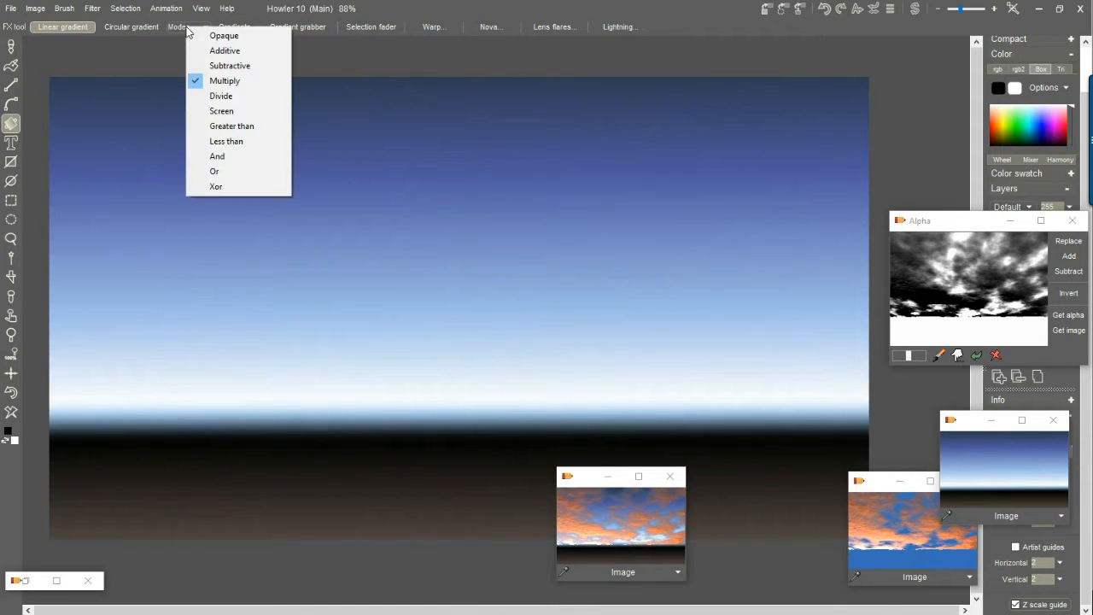
pyautogui.click(225, 35)
# Fill the canvas with the sky gradient, drawn almost vertically from near the image's upper edge to below its lower edge
pyautogui.moveTo(440, 126); pyautogui.dragTo(469, 538)
pyautogui.moveTo(422, 85); pyautogui.dragTo(429, 564)
pyautogui.scroll(-3, 452, 282)
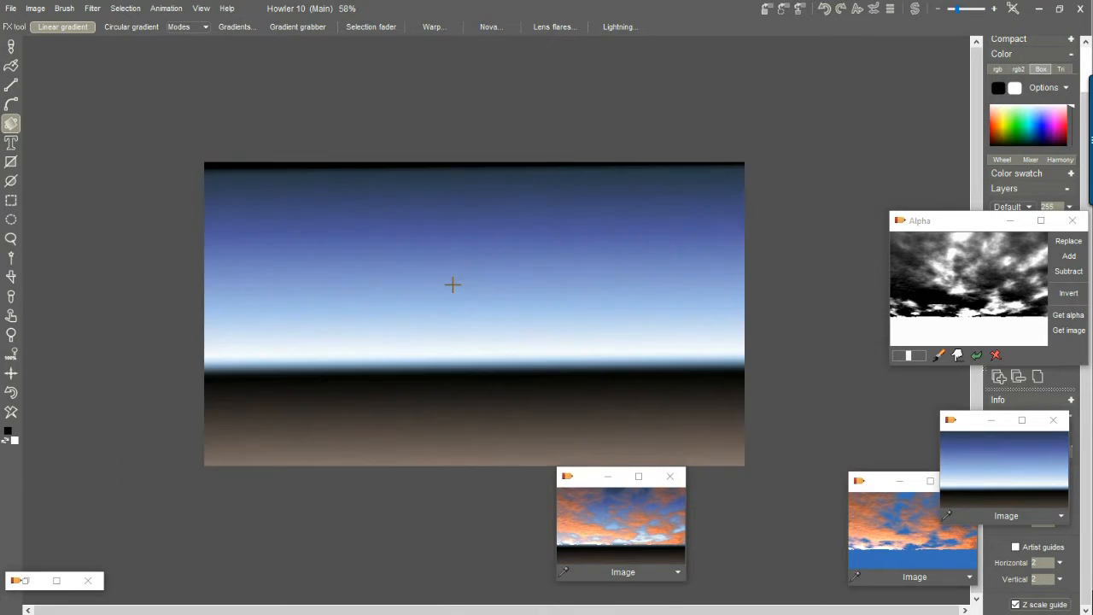
pyautogui.scroll(2, 452, 284)
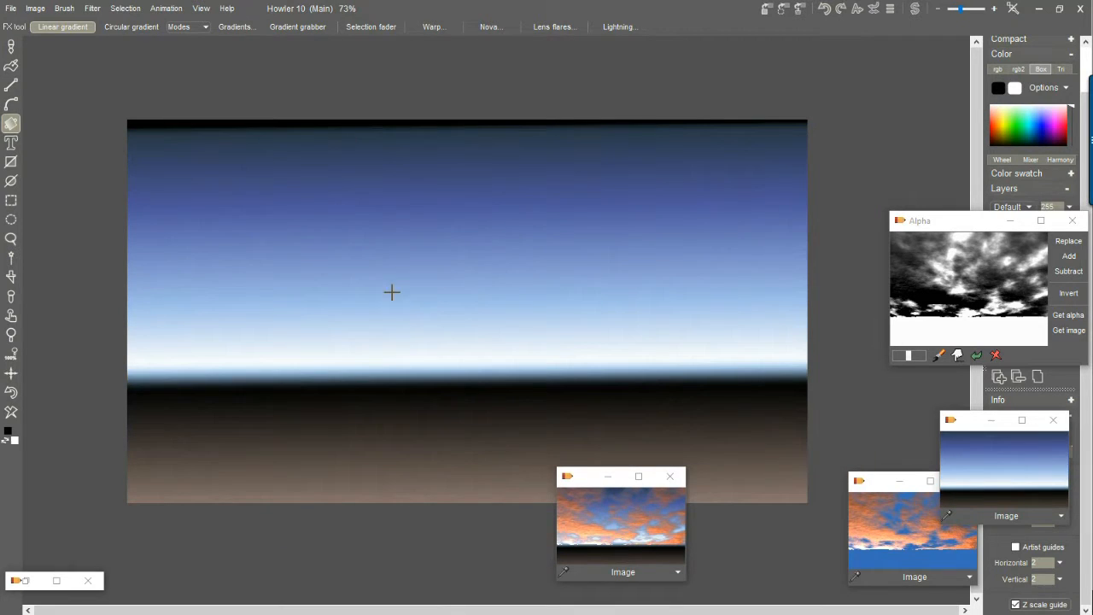
# Redraw the sky gradient vertically from just above the image to well below it, placing the horizon lower in the picture
pyautogui.click(11, 334)
pyautogui.moveTo(516, 334); pyautogui.dragTo(466, 341)
pyautogui.click(10, 316)
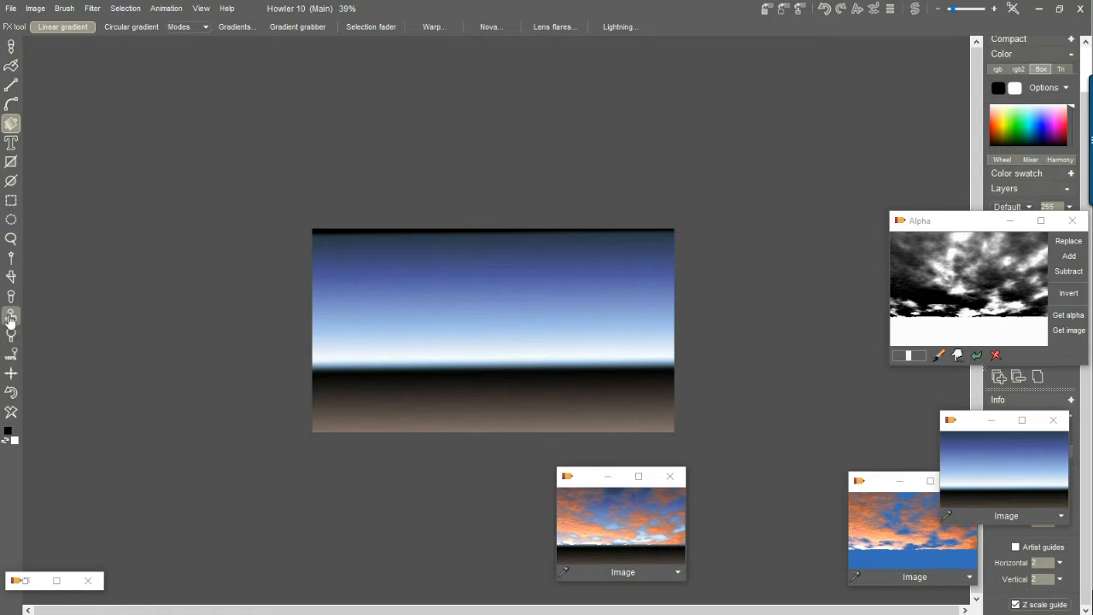
pyautogui.moveTo(11, 319); pyautogui.dragTo(489, 198)
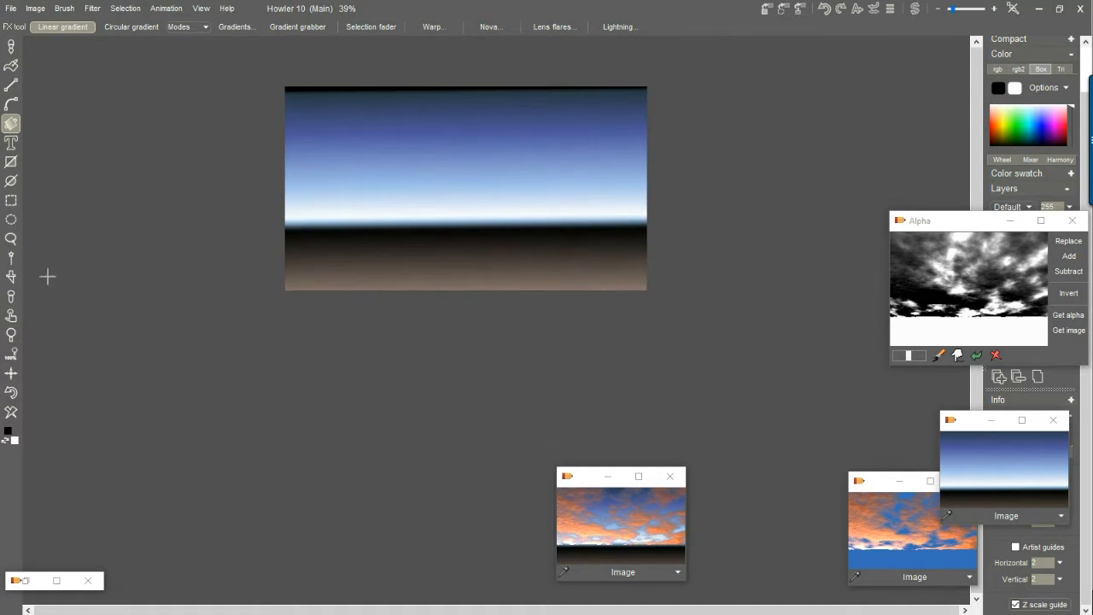
pyautogui.moveTo(478, 79); pyautogui.dragTo(472, 357)
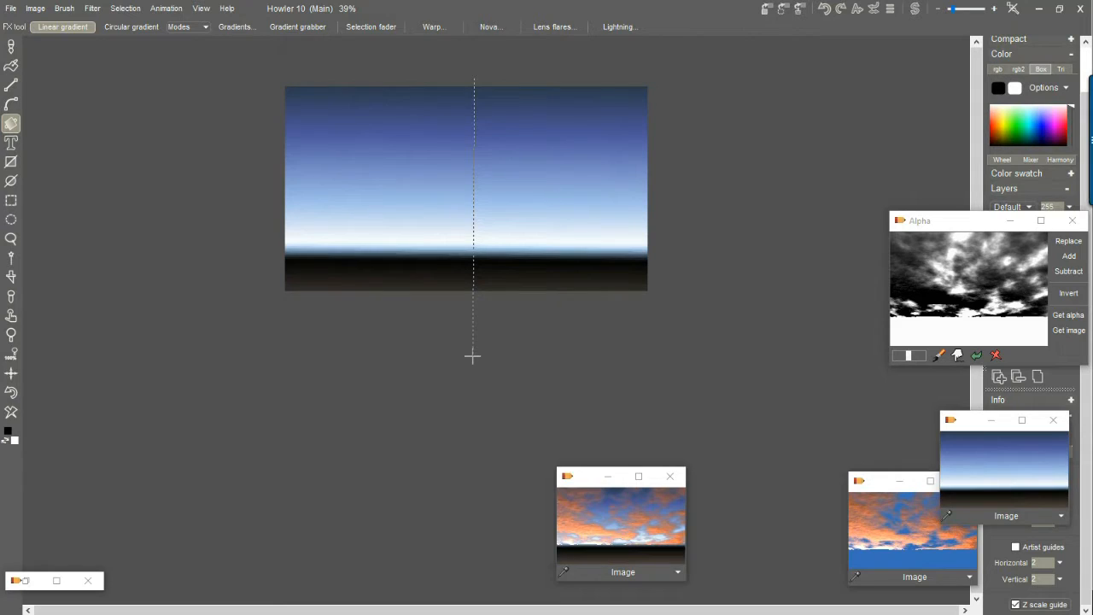
# Finish the vertical sky gradient, store a copy of the image, and set the stored copy aside from the canvas
pyautogui.moveTo(473, 357); pyautogui.dragTo(473, 357)
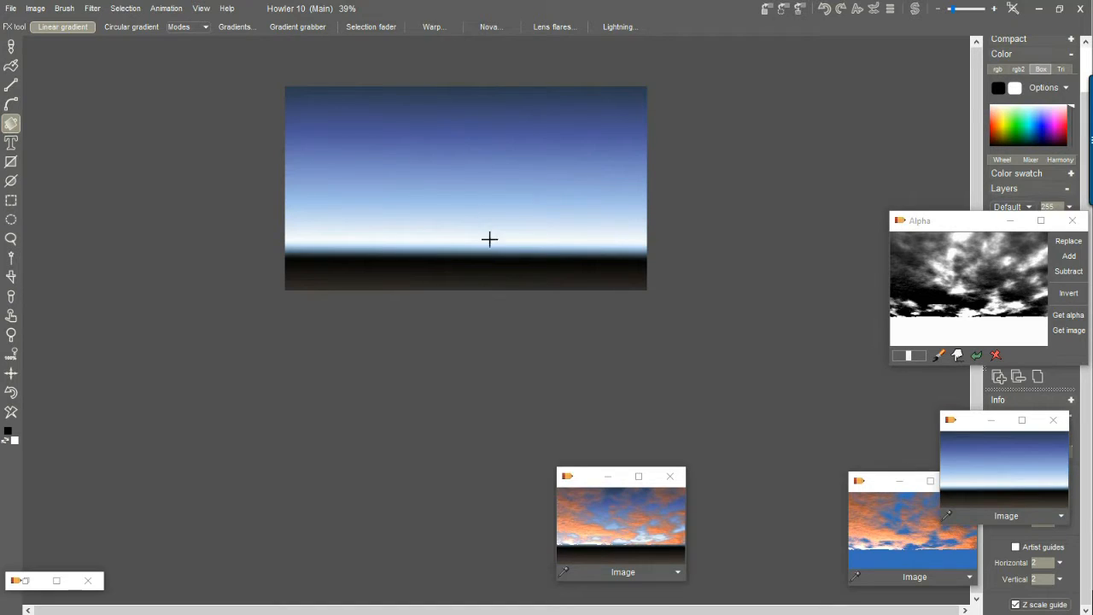
pyautogui.click(35, 8)
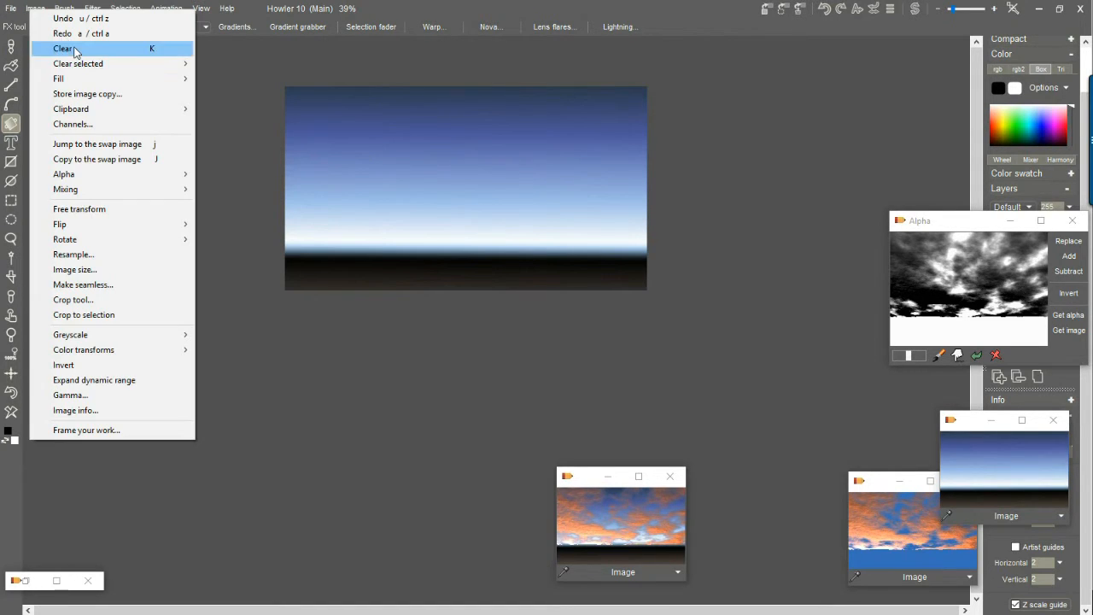
pyautogui.click(108, 93)
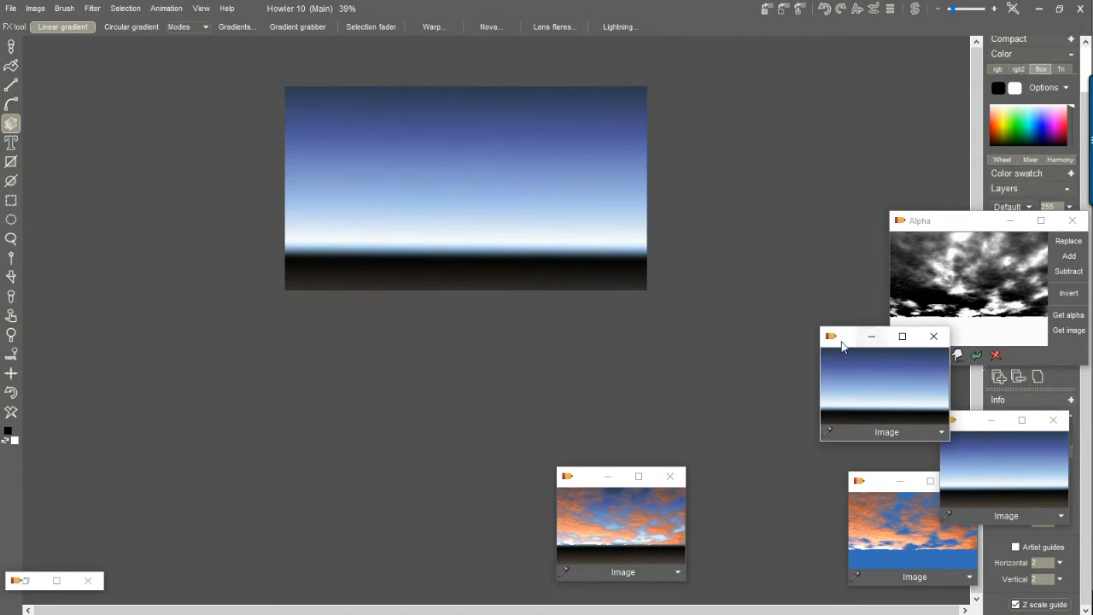
pyautogui.moveTo(844, 340); pyautogui.dragTo(70, 495)
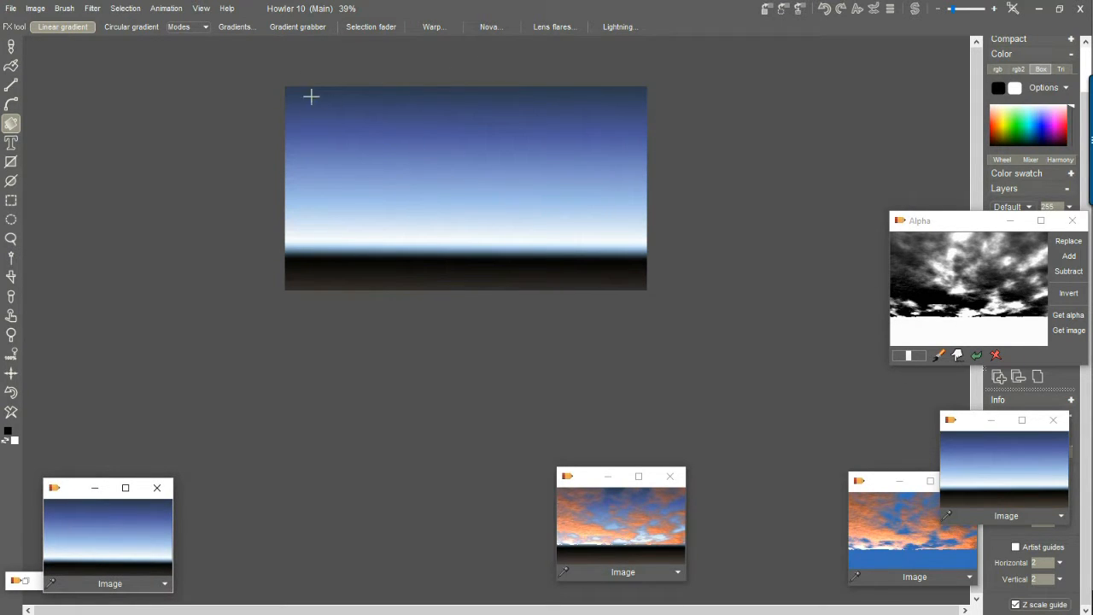
pyautogui.moveTo(678, 317); pyautogui.dragTo(598, 316)
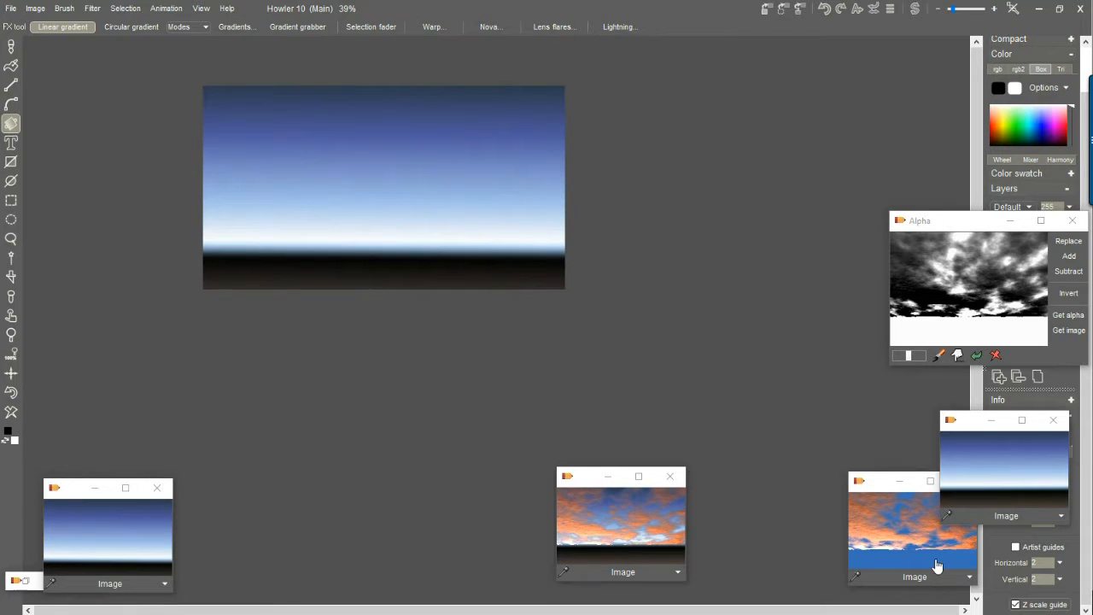
# Bring the stored orange cloud image onto the canvas and examine its cloud layer up close
pyautogui.click(917, 539)
pyautogui.moveTo(352, 188); pyautogui.dragTo(372, 282)
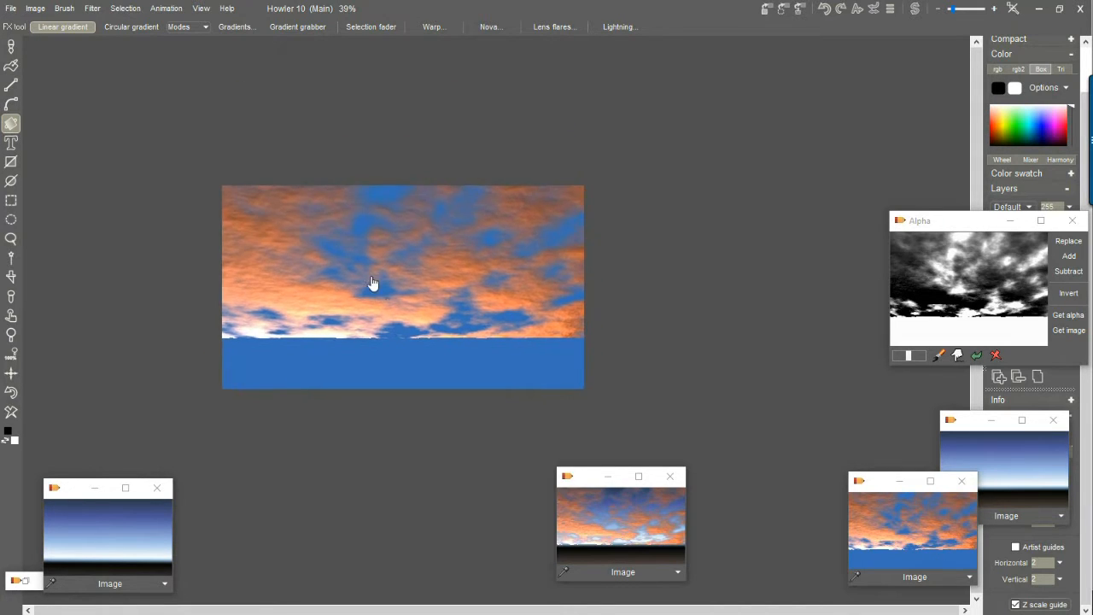
pyautogui.scroll(7, 373, 280)
pyautogui.scroll(-3, 442, 292)
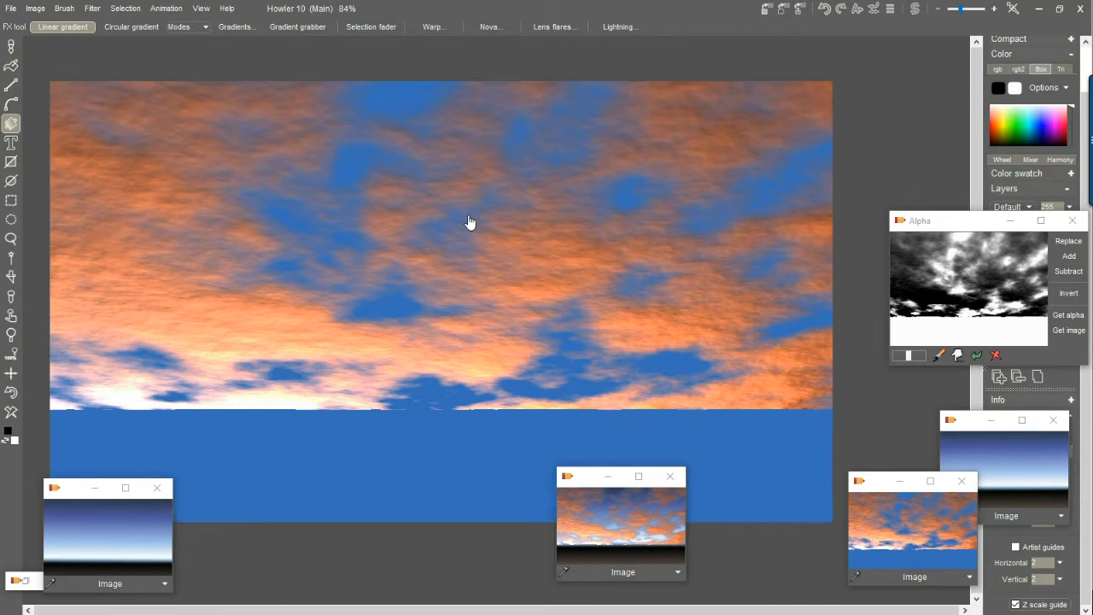
pyautogui.scroll(-1, 471, 222)
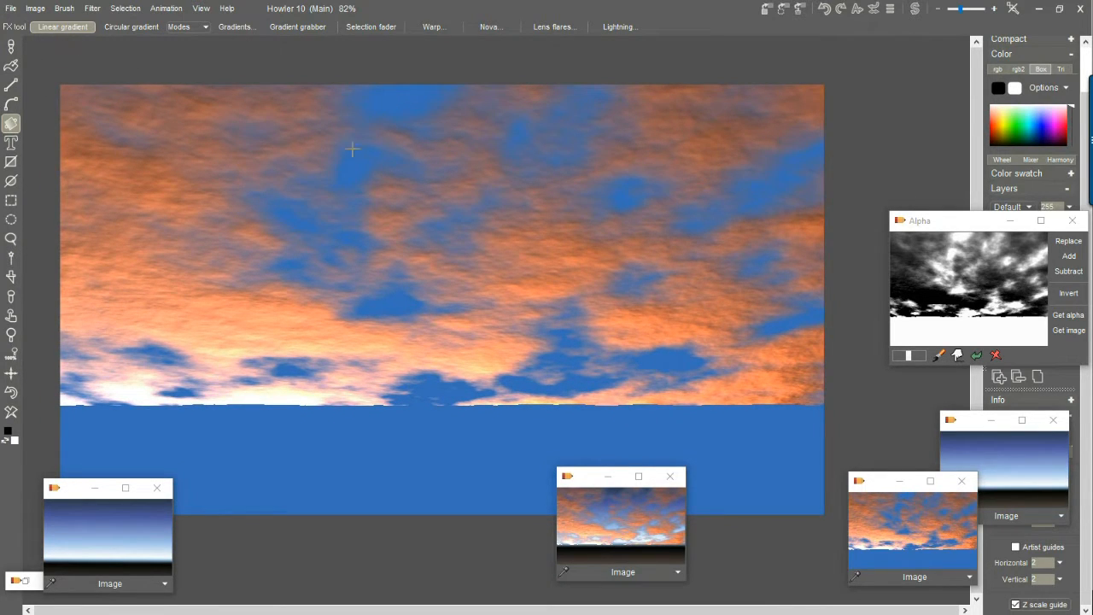
# Render plasma noise over the canvas at scale 6, using the 2 tone color model and Opaque mode
pyautogui.click(91, 9)
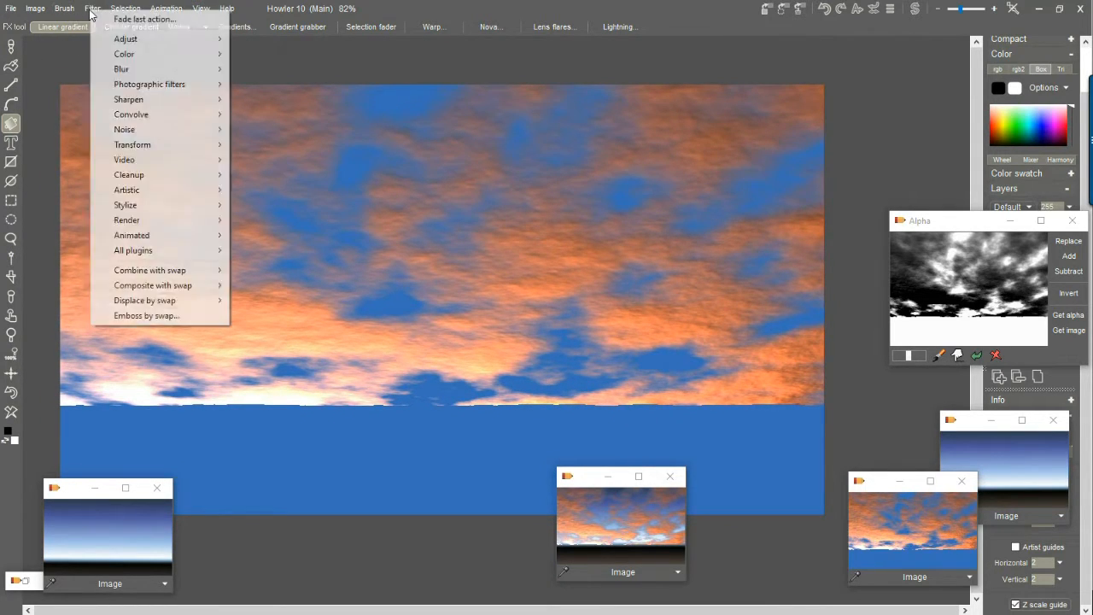
pyautogui.moveTo(165, 220)
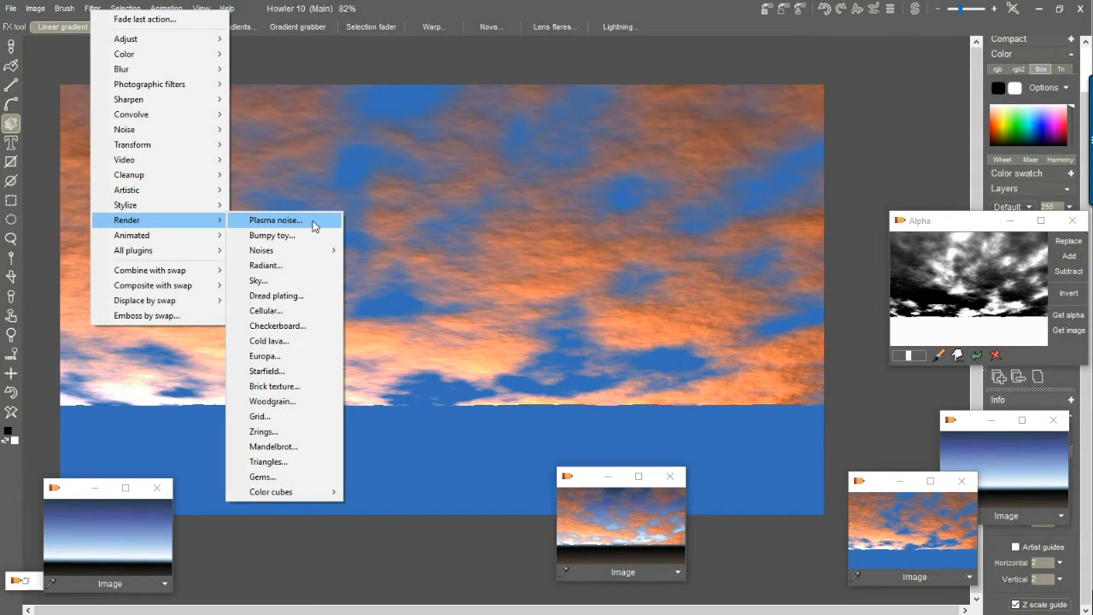
pyautogui.click(275, 220)
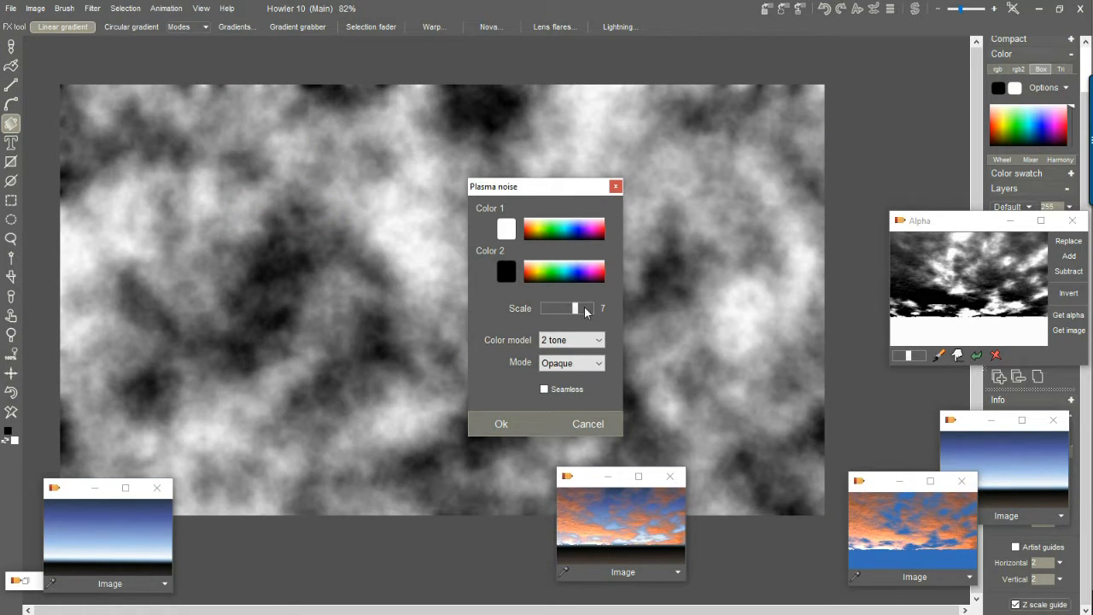
pyautogui.click(586, 313)
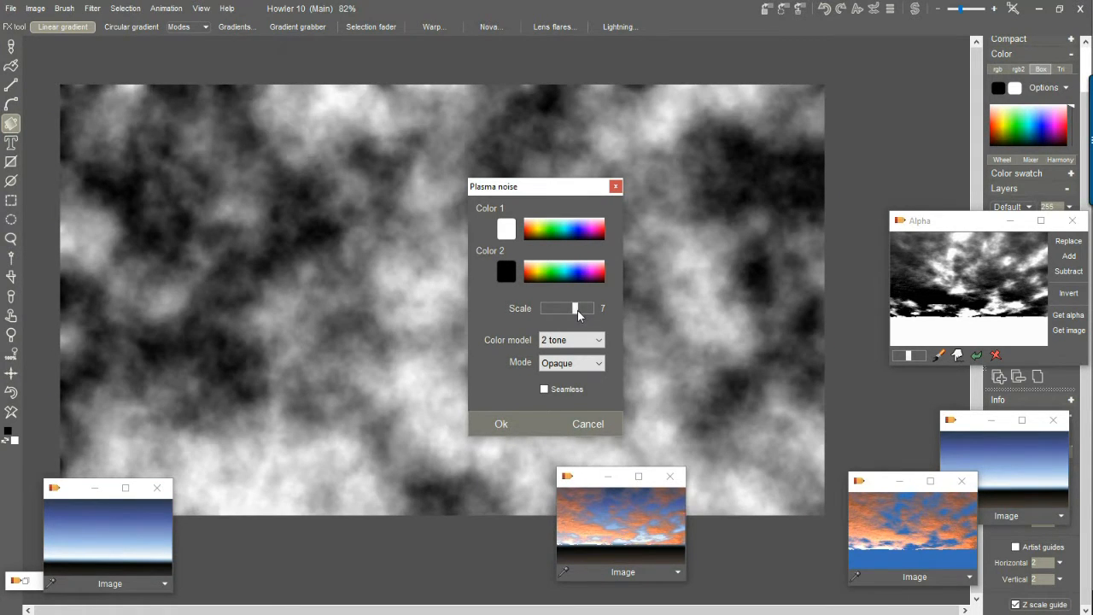
pyautogui.moveTo(579, 309); pyautogui.dragTo(573, 310)
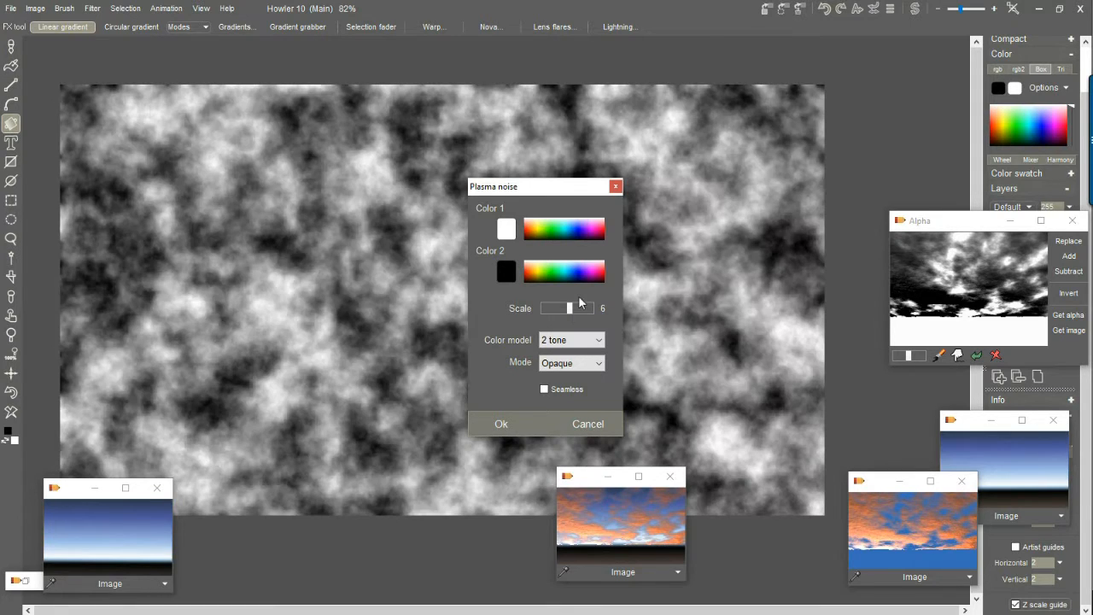
pyautogui.moveTo(565, 193); pyautogui.dragTo(276, 219)
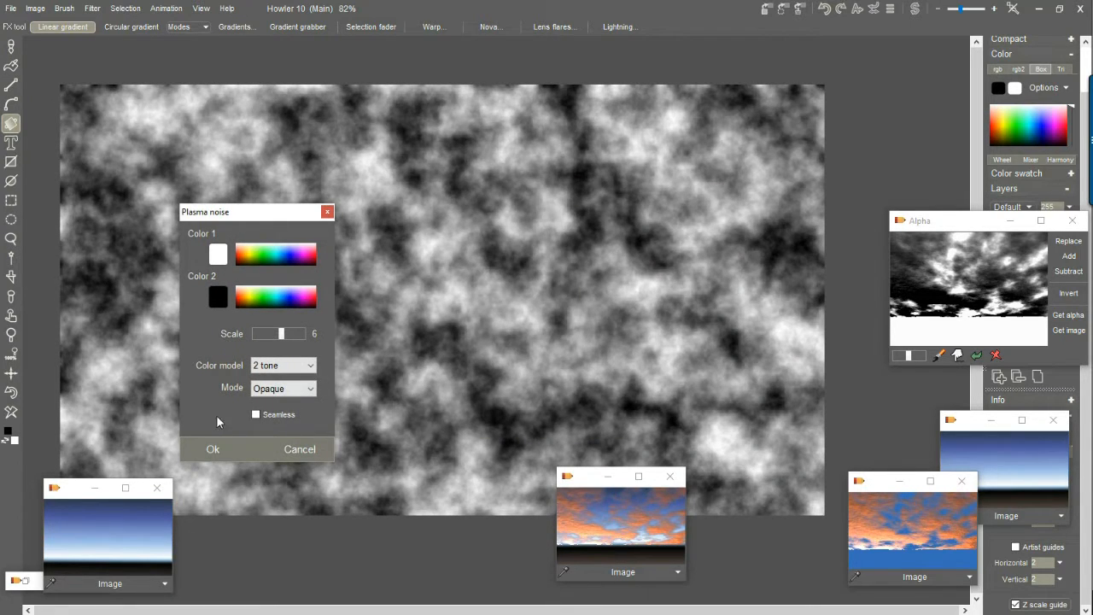
pyautogui.click(215, 450)
# Open the plasma noise in 3D Designer and turn ground fog off while leaving the surface shaded
pyautogui.click(92, 9)
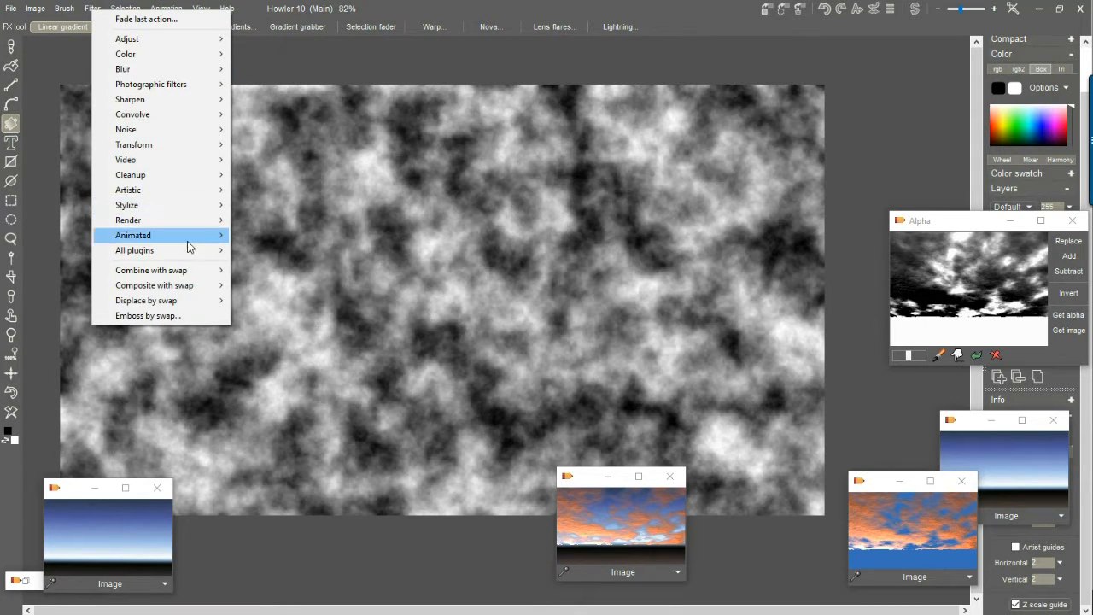
pyautogui.moveTo(140, 145)
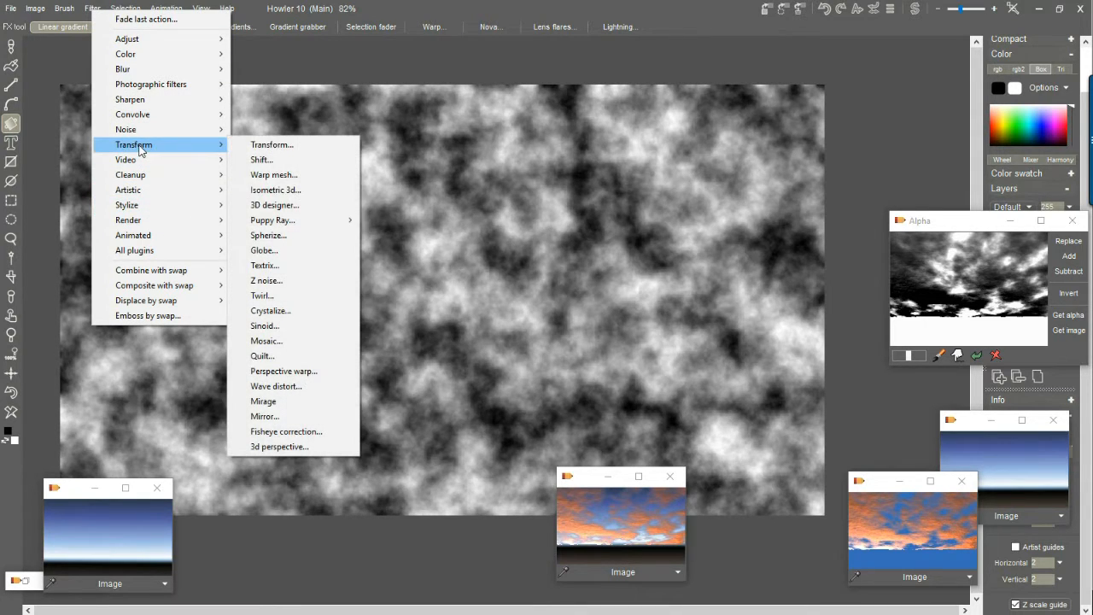
pyautogui.click(299, 208)
pyautogui.moveTo(569, 99); pyautogui.dragTo(387, 116)
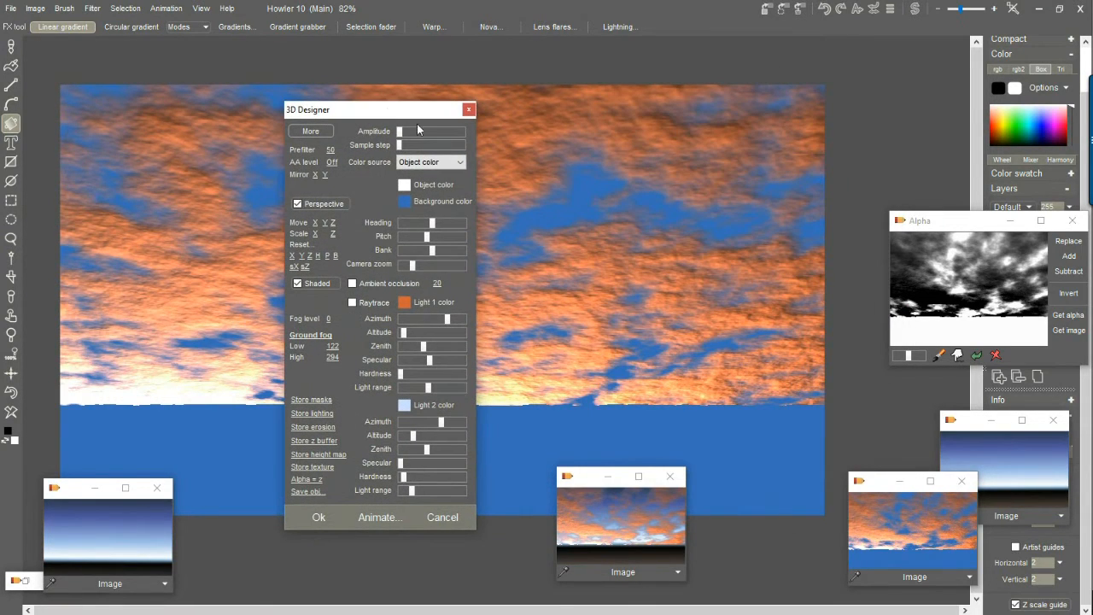
pyautogui.click(298, 285)
pyautogui.click(310, 334)
pyautogui.click(350, 345)
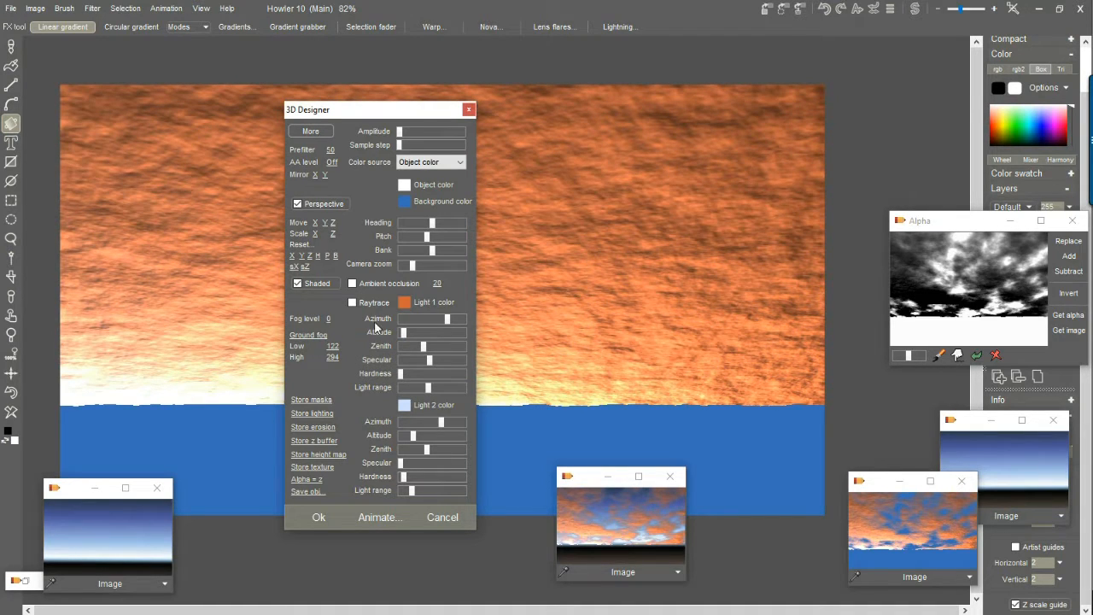
# Show the noise surface as terrain by changing heading and pitch, raising the amplitude and shifting Light 1's azimuth
pyautogui.moveTo(445, 318); pyautogui.dragTo(418, 320)
pyautogui.moveTo(433, 224); pyautogui.dragTo(438, 242)
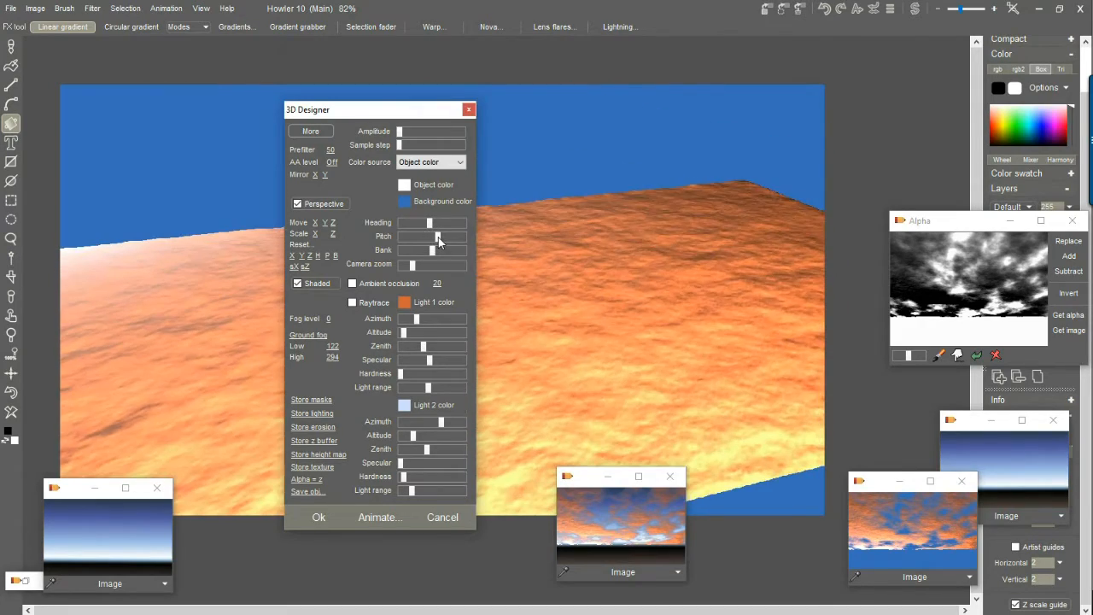
pyautogui.click(419, 132)
pyautogui.moveTo(419, 132); pyautogui.dragTo(415, 132)
pyautogui.moveTo(416, 318); pyautogui.dragTo(442, 319)
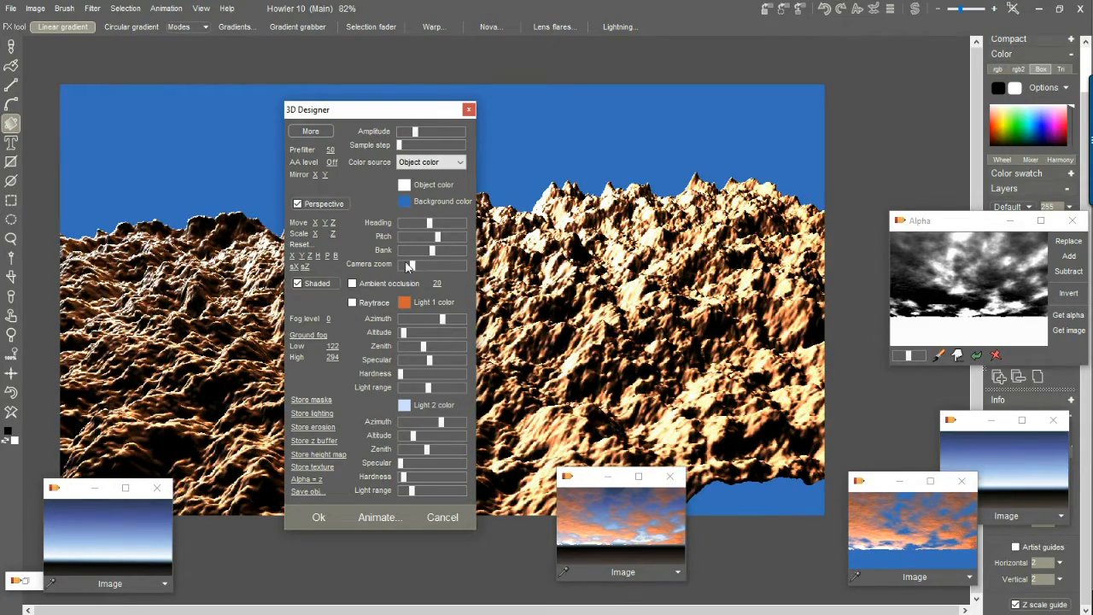
pyautogui.moveTo(390, 114); pyautogui.dragTo(177, 47)
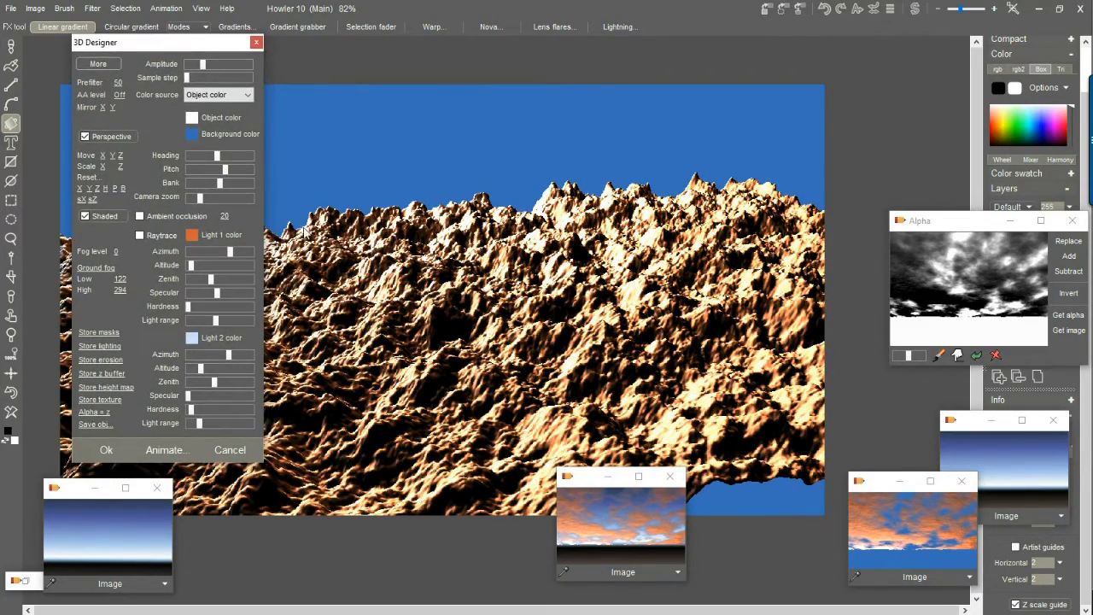
# Tilt the surface back overhead, lower Light 1's azimuth, and reduce the amplitude to its minimum to flatten it
pyautogui.moveTo(228, 169)
pyautogui.mouseDown()
pyautogui.moveTo(240, 170)
pyautogui.moveTo(217, 180)
pyautogui.moveTo(220, 157)
pyautogui.mouseUp()
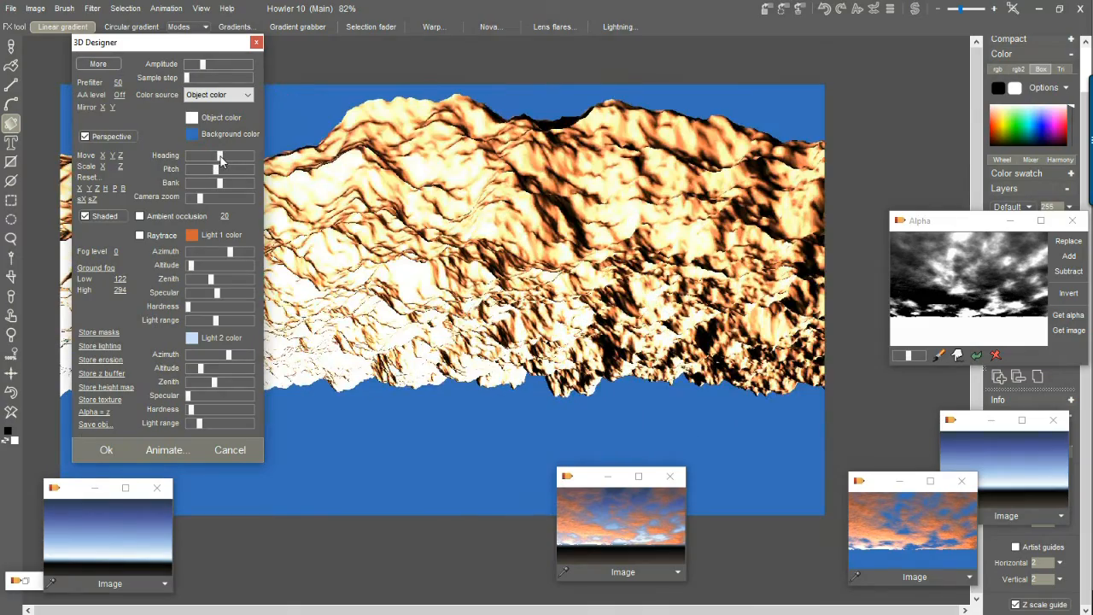
pyautogui.moveTo(229, 253); pyautogui.dragTo(203, 252)
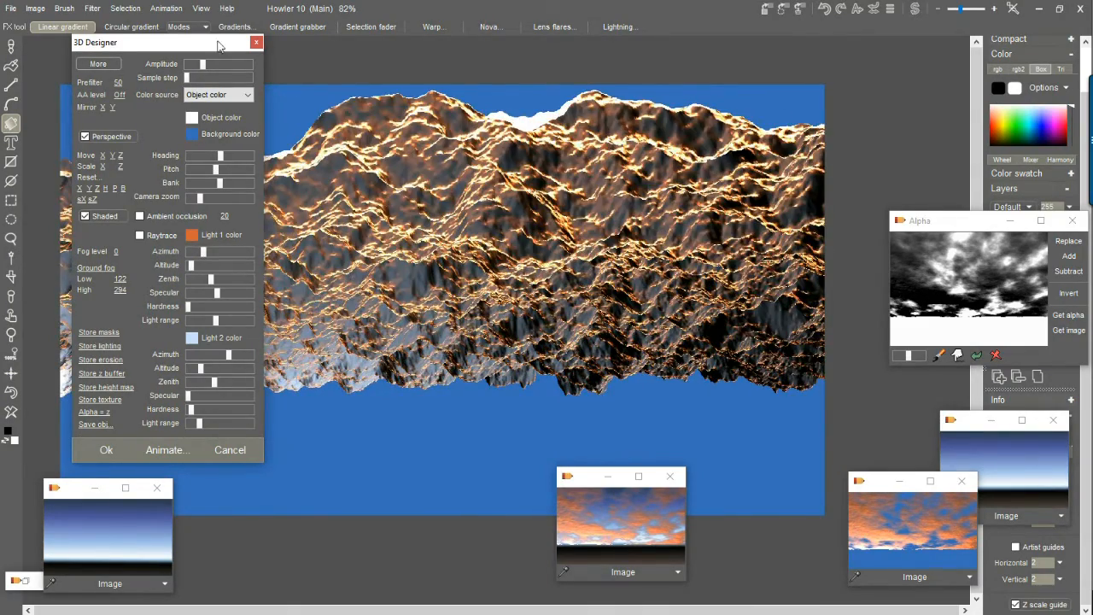
pyautogui.moveTo(203, 65); pyautogui.dragTo(187, 81)
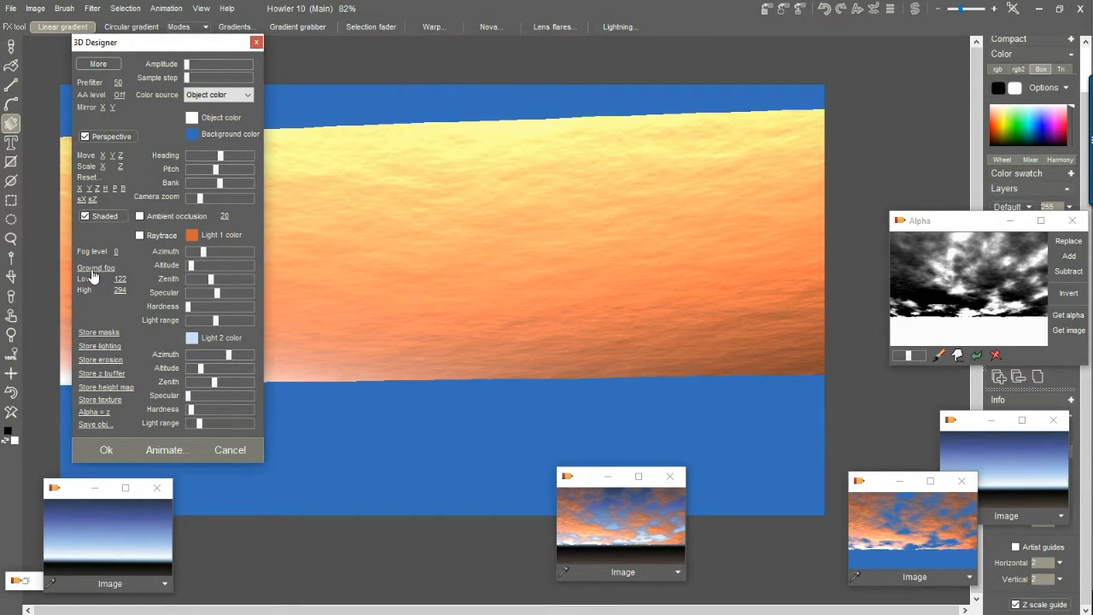
# Set the 3D Designer background color to a darker blue, #1C518B
pyautogui.click(194, 135)
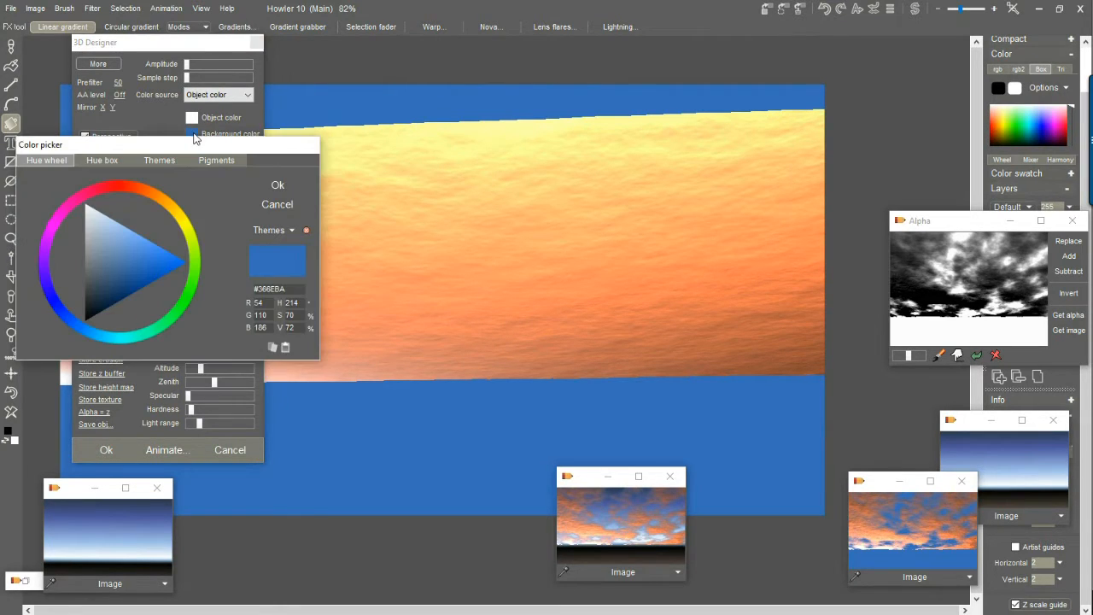
pyautogui.moveTo(122, 269)
pyautogui.mouseDown()
pyautogui.moveTo(146, 274)
pyautogui.moveTo(114, 283)
pyautogui.mouseUp()
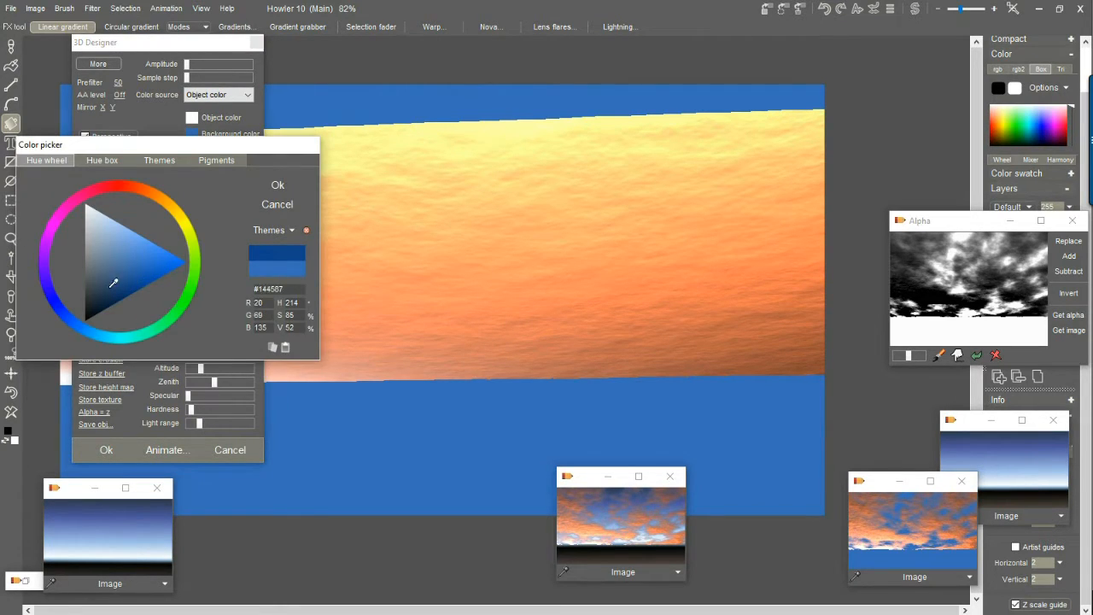
pyautogui.moveTo(68, 323); pyautogui.dragTo(78, 329)
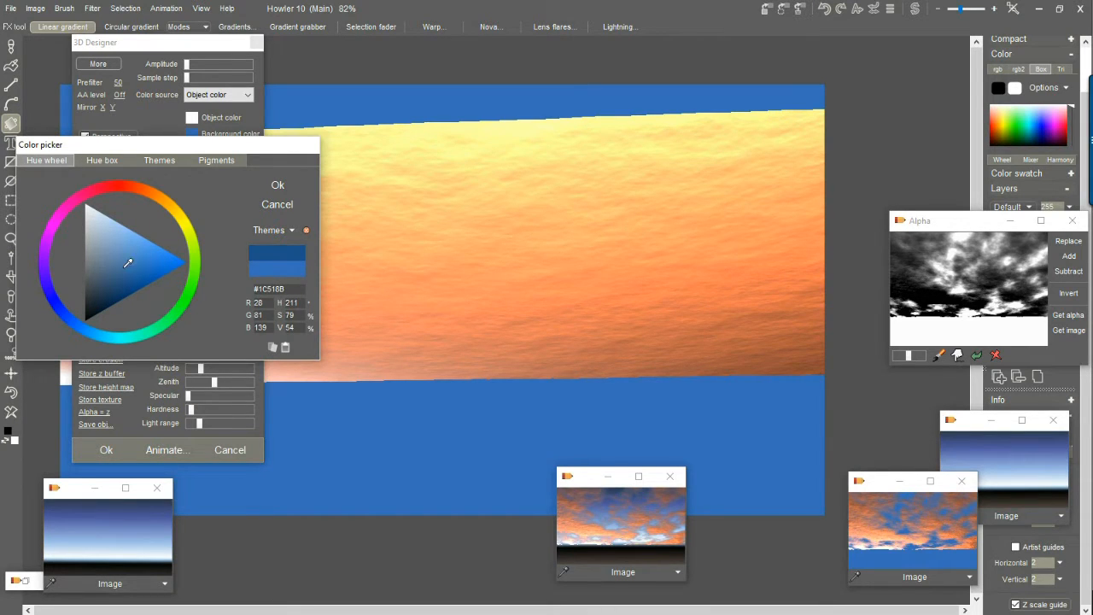
pyautogui.click(275, 186)
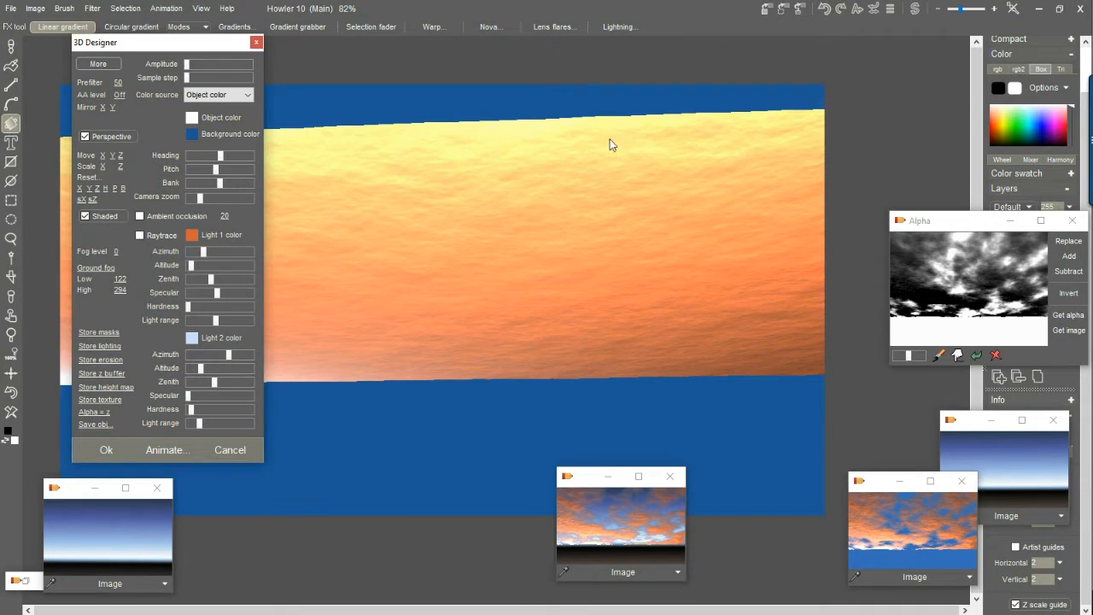
# Turn on non linear ground fog, and raise the amplitude and pitch to show the fog filling the terrain's valleys
pyautogui.click(97, 268)
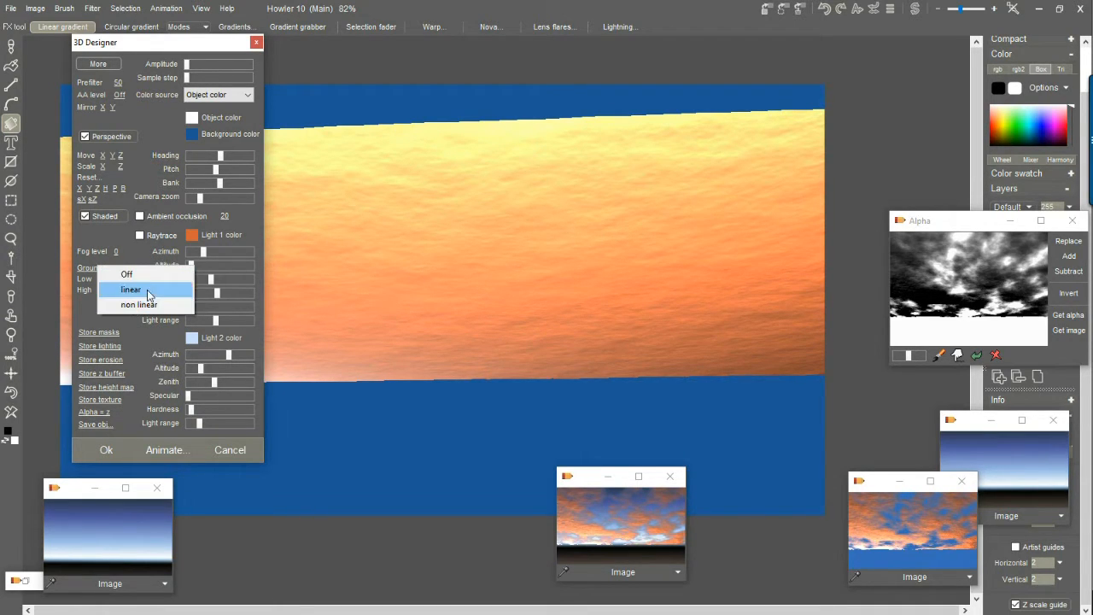
pyautogui.click(130, 308)
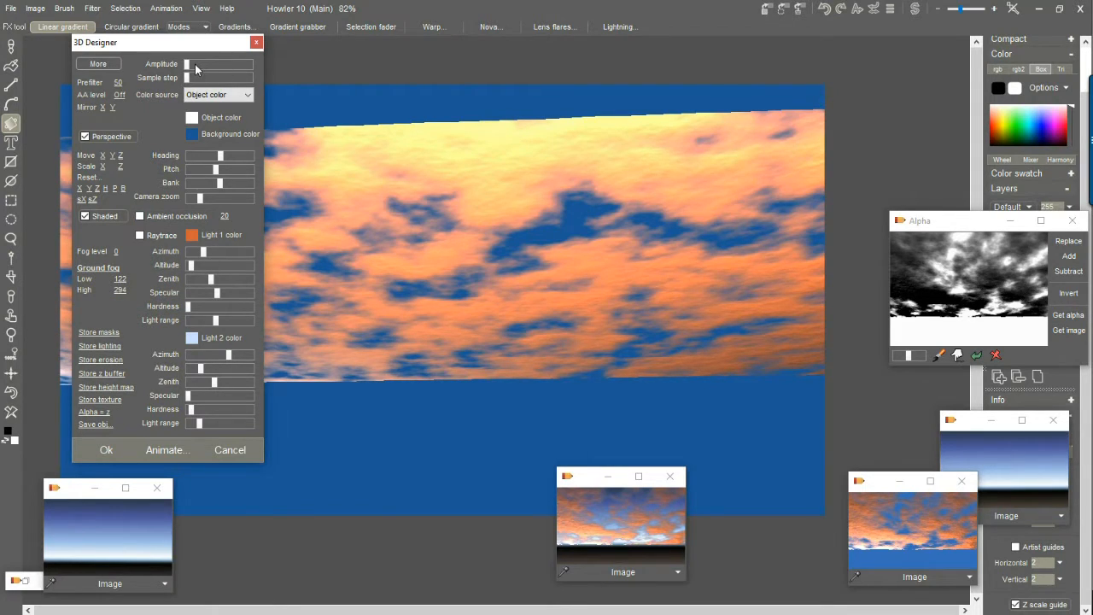
pyautogui.moveTo(195, 69); pyautogui.dragTo(202, 66)
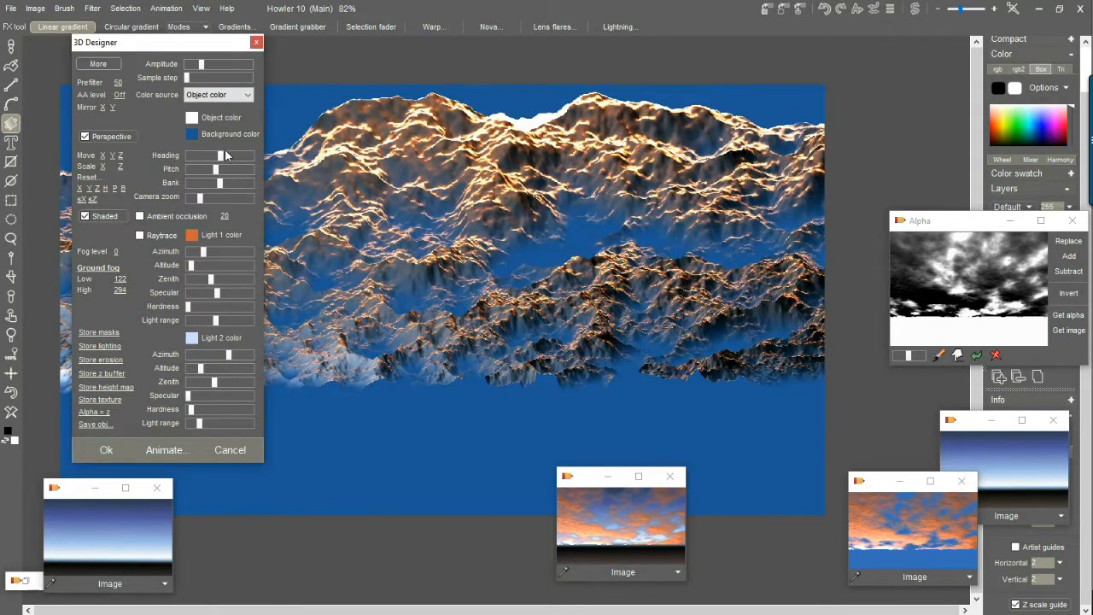
pyautogui.moveTo(215, 169); pyautogui.dragTo(226, 171)
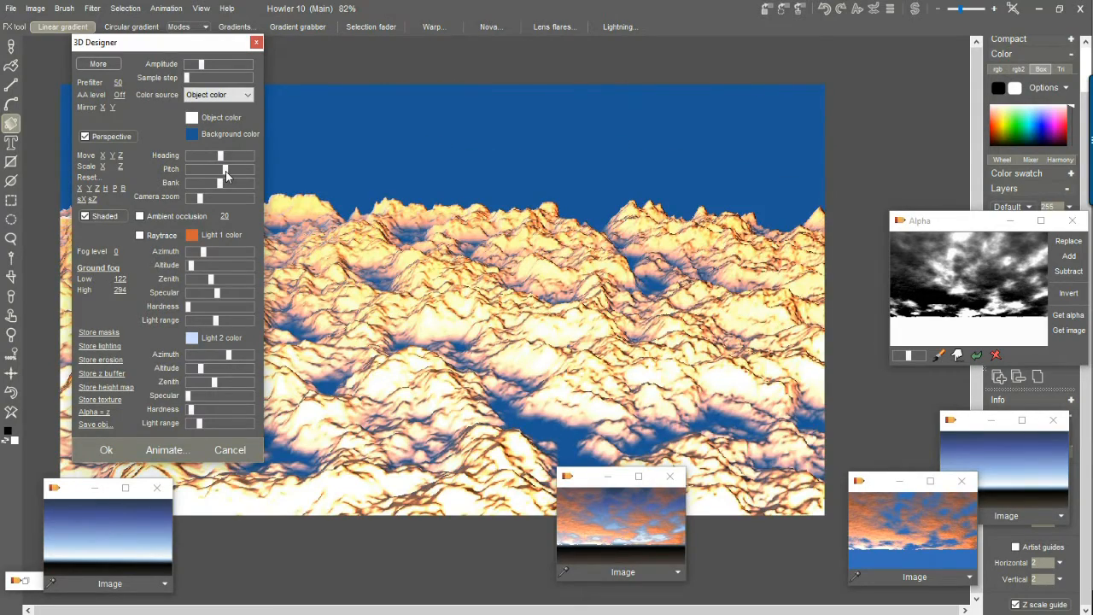
# Adjust the ground fog range to Low 0 and High about 508, with less Light 1 specular and slightly more amplitude
pyautogui.moveTo(126, 293); pyautogui.dragTo(296, 285)
pyautogui.moveTo(217, 293); pyautogui.dragTo(205, 293)
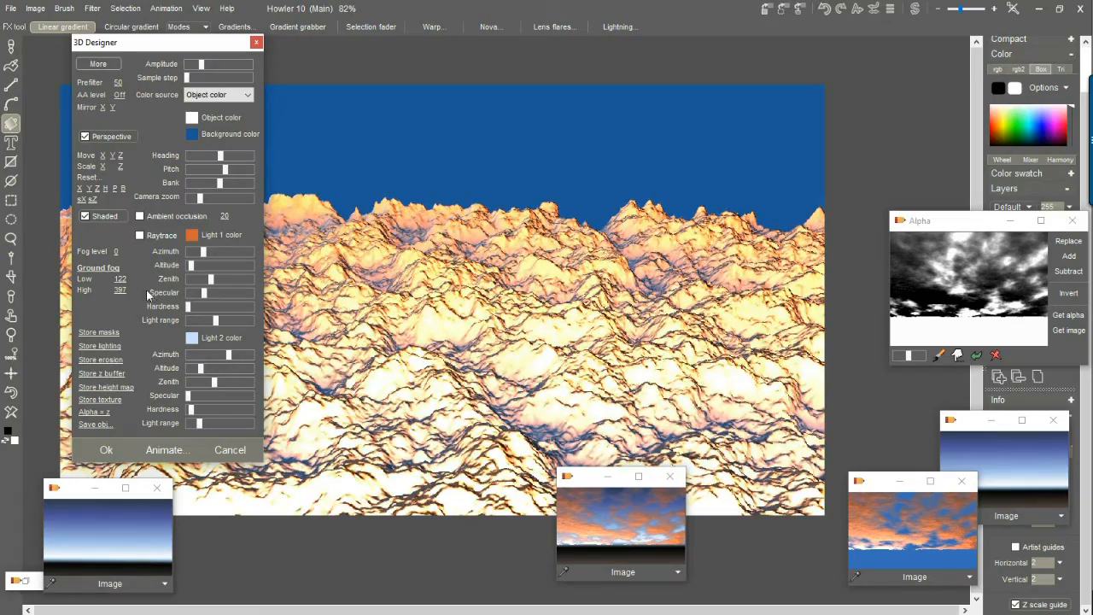
pyautogui.moveTo(122, 279); pyautogui.dragTo(7, 287)
pyautogui.moveTo(120, 280); pyautogui.dragTo(8, 285)
pyautogui.moveTo(120, 292); pyautogui.dragTo(39, 294)
pyautogui.moveTo(206, 65); pyautogui.dragTo(205, 64)
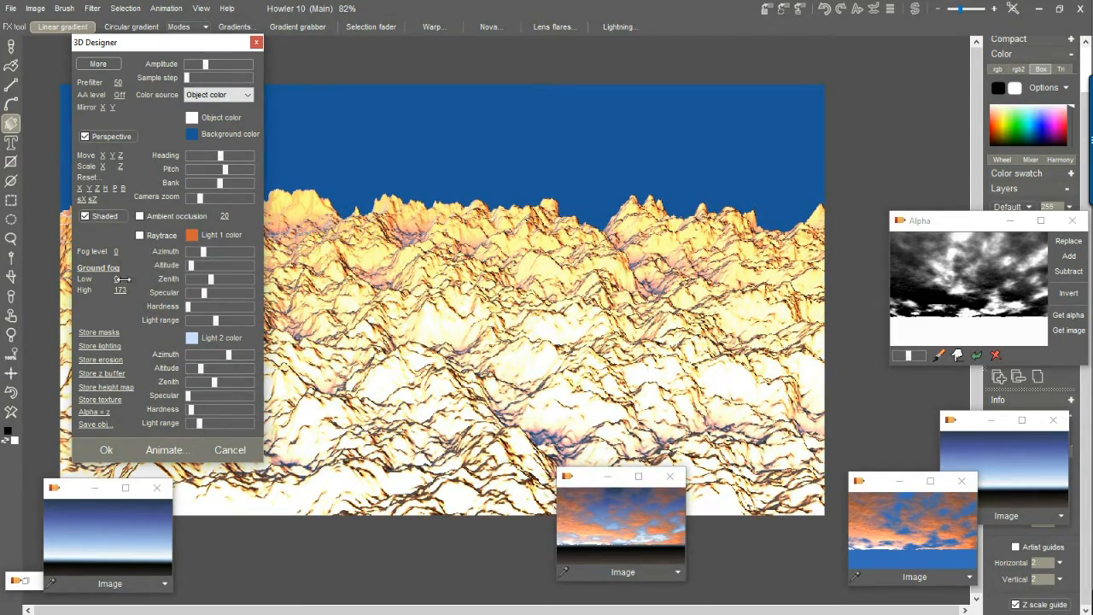
pyautogui.moveTo(119, 293); pyautogui.dragTo(585, 263)
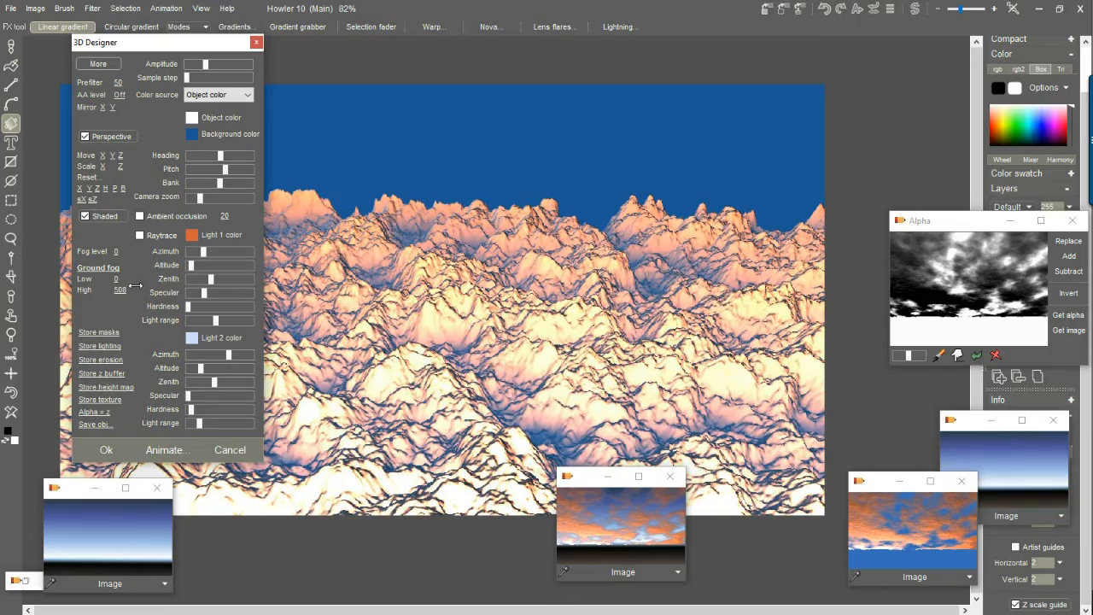
# Narrow the ground fog range to Low 106 and High 214
pyautogui.moveTo(124, 284); pyautogui.dragTo(43, 296)
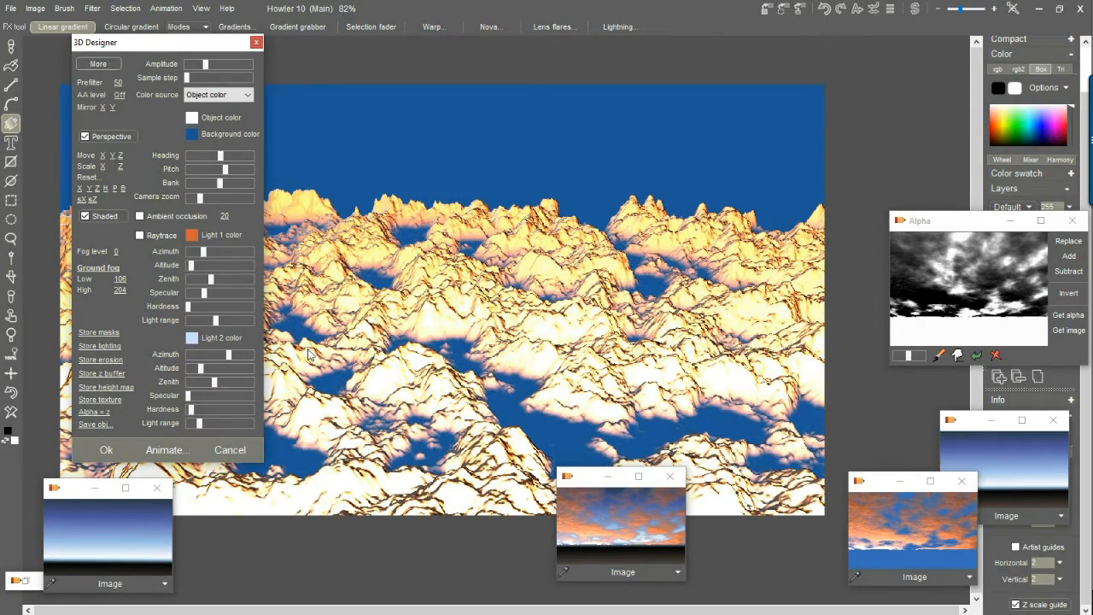
pyautogui.moveTo(121, 291); pyautogui.dragTo(104, 304)
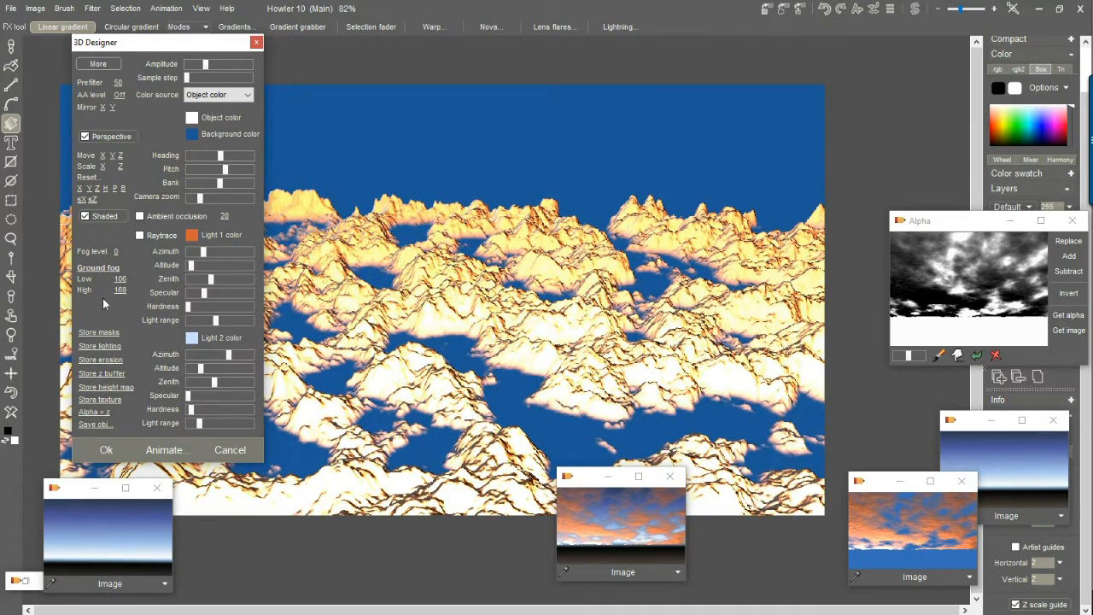
pyautogui.moveTo(122, 290); pyautogui.dragTo(261, 290)
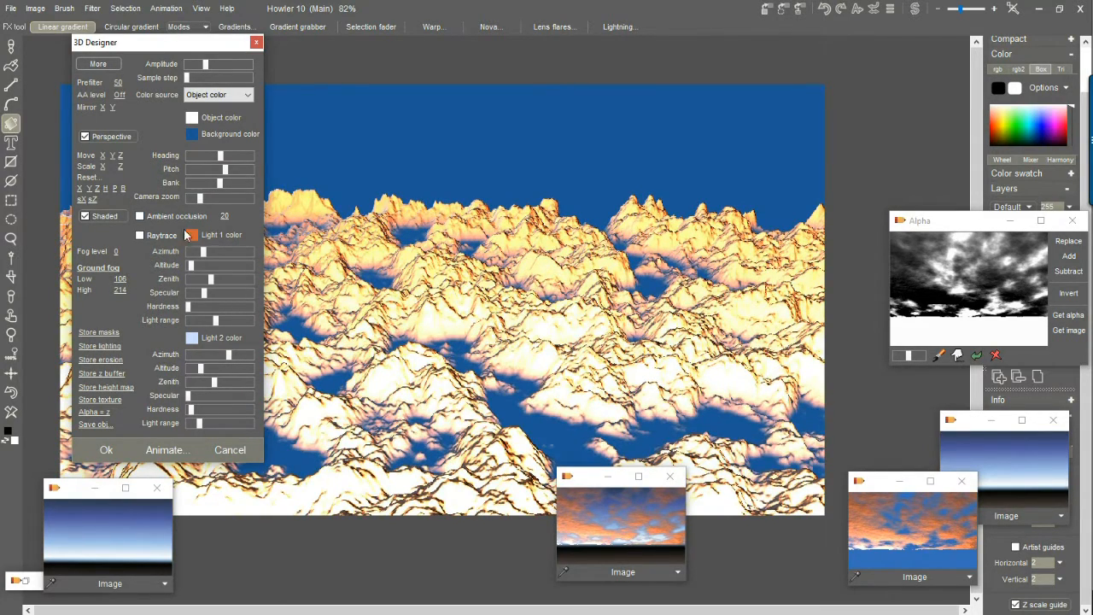
# Flatten the surface with minimum amplitude, tilt it overhead as a cloud ceiling, and raise Light 1's azimuth to light the horizon
pyautogui.moveTo(204, 68); pyautogui.dragTo(186, 70)
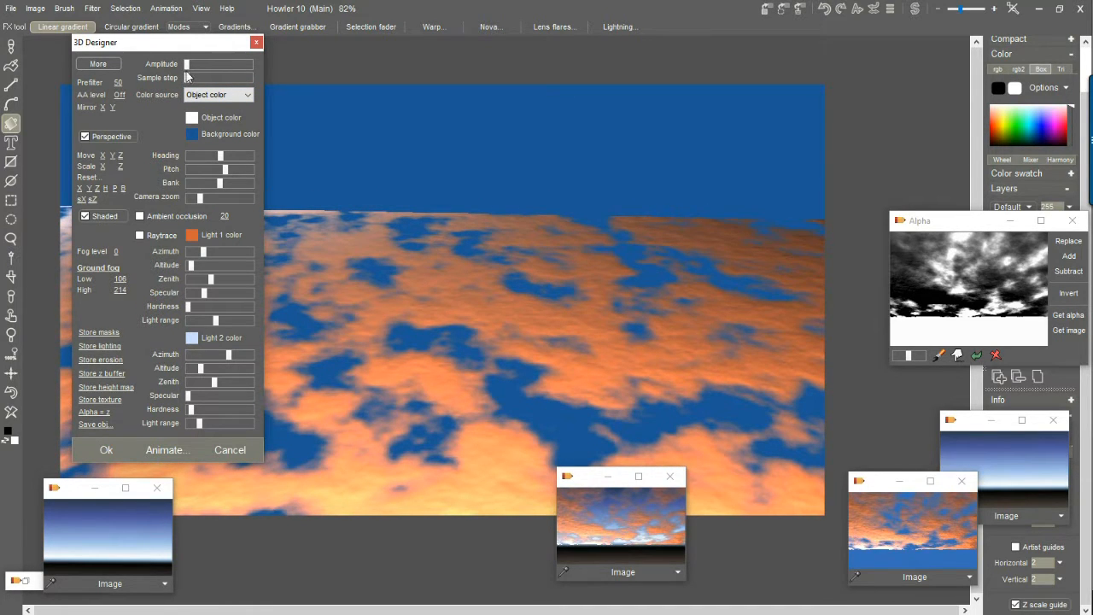
pyautogui.moveTo(227, 169); pyautogui.dragTo(216, 184)
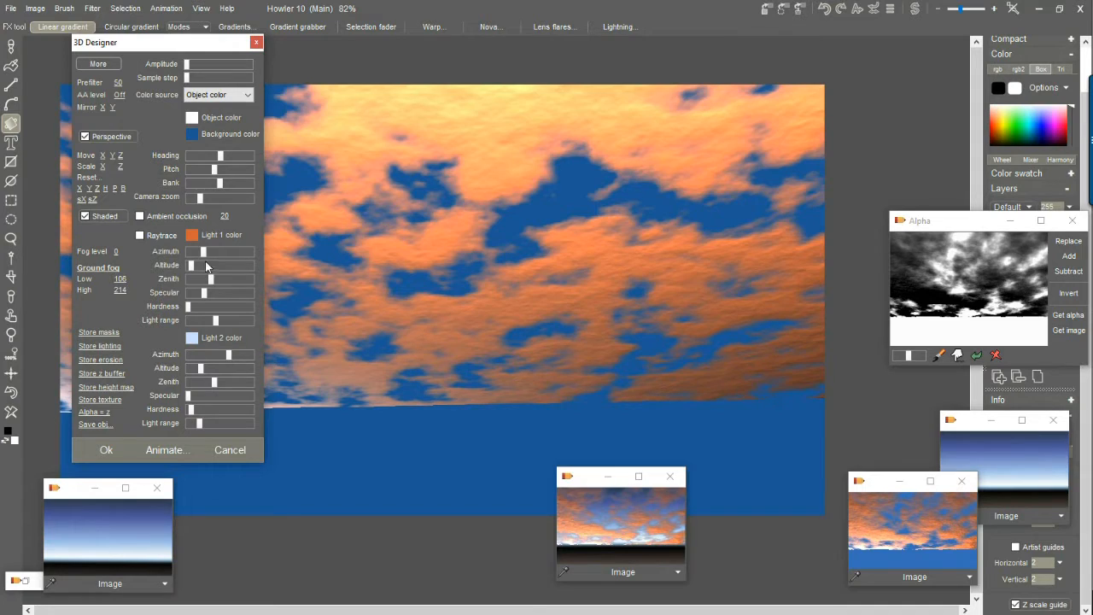
pyautogui.moveTo(205, 253); pyautogui.dragTo(240, 256)
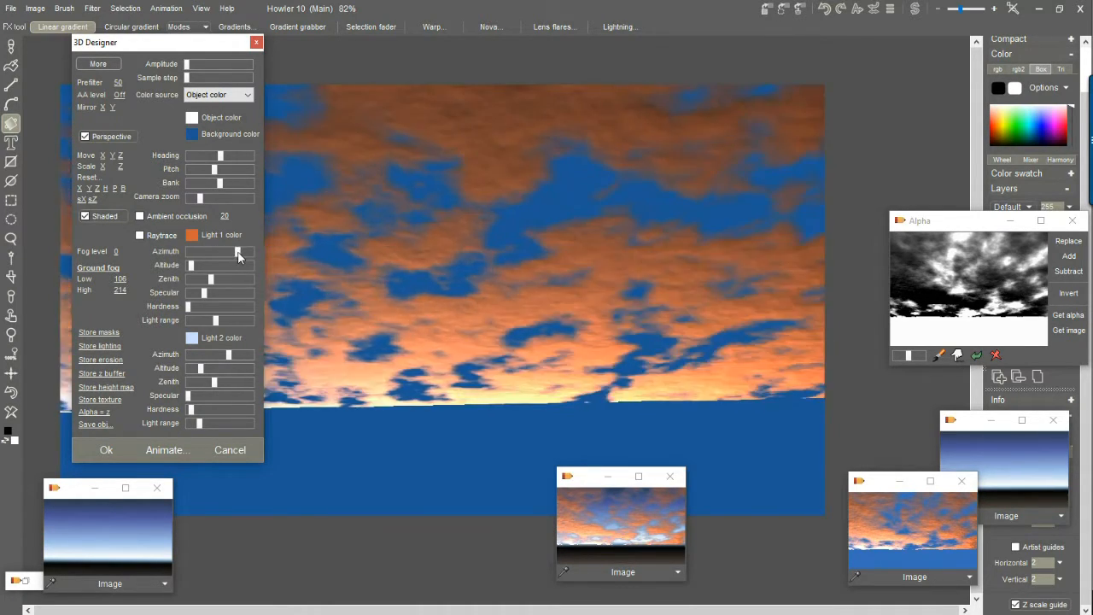
# Set the Light 1 color to a muted tan, #C8A66D
pyautogui.click(191, 235)
pyautogui.moveTo(159, 197); pyautogui.dragTo(130, 241)
pyautogui.click(278, 185)
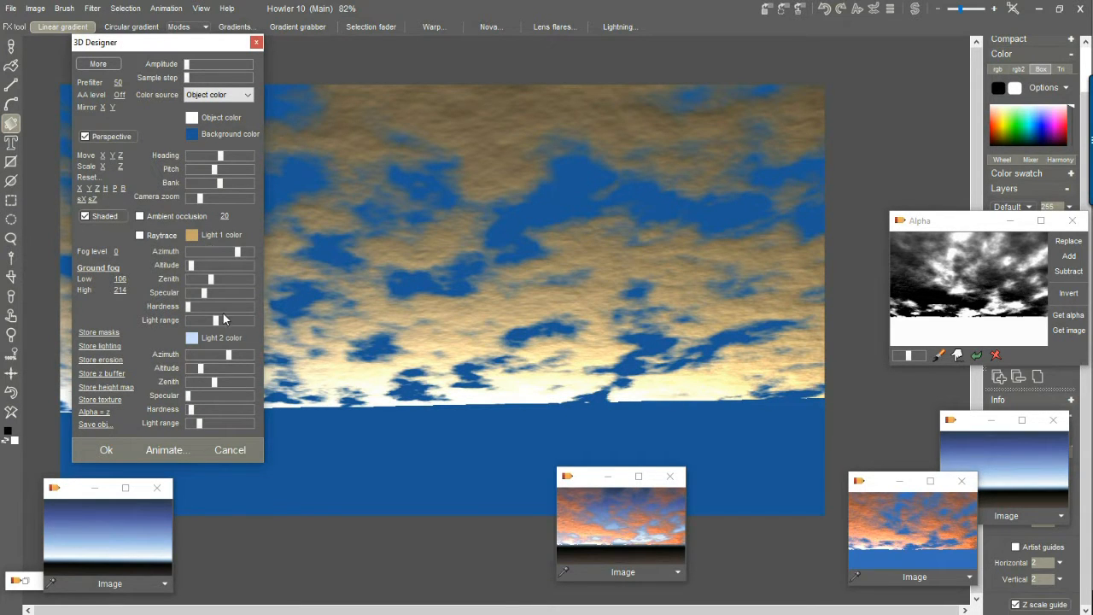
# Slightly reduce Light 1's range and azimuth, and nudge the cloud surface's position
pyautogui.moveTo(219, 324)
pyautogui.mouseDown()
pyautogui.moveTo(244, 321)
pyautogui.moveTo(200, 322)
pyautogui.moveTo(212, 325)
pyautogui.mouseUp()
pyautogui.moveTo(122, 168)
pyautogui.mouseDown()
pyautogui.moveTo(200, 154)
pyautogui.moveTo(100, 164)
pyautogui.mouseUp()
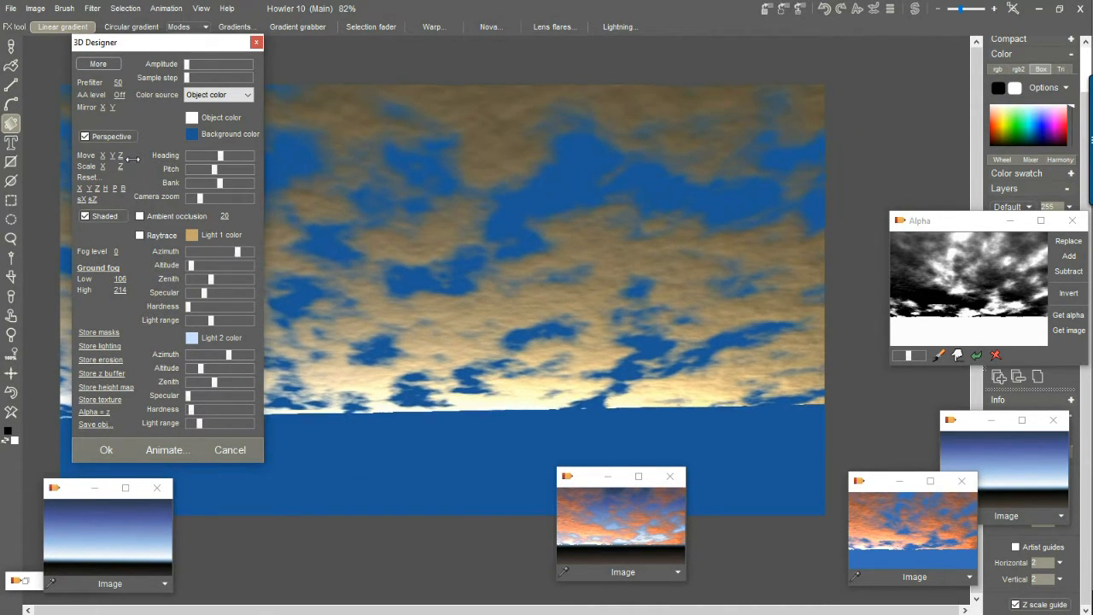
pyautogui.moveTo(126, 155)
pyautogui.mouseDown()
pyautogui.moveTo(198, 156)
pyautogui.moveTo(49, 163)
pyautogui.moveTo(139, 155)
pyautogui.mouseUp()
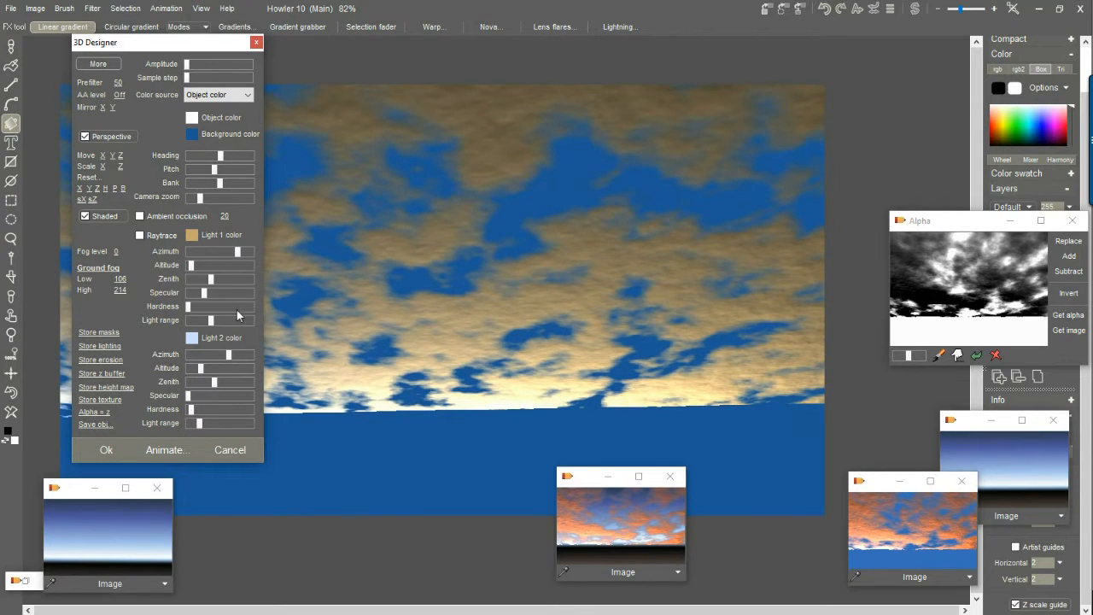
pyautogui.moveTo(239, 255)
pyautogui.mouseDown()
pyautogui.moveTo(223, 252)
pyautogui.moveTo(236, 252)
pyautogui.mouseUp()
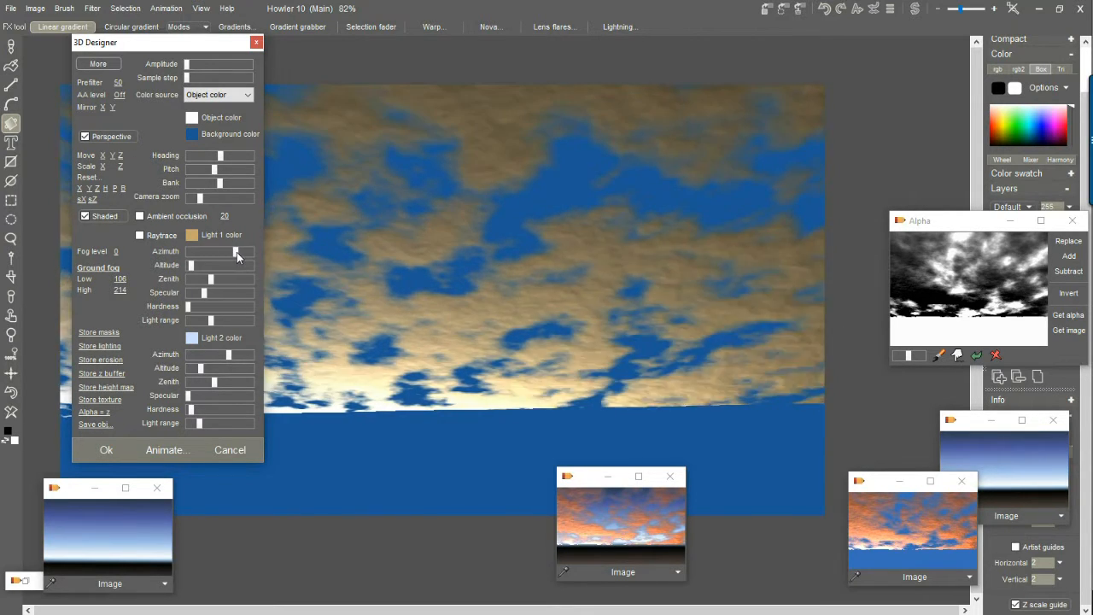
# Set the Light 1 color to a deeper orange-brown, #B8782F
pyautogui.click(192, 234)
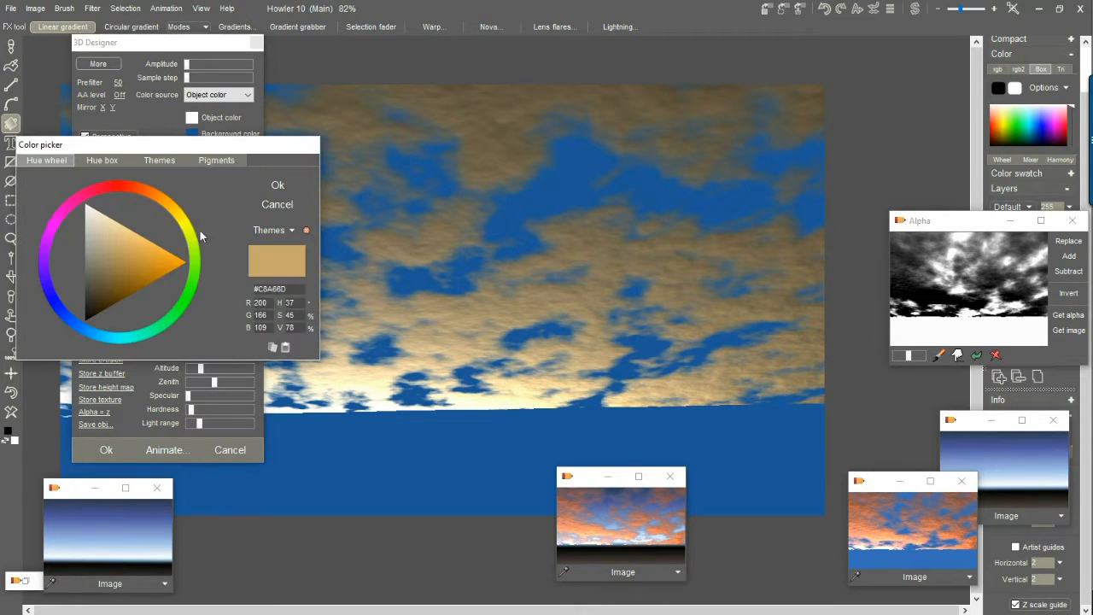
pyautogui.click(142, 260)
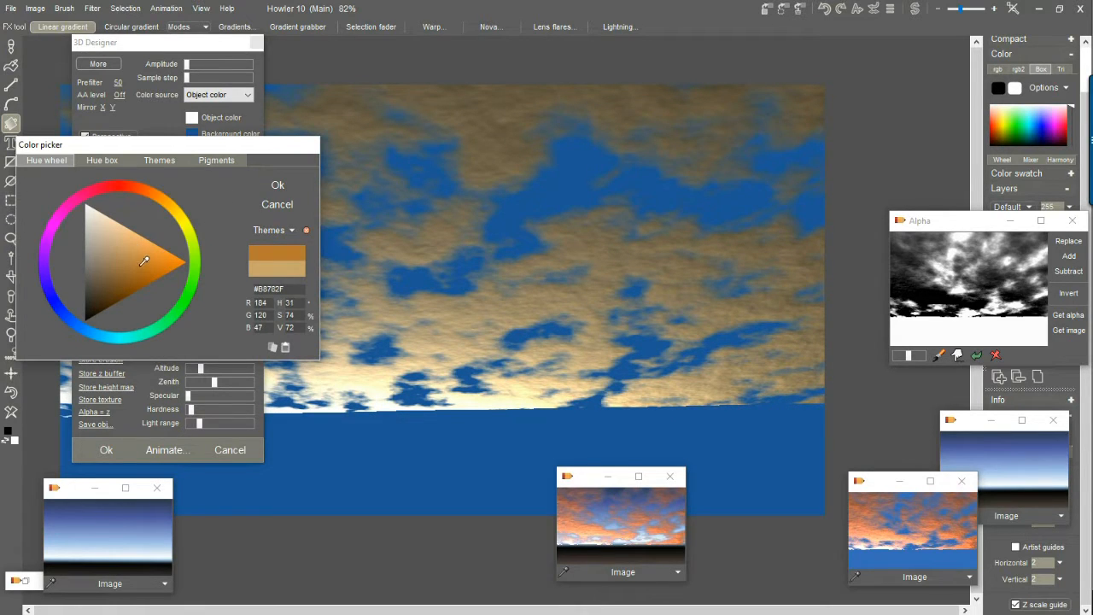
pyautogui.click(277, 184)
# Raise Light 1's zenith, altitude, specular and light range, with slightly less azimuth and hardness at its minimum
pyautogui.moveTo(210, 279); pyautogui.dragTo(238, 287)
pyautogui.click(199, 265)
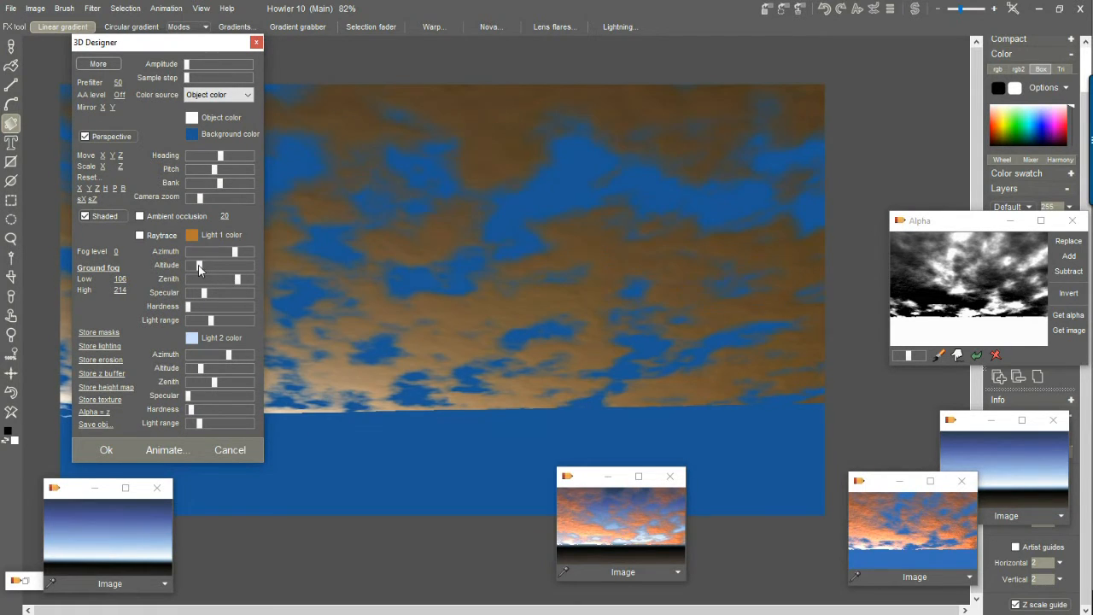
pyautogui.moveTo(235, 279); pyautogui.dragTo(233, 254)
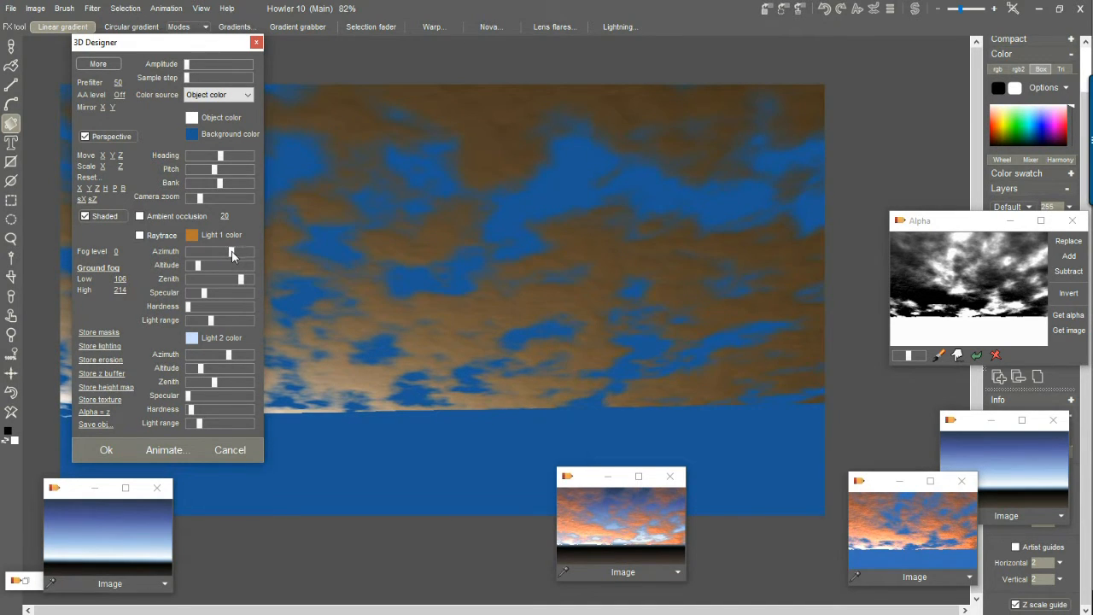
pyautogui.moveTo(216, 295); pyautogui.dragTo(191, 309)
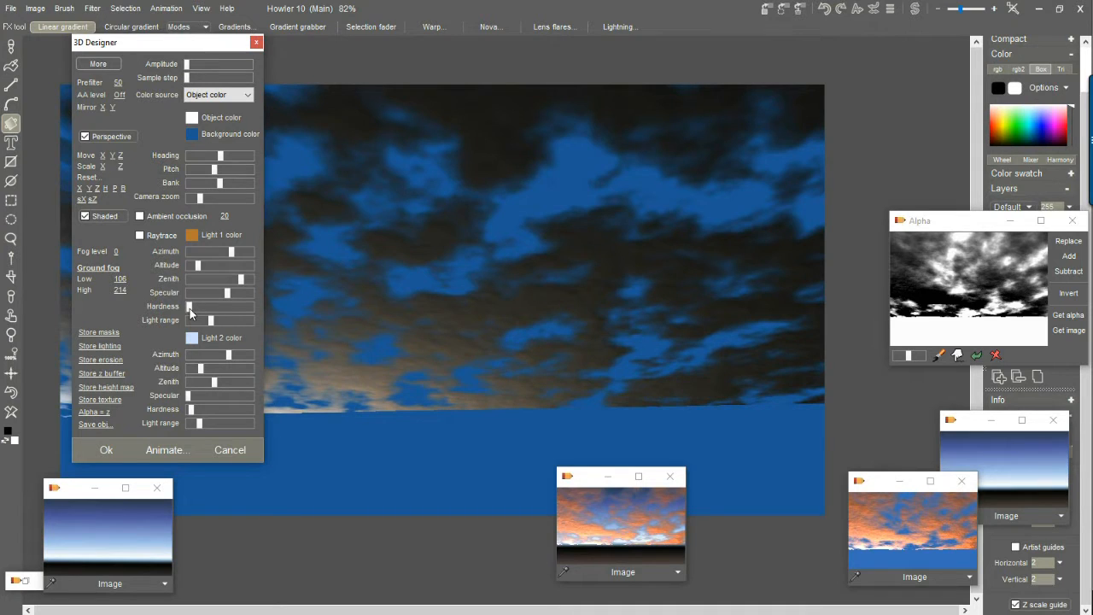
pyautogui.moveTo(189, 309); pyautogui.dragTo(188, 309)
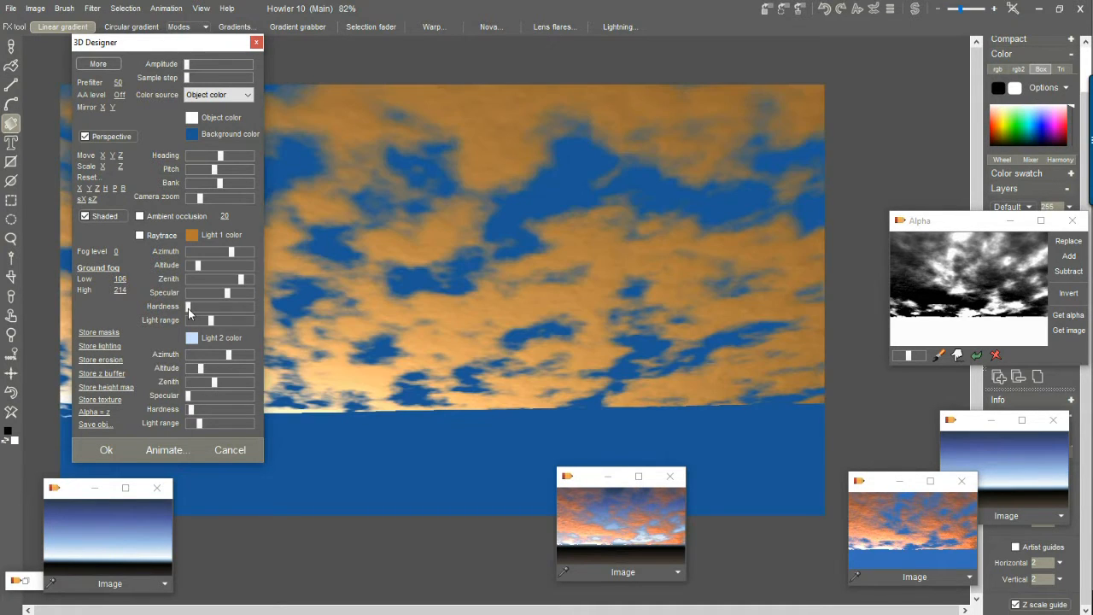
pyautogui.moveTo(211, 321); pyautogui.dragTo(238, 325)
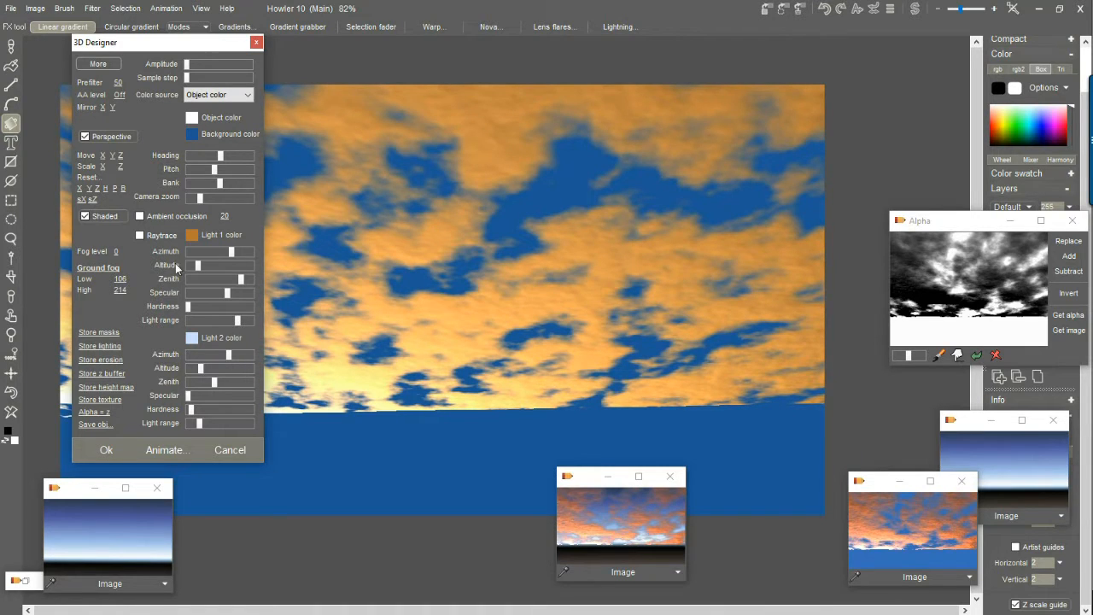
# Adjust the ground fog range to Low 171 and High 332, with slightly more amplitude for rougher clouds
pyautogui.moveTo(120, 290); pyautogui.dragTo(8, 293)
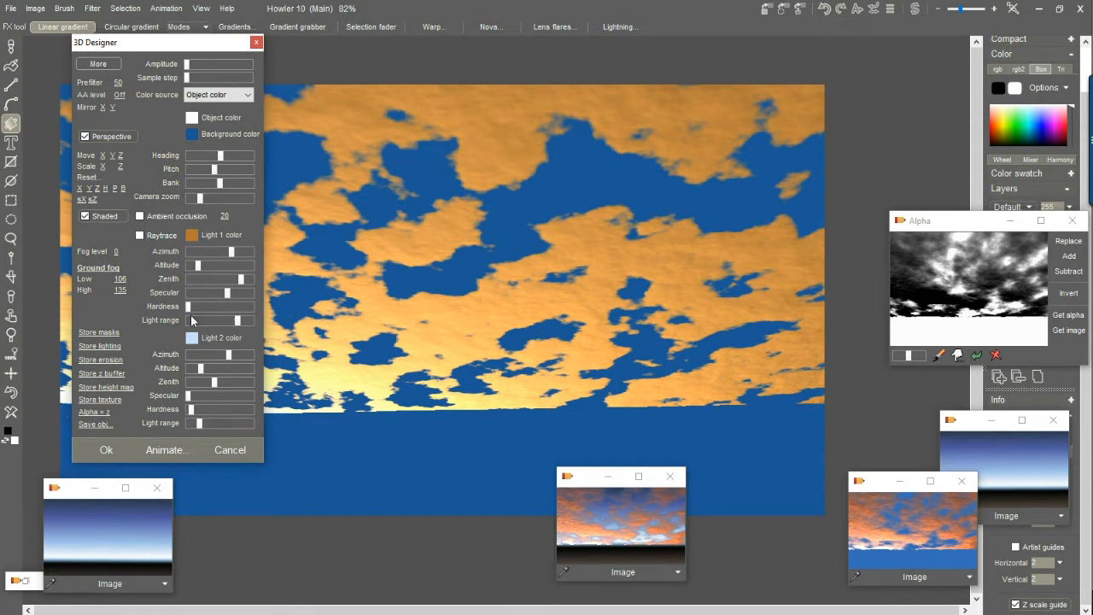
pyautogui.moveTo(122, 278); pyautogui.dragTo(52, 301)
pyautogui.moveTo(120, 291); pyautogui.dragTo(378, 312)
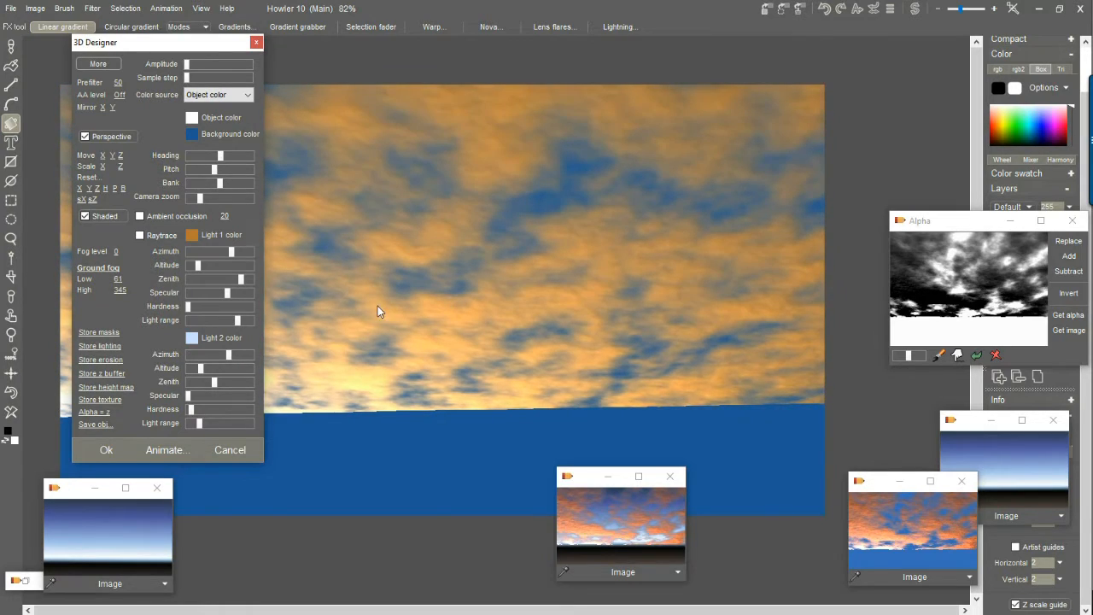
pyautogui.moveTo(199, 68)
pyautogui.mouseDown()
pyautogui.moveTo(175, 65)
pyautogui.moveTo(187, 68)
pyautogui.mouseUp()
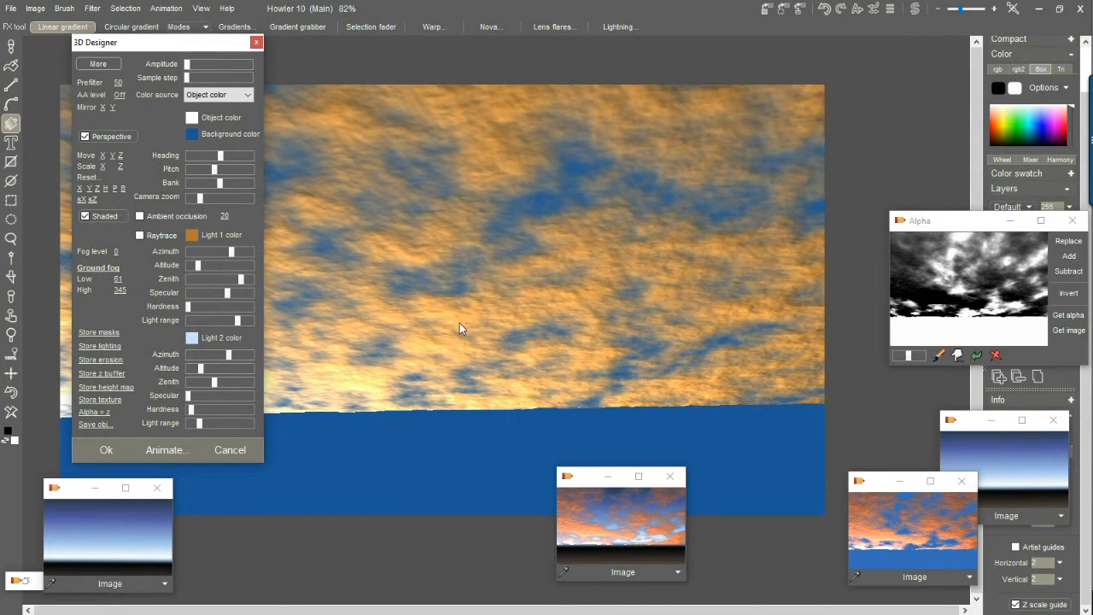
pyautogui.moveTo(130, 293); pyautogui.dragTo(82, 302)
pyautogui.moveTo(284, 274); pyautogui.dragTo(255, 276)
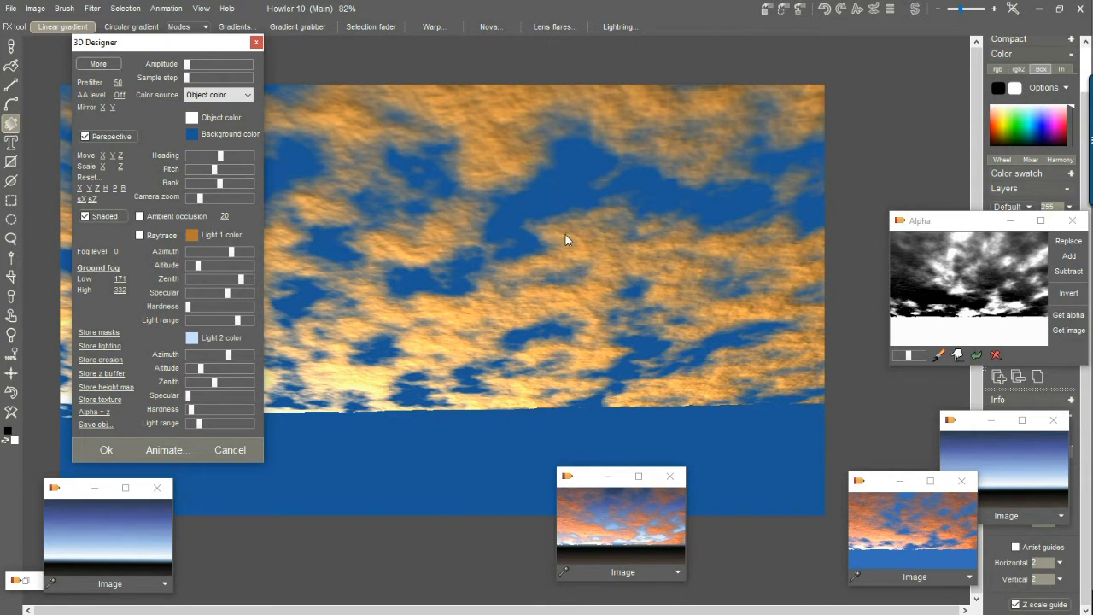
# Turn on Raytrace and lower Light 1's altitude to cast longer shadows across the clouds
pyautogui.click(141, 241)
pyautogui.click(174, 245)
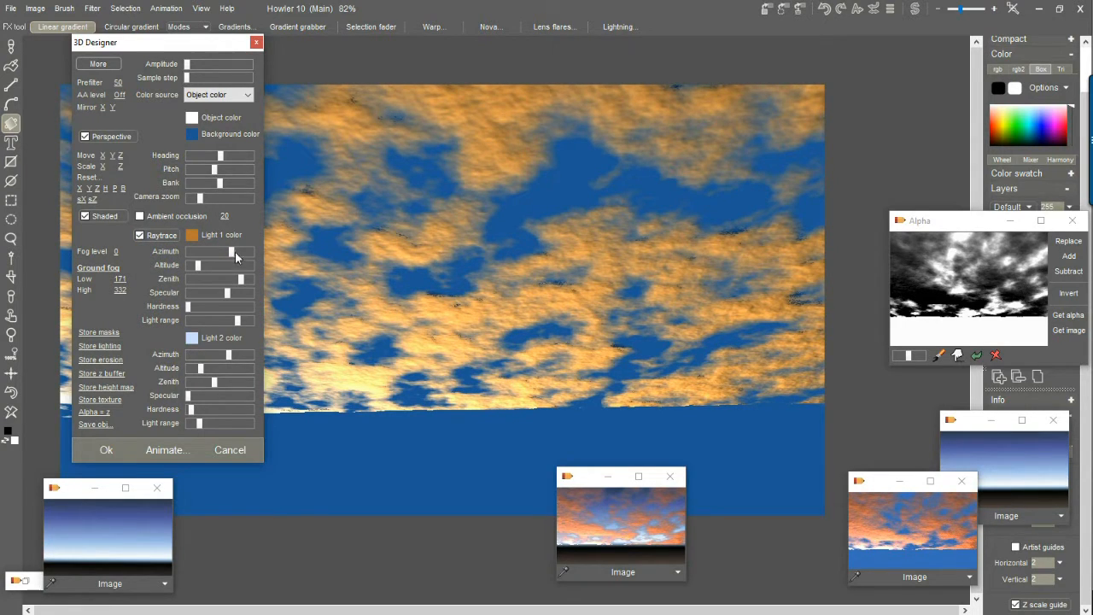
pyautogui.moveTo(198, 266); pyautogui.dragTo(191, 267)
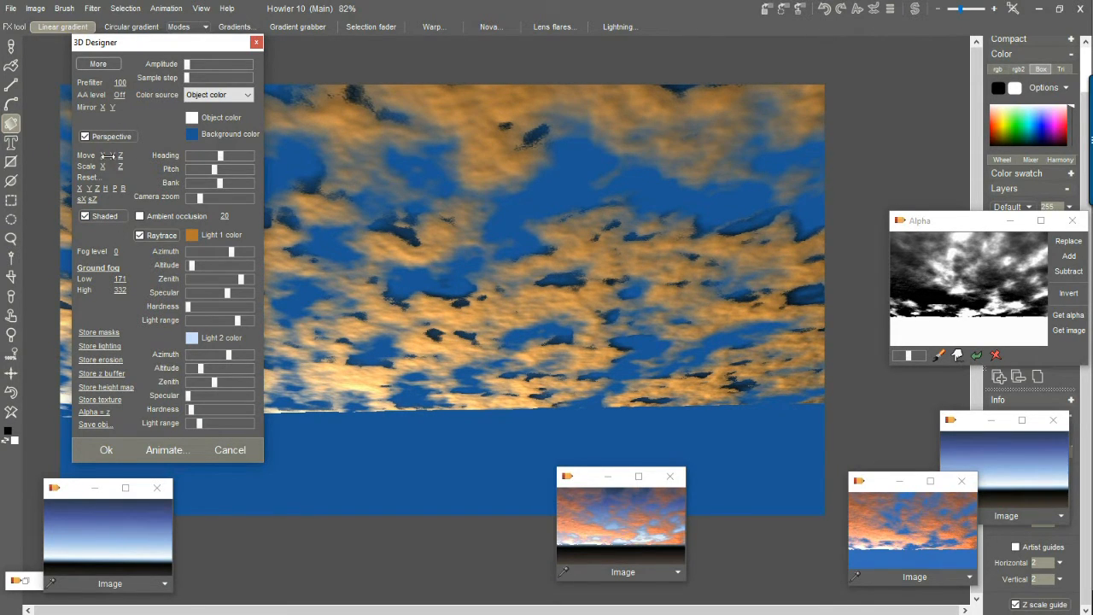
# Set Prefilter to 100 and AA level to 5, try ambient occlusion, and turn off both ambient occlusion and Raytrace
pyautogui.moveTo(121, 83); pyautogui.dragTo(409, 96)
pyautogui.click(139, 218)
pyautogui.click(166, 241)
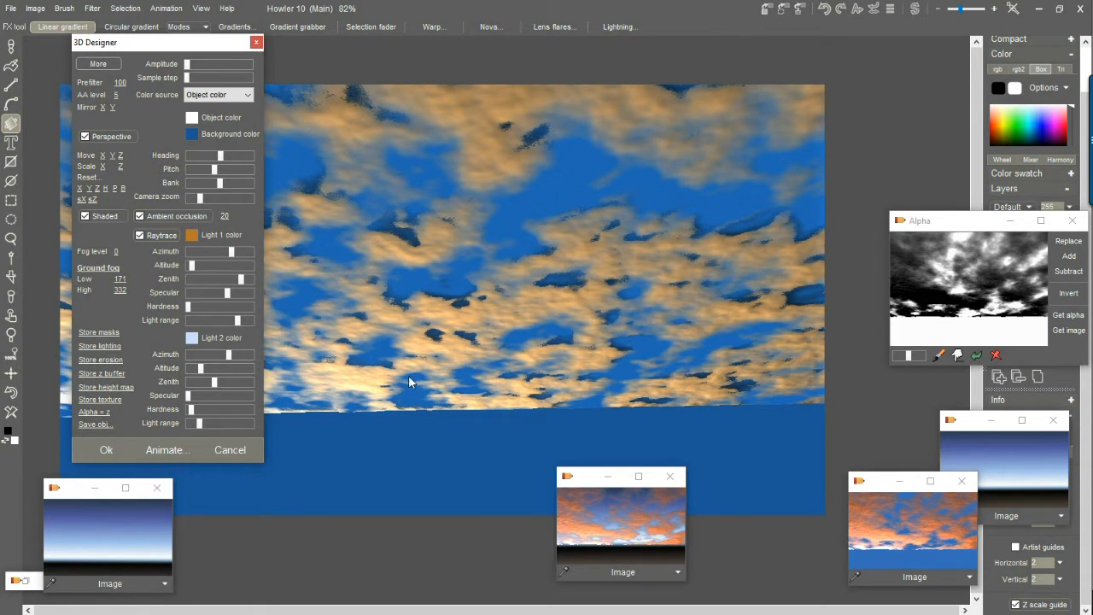
pyautogui.click(156, 217)
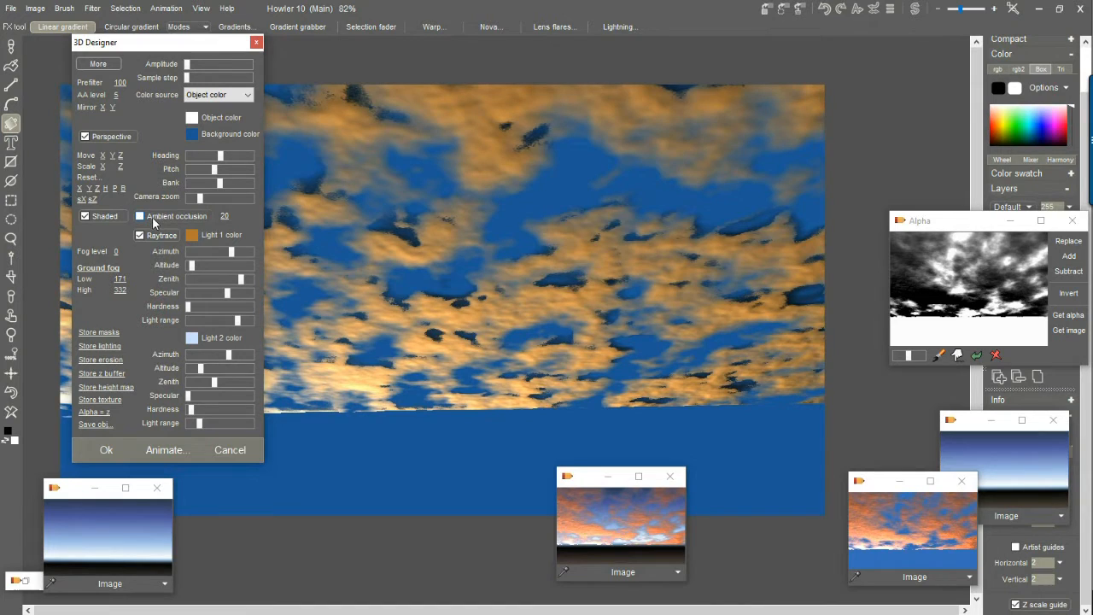
pyautogui.click(154, 237)
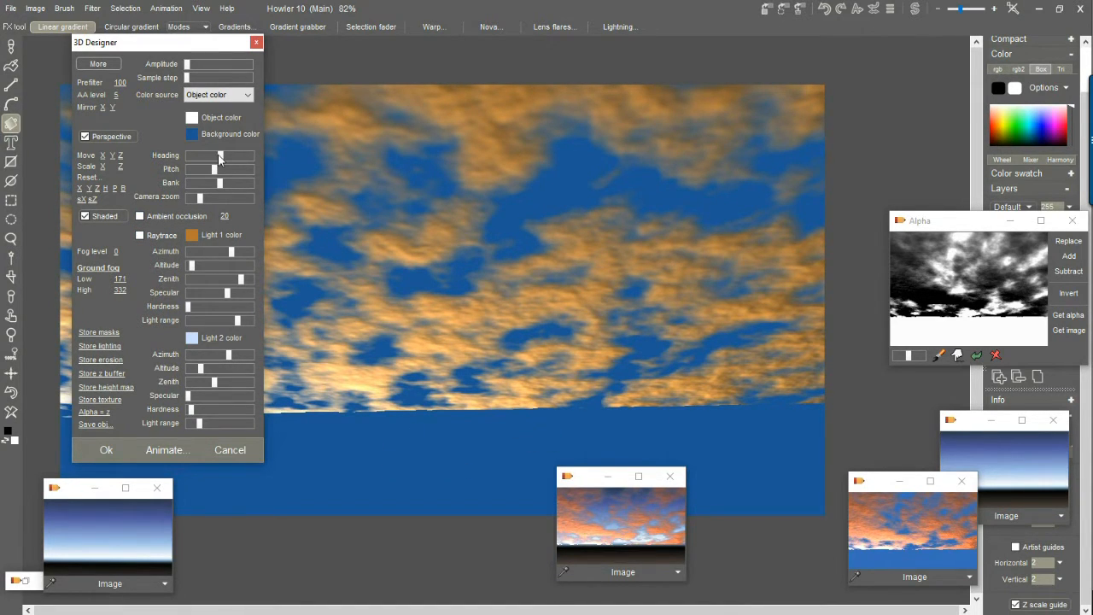
# Turn the cloud surface's heading slightly, shift it along Y, and fine-tune its Z scale
pyautogui.moveTo(220, 154); pyautogui.dragTo(221, 158)
pyautogui.moveTo(221, 159); pyautogui.dragTo(219, 159)
pyautogui.moveTo(114, 156); pyautogui.dragTo(5, 169)
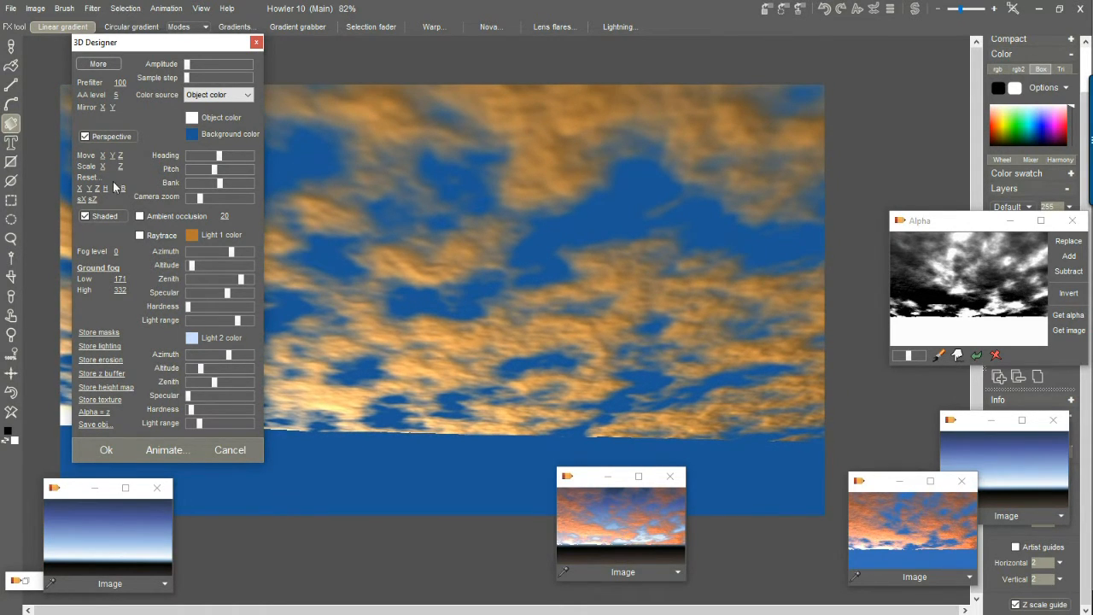
pyautogui.moveTo(122, 167)
pyautogui.mouseDown()
pyautogui.moveTo(165, 156)
pyautogui.moveTo(119, 171)
pyautogui.mouseUp()
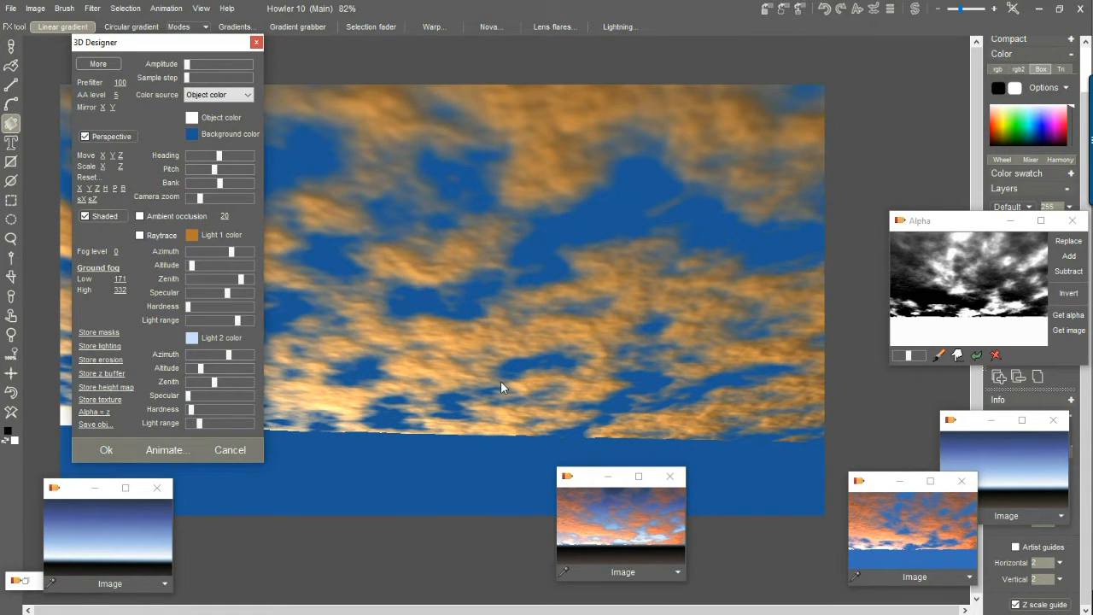
# Slightly reduce Light 2's range, lower its azimuth to light the upper clouds, and render the result to the canvas
pyautogui.moveTo(203, 424)
pyautogui.mouseDown()
pyautogui.moveTo(186, 428)
pyautogui.moveTo(198, 427)
pyautogui.mouseUp()
pyautogui.moveTo(228, 354)
pyautogui.mouseDown()
pyautogui.moveTo(209, 354)
pyautogui.moveTo(298, 349)
pyautogui.mouseUp()
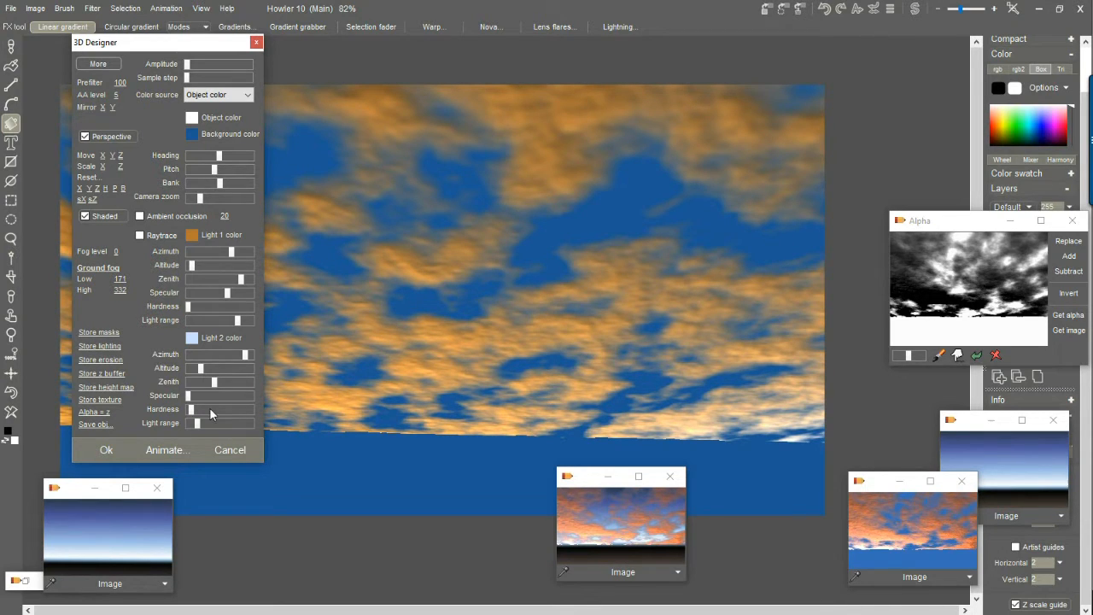
pyautogui.moveTo(245, 356)
pyautogui.mouseDown()
pyautogui.moveTo(262, 352)
pyautogui.moveTo(203, 354)
pyautogui.mouseUp()
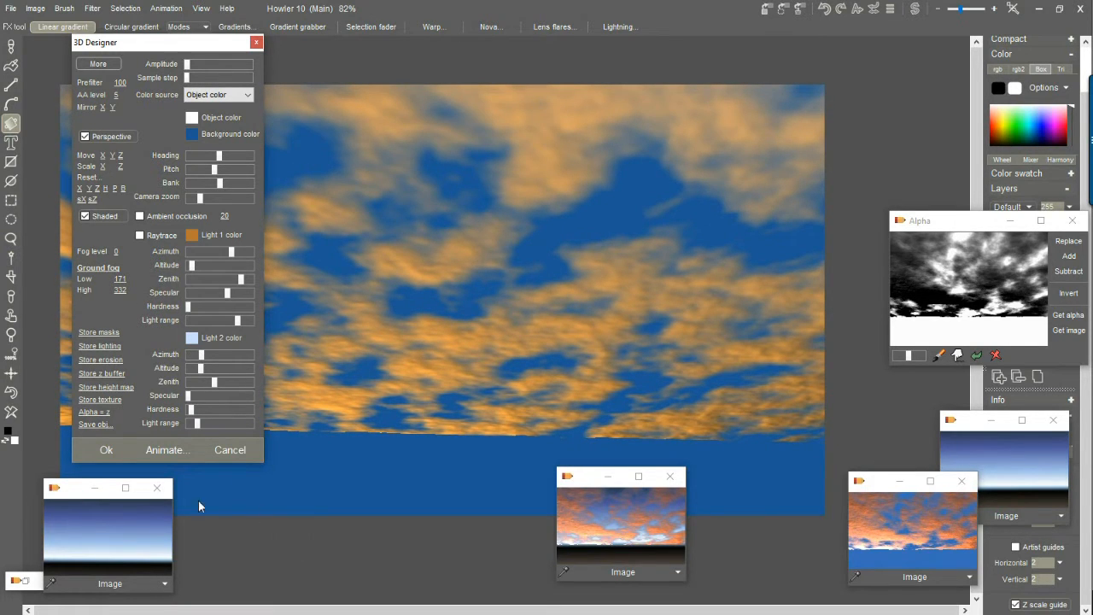
pyautogui.click(101, 451)
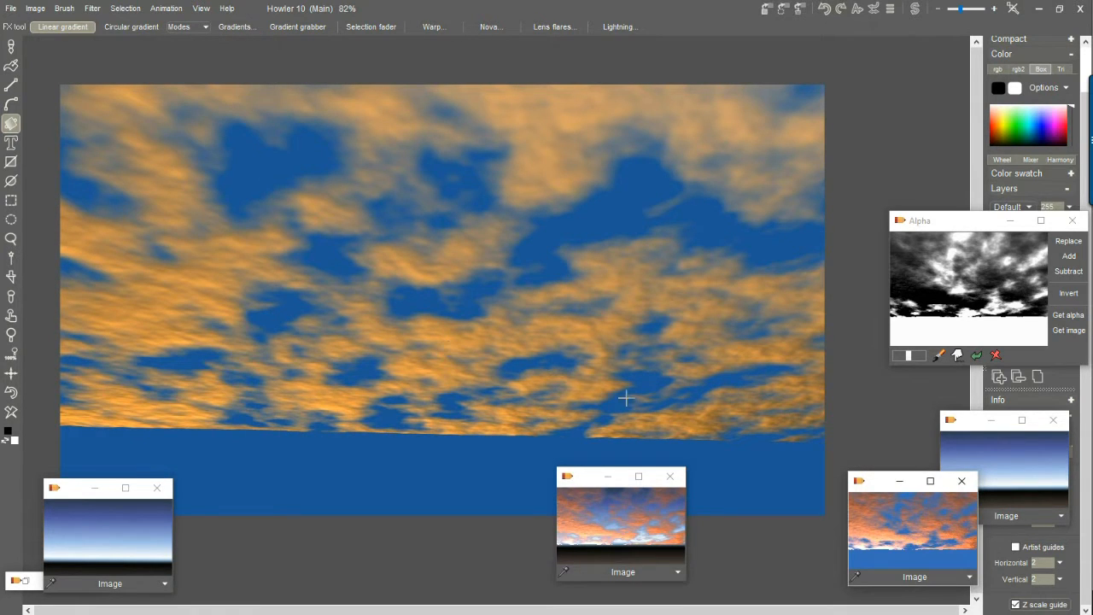
# Store a copy of the rendered golden clouds and place its window in the gap between the other stored images
pyautogui.moveTo(583, 482); pyautogui.dragTo(682, 497)
pyautogui.click(36, 9)
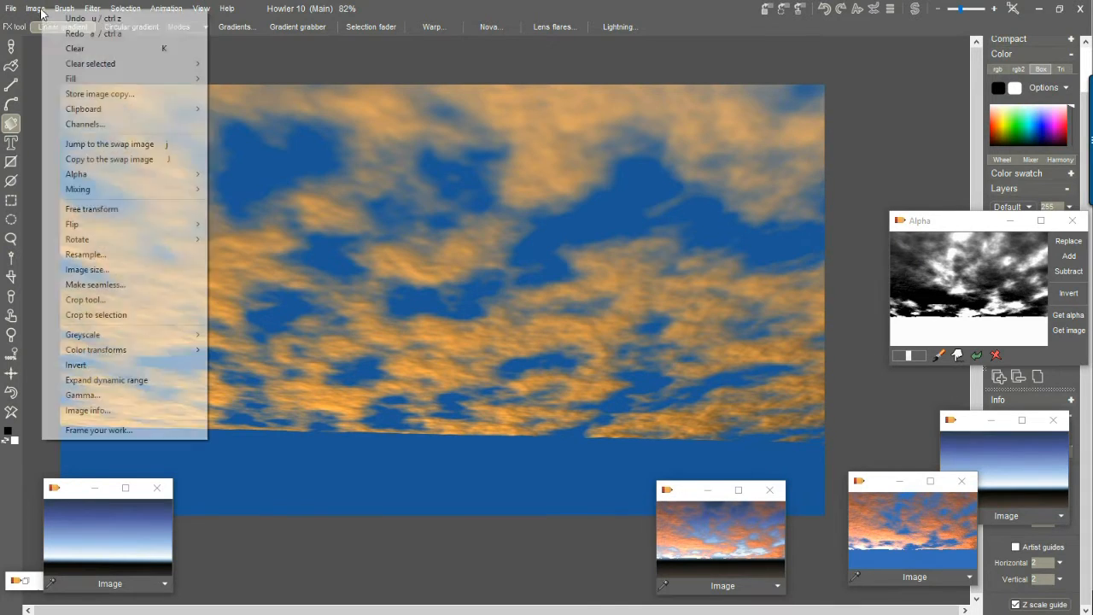
pyautogui.click(248, 110)
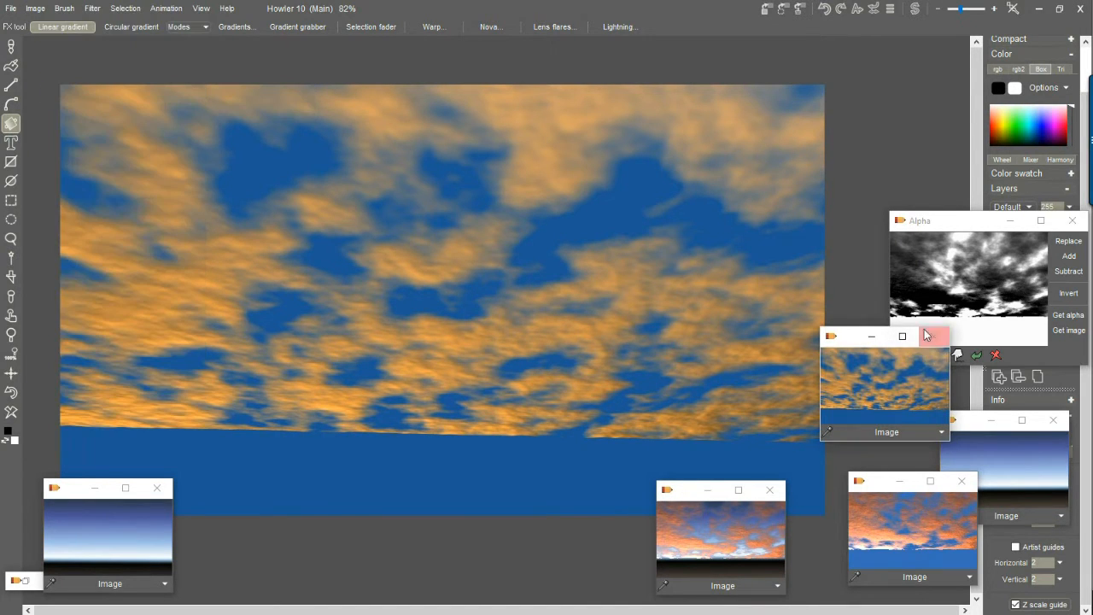
pyautogui.moveTo(844, 347); pyautogui.dragTo(394, 500)
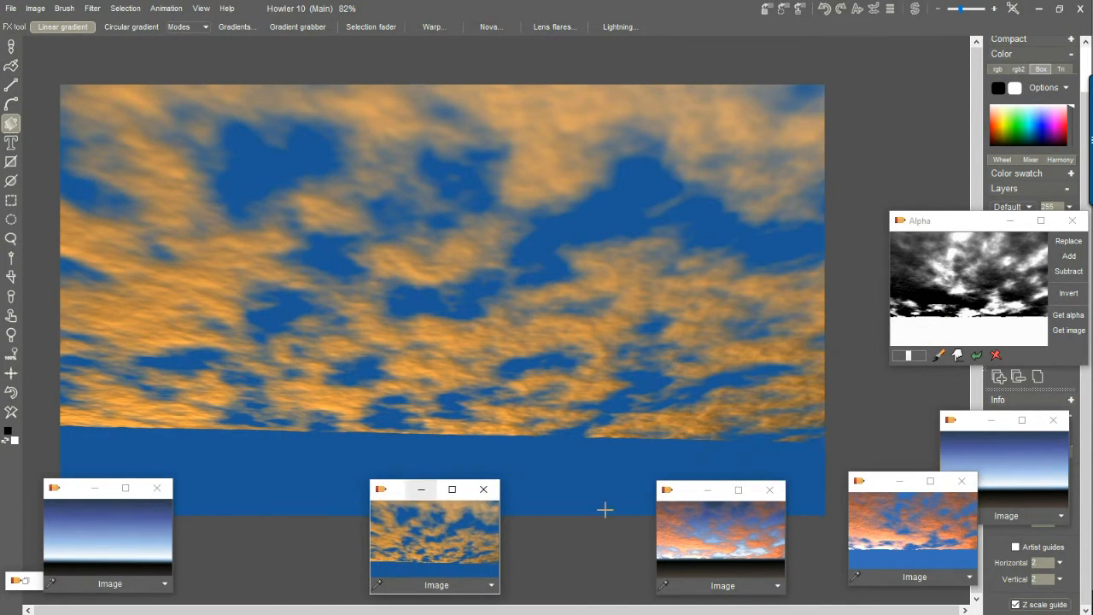
# Load the stored orange cloud image with the blue background onto the main canvas
pyautogui.click(927, 534)
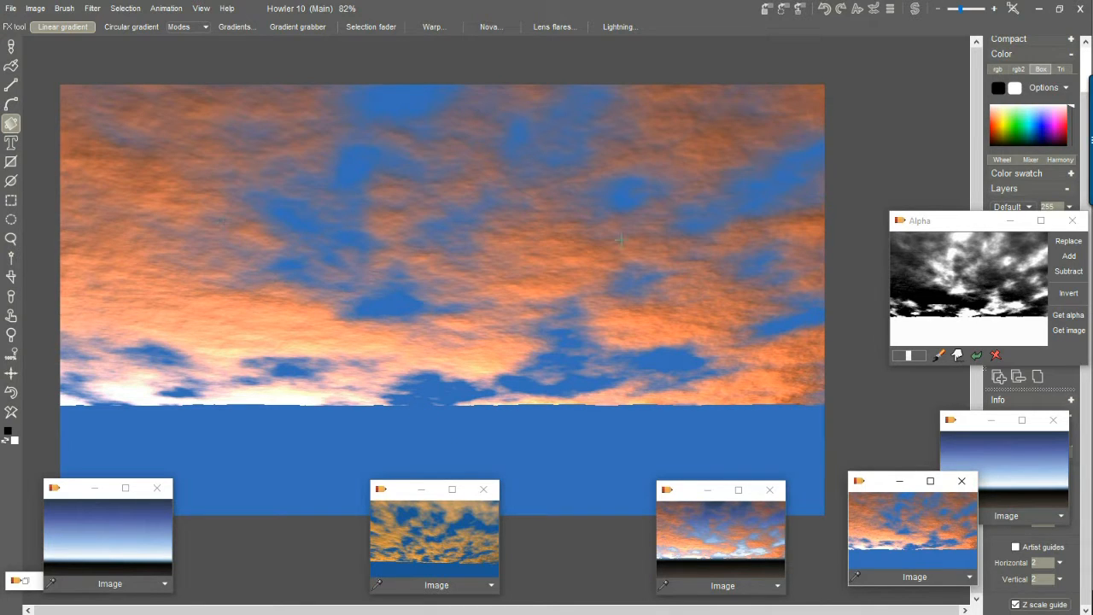
# Load the stored golden clouds onto the main canvas and try a lens flare near the horizon's left part
pyautogui.click(436, 545)
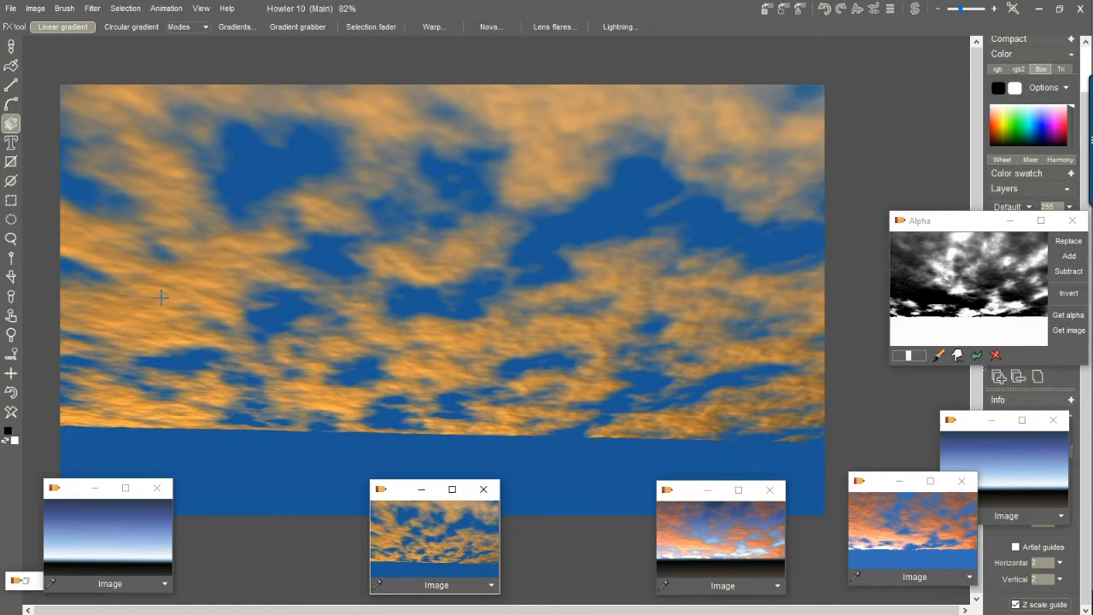
pyautogui.click(17, 130)
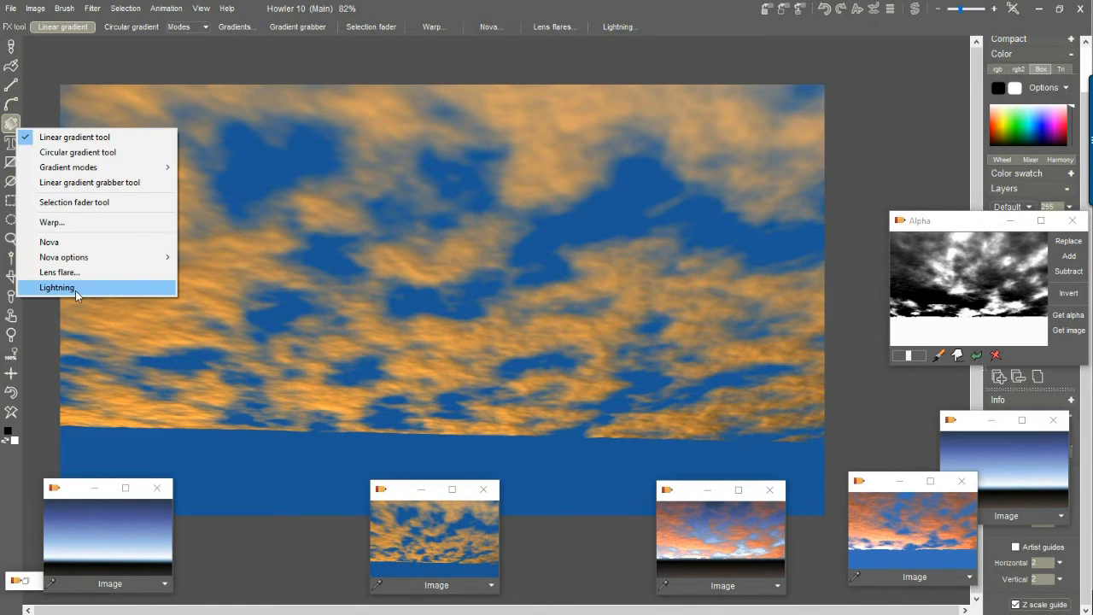
pyautogui.click(58, 271)
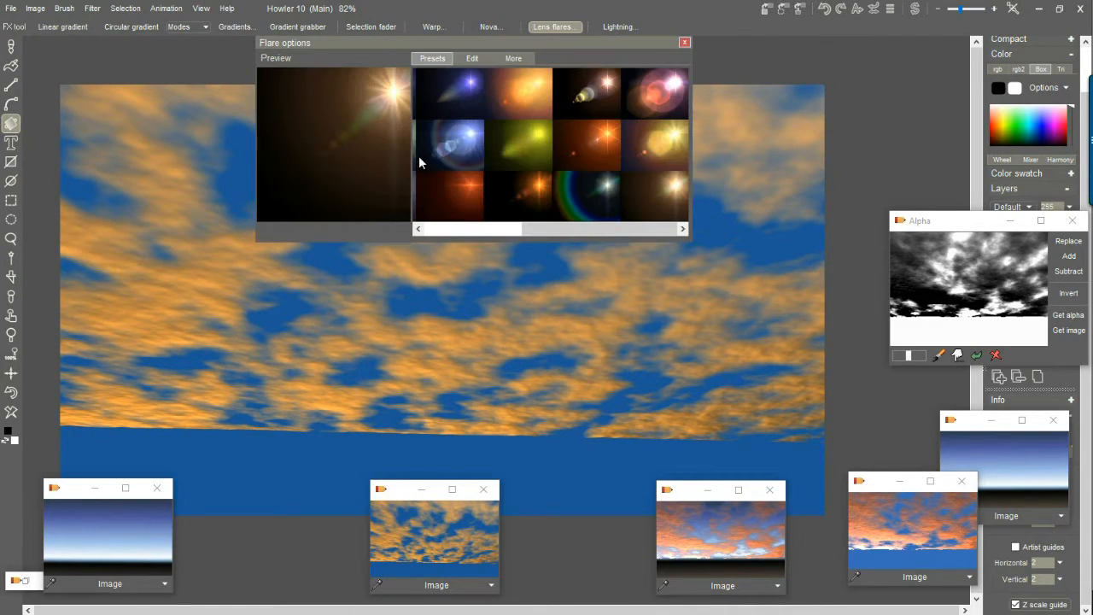
pyautogui.moveTo(272, 422); pyautogui.dragTo(236, 449)
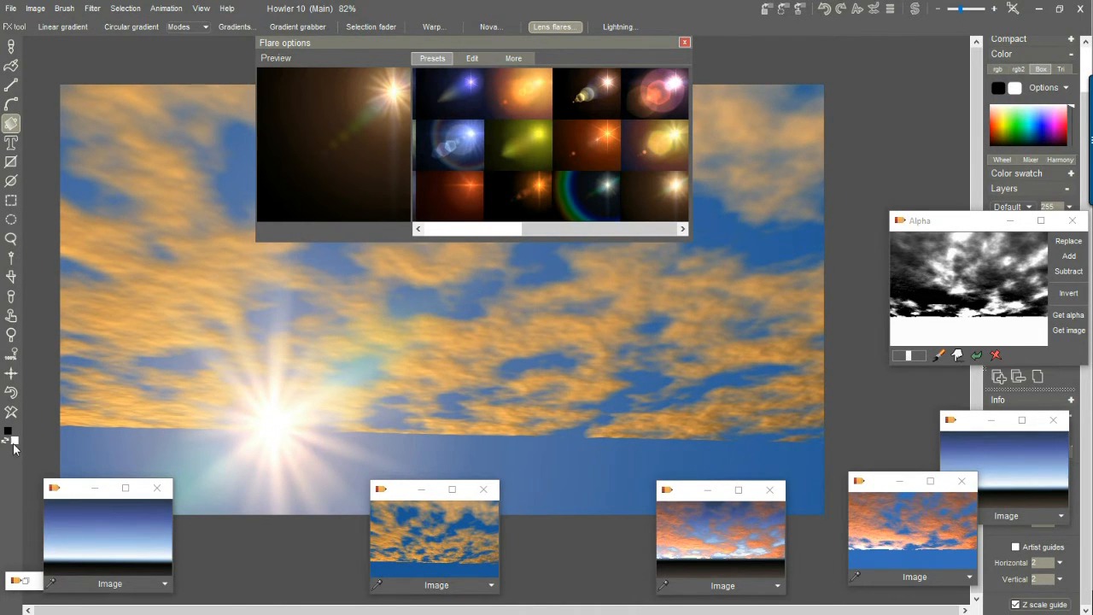
pyautogui.click(12, 393)
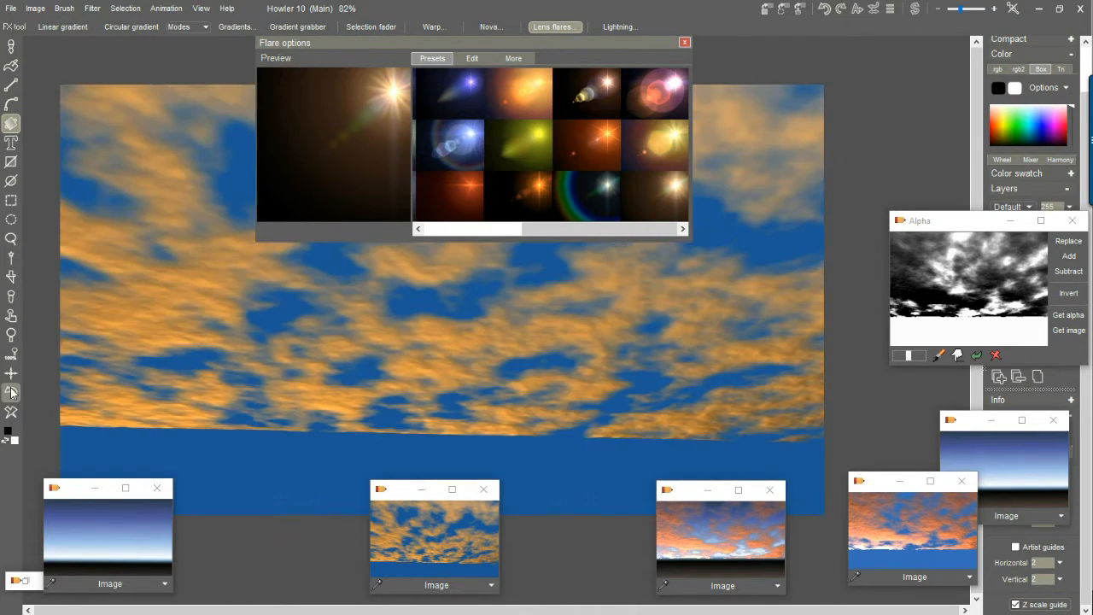
pyautogui.click(684, 41)
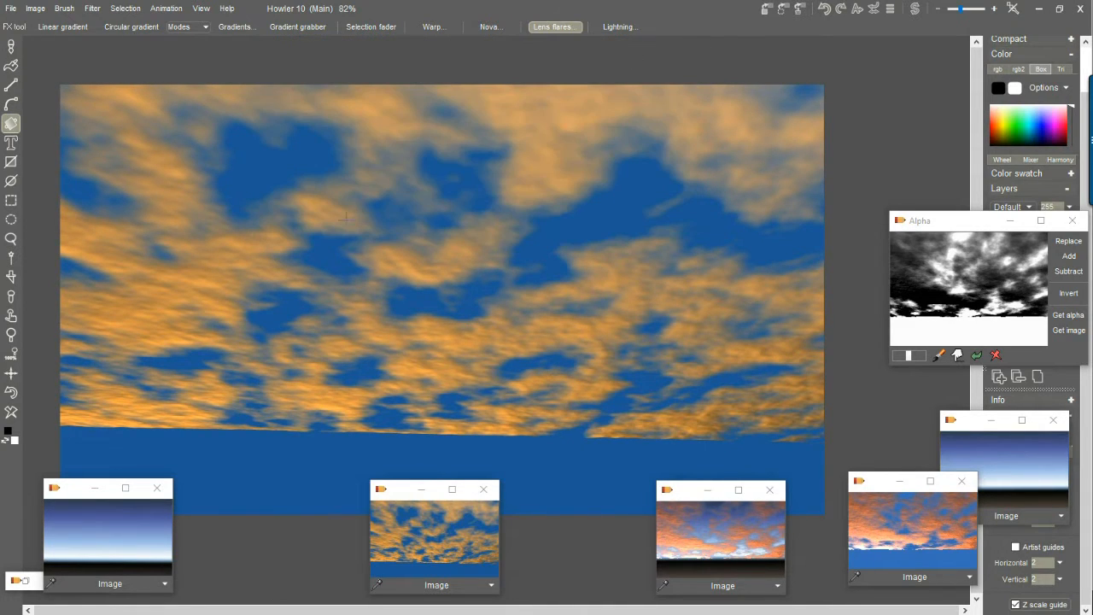
# Compare the stored gradient sky with the golden clouds by loading them alternately onto the main canvas
pyautogui.click(108, 524)
pyautogui.click(440, 533)
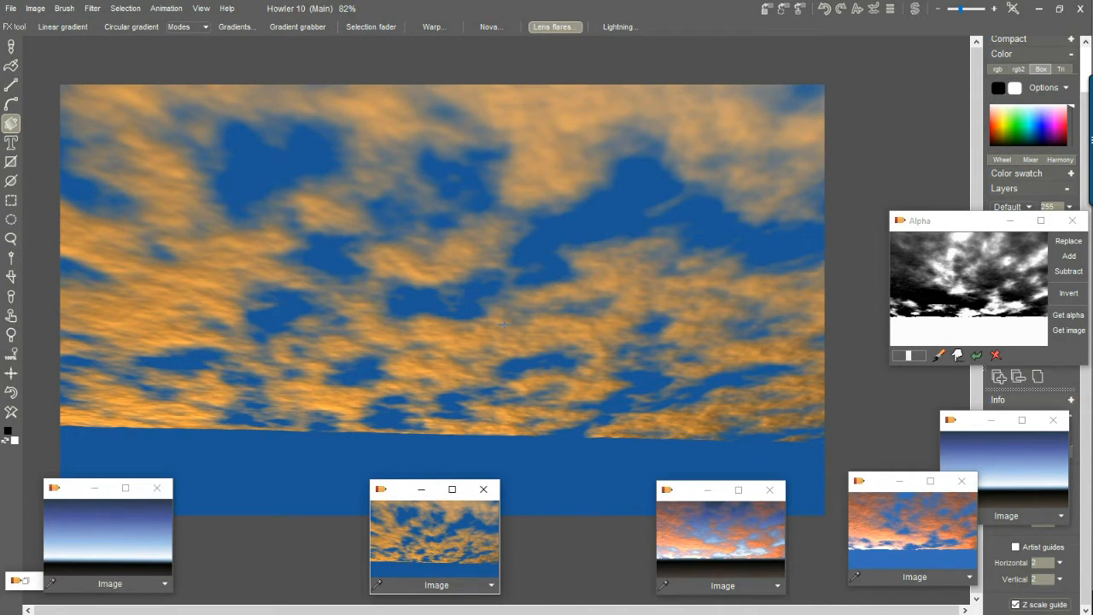
pyautogui.click(99, 533)
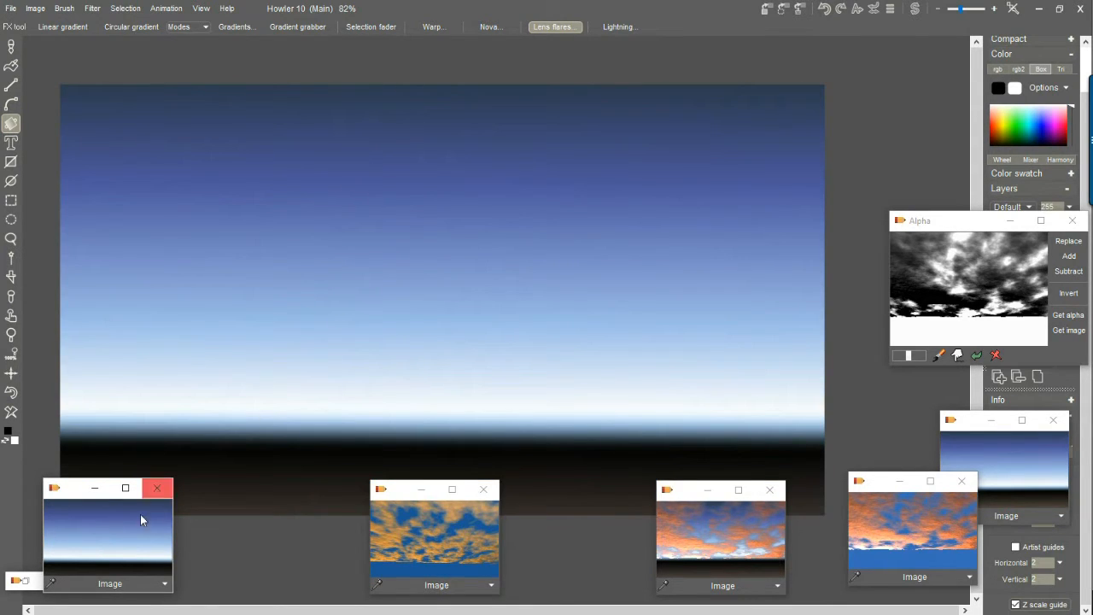
pyautogui.click(451, 538)
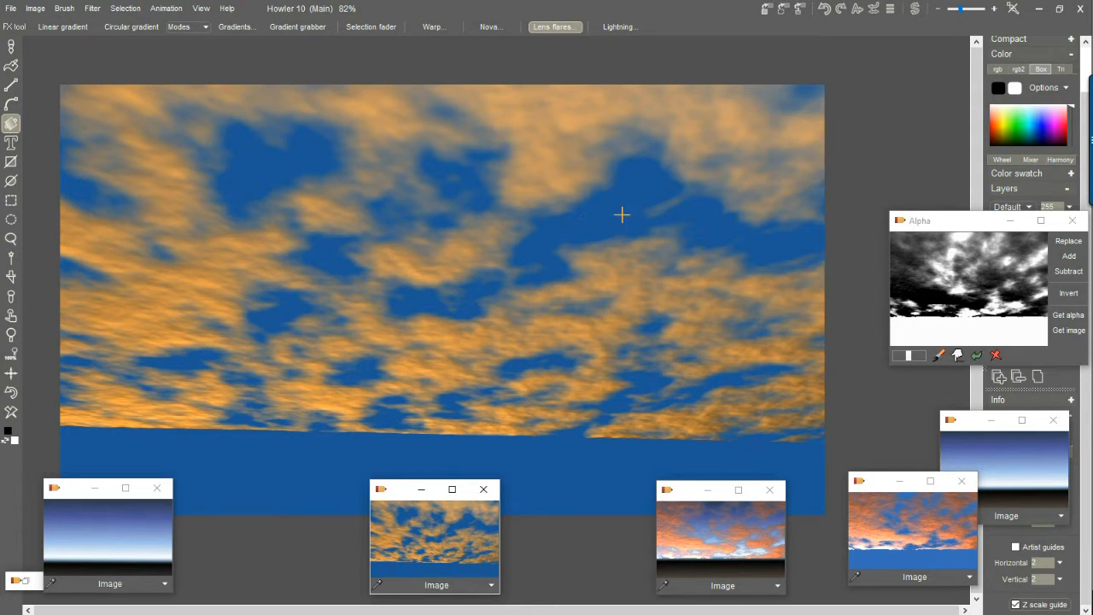
pyautogui.click(124, 515)
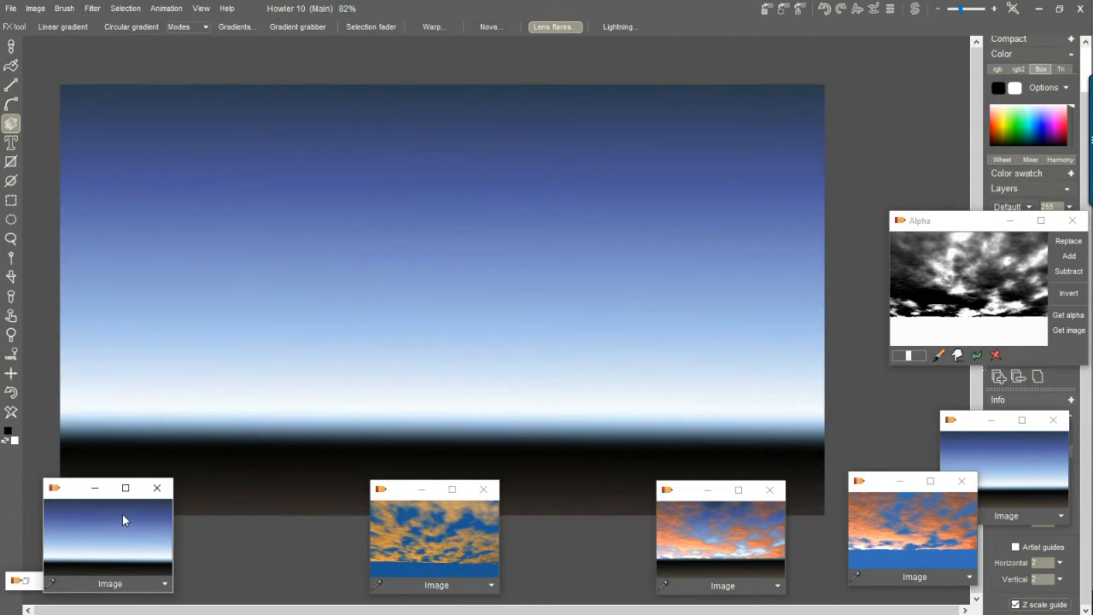
pyautogui.click(456, 530)
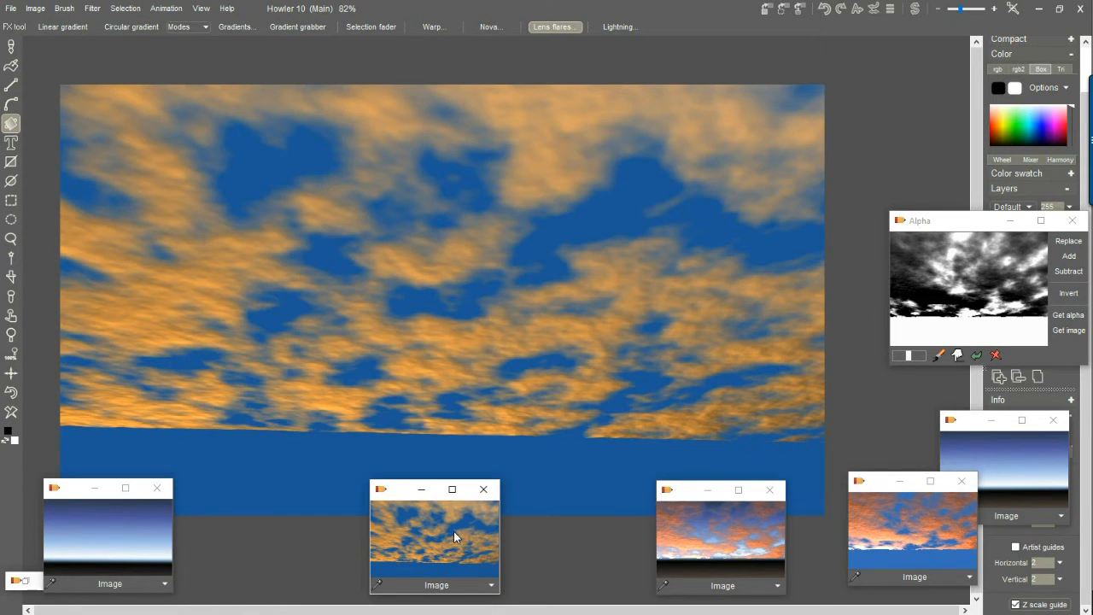
pyautogui.click(106, 530)
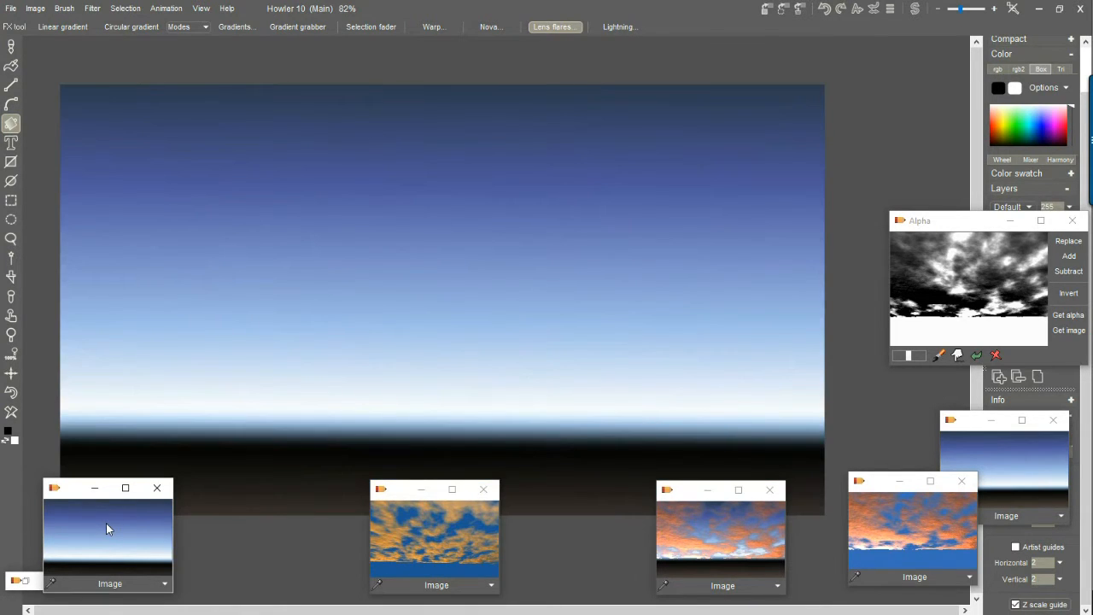
# Load the stored gradient sky into the swap buffer and the golden clouds into the main buffer
pyautogui.click(915, 10)
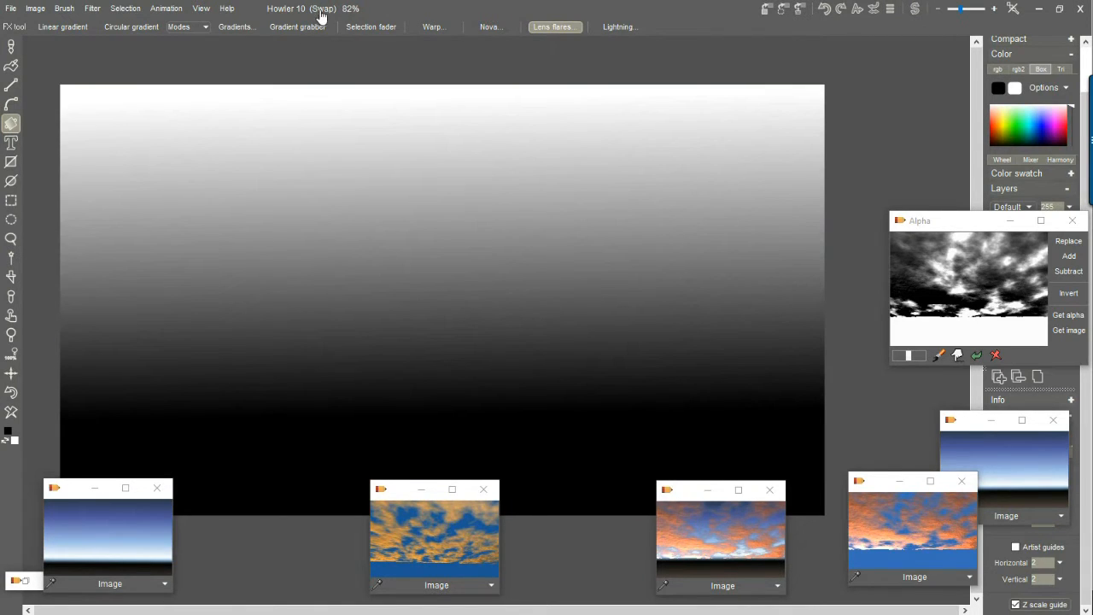
pyautogui.click(100, 534)
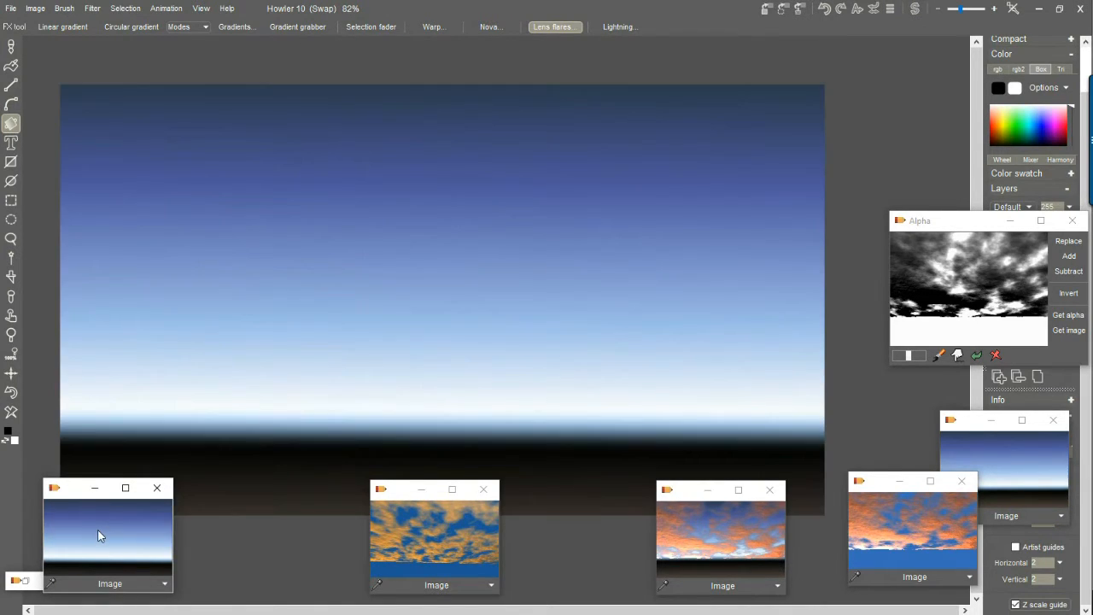
pyautogui.click(914, 10)
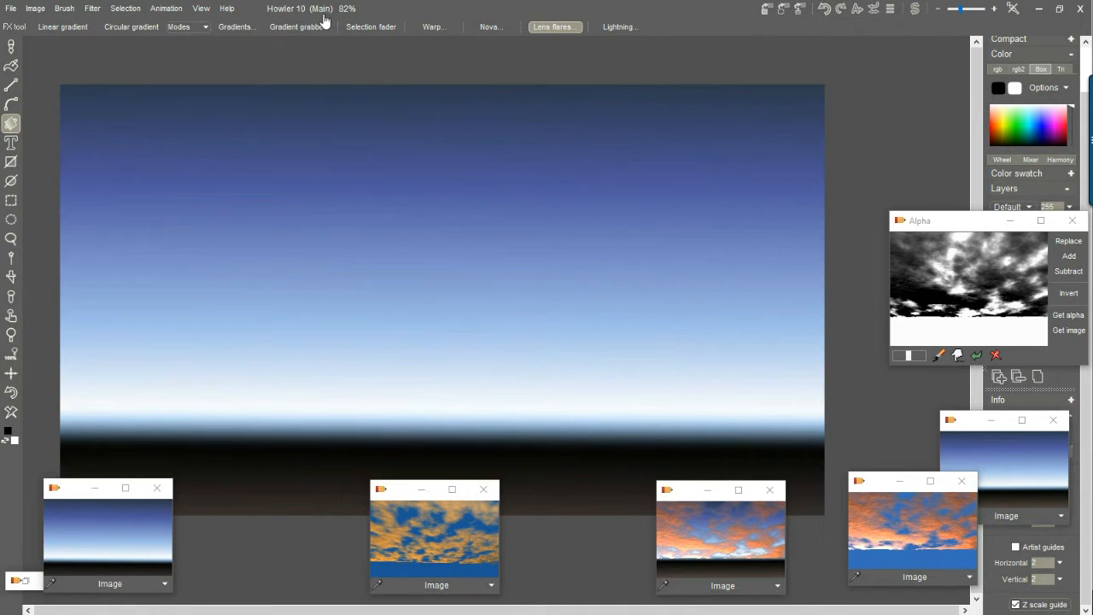
pyautogui.click(439, 523)
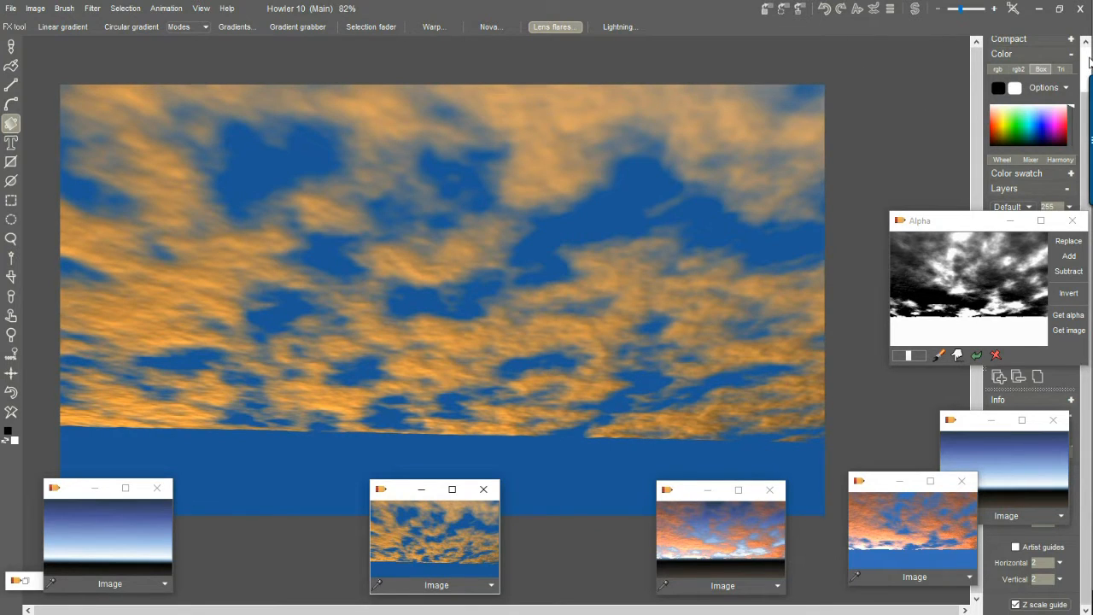
# Toggle swap mixing on and off to preview the golden clouds blended with the gradient sky
pyautogui.scroll(2, 1083, 128)
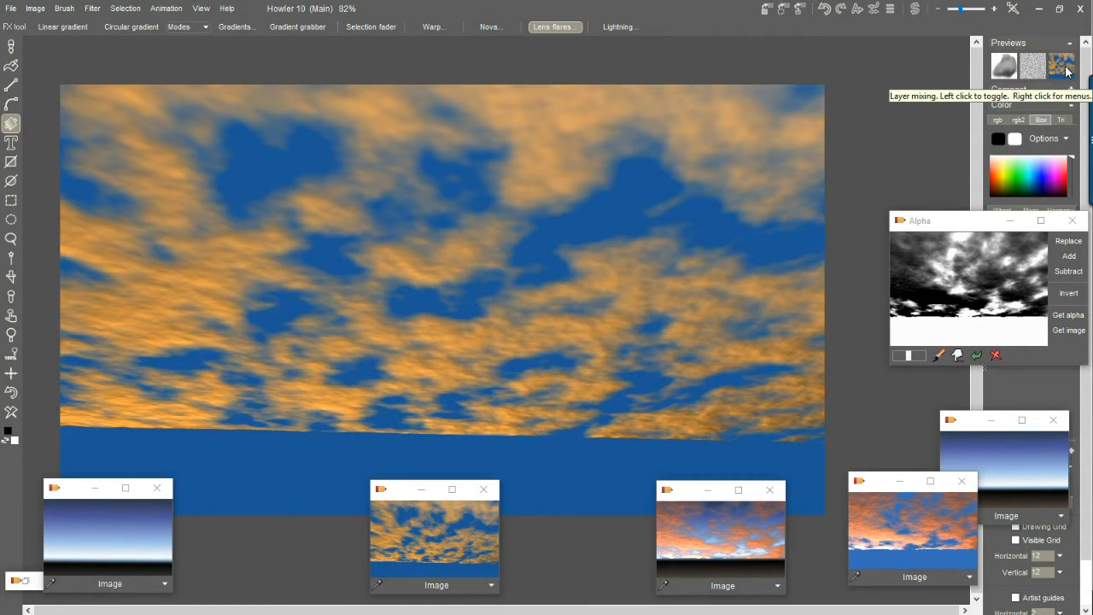
pyautogui.click(1066, 71)
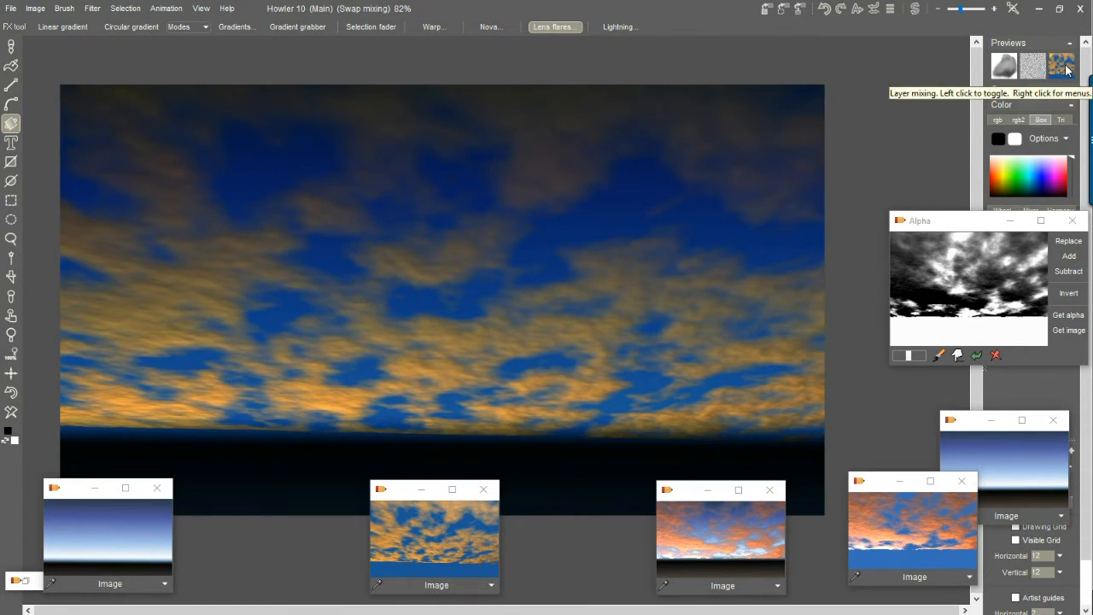
pyautogui.click(1066, 71)
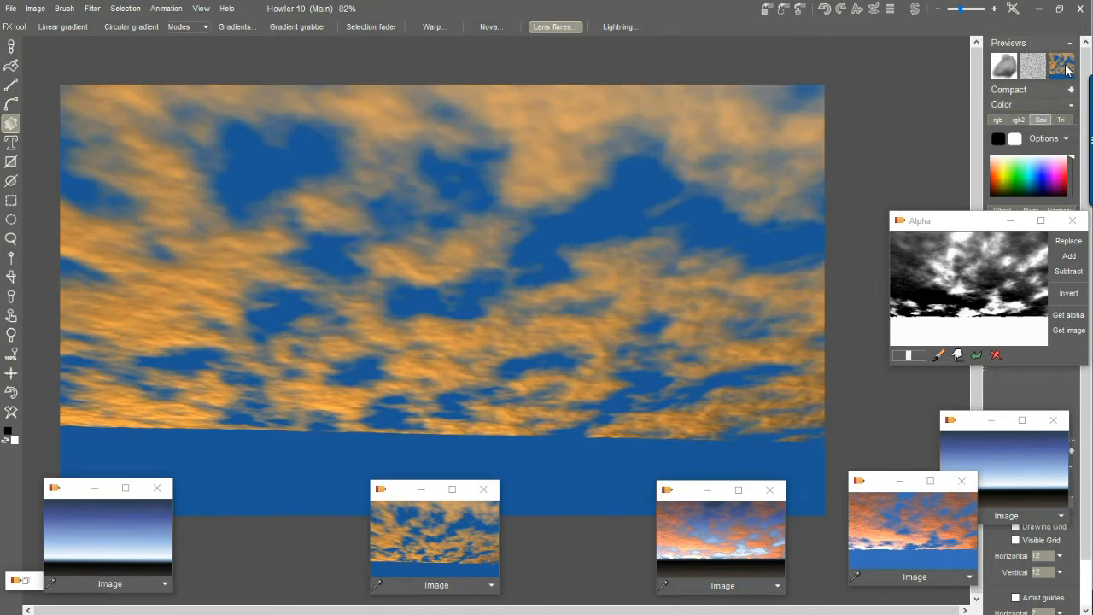
pyautogui.click(1066, 70)
pyautogui.click(1066, 71)
pyautogui.click(1064, 69)
# Set the current layer's mode to Bluescreen to preview the keyed clouds, and turn swap mixing back off
pyautogui.rightClick(1062, 67)
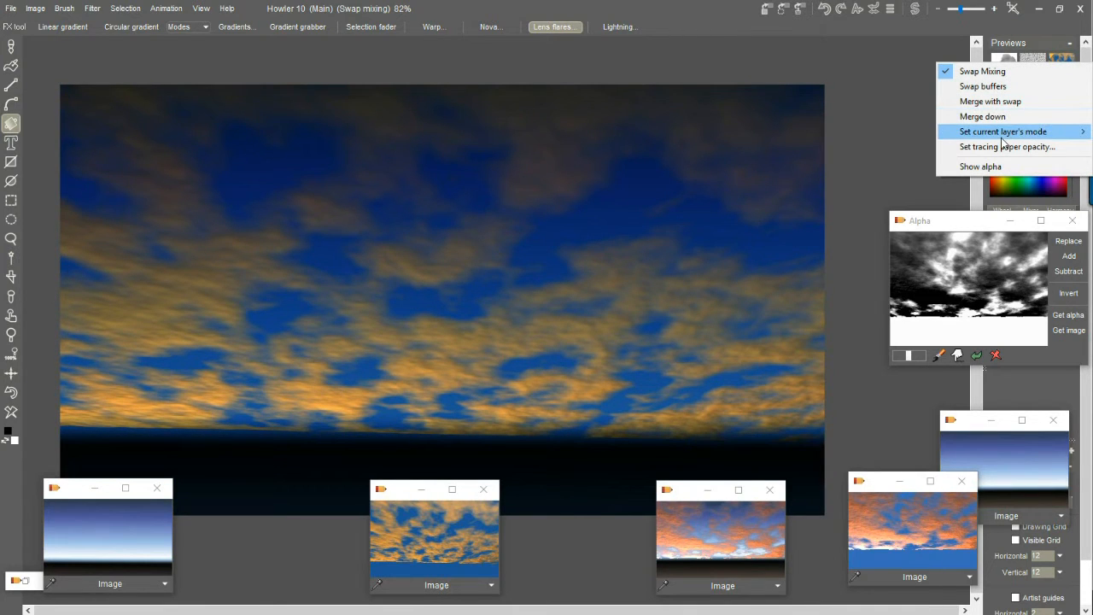
pyautogui.moveTo(1006, 137)
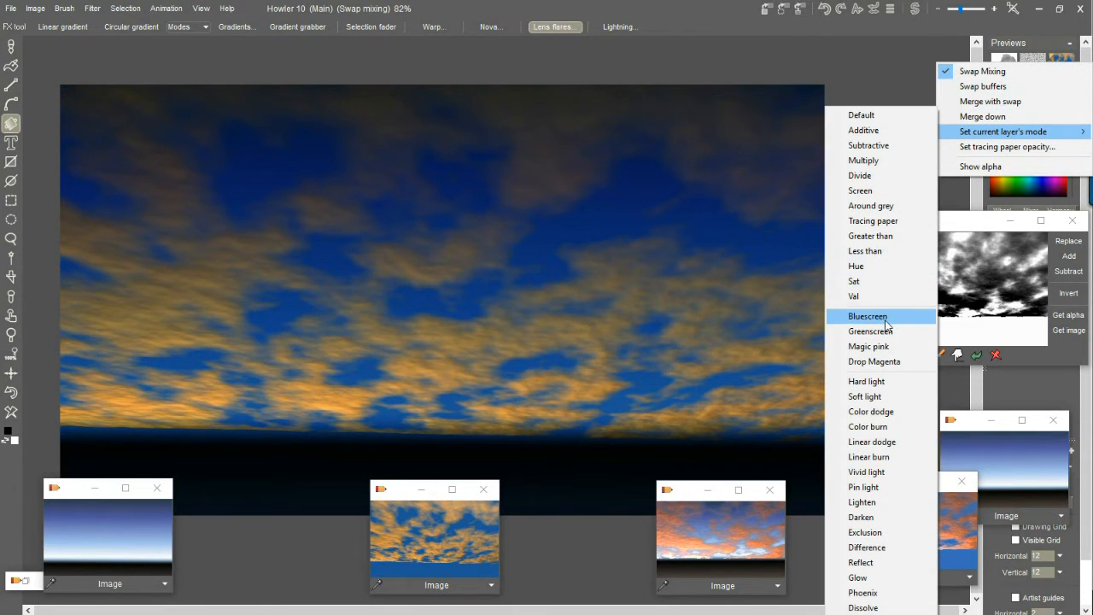
pyautogui.click(880, 316)
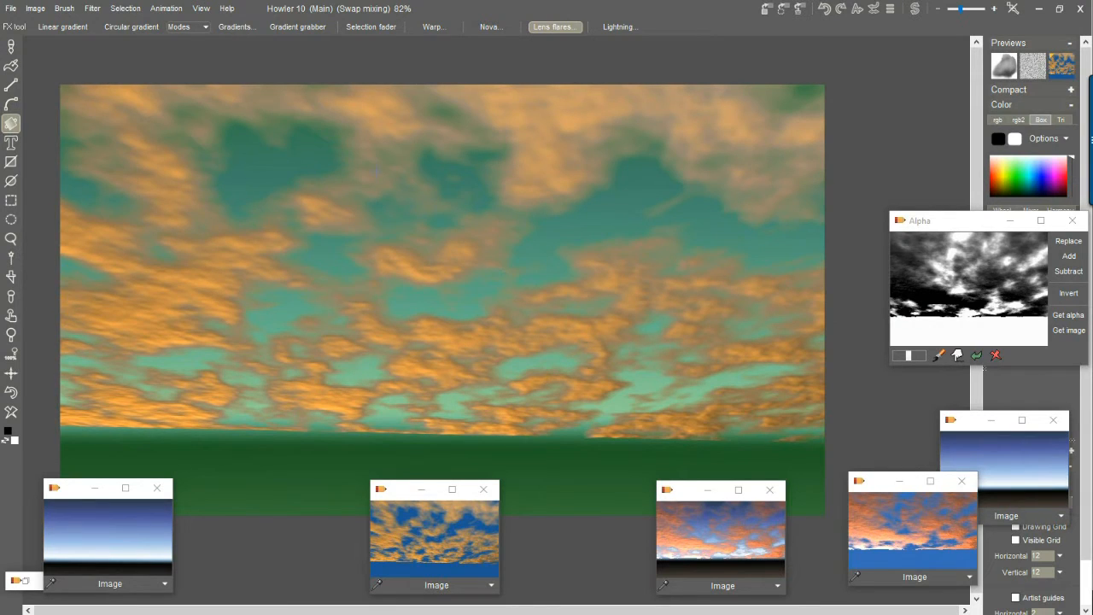
pyautogui.click(1062, 66)
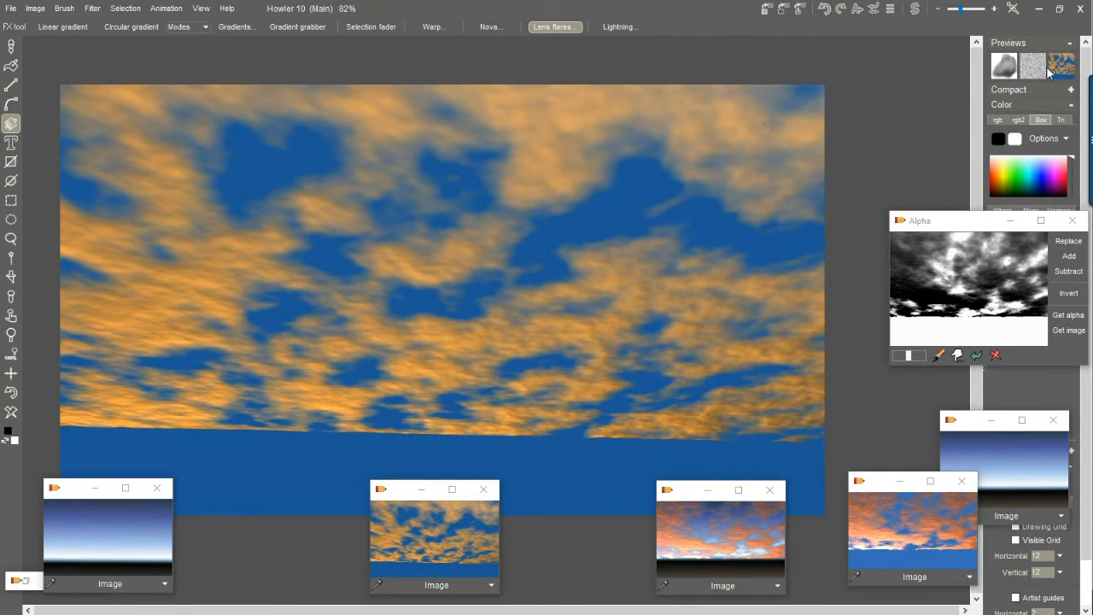
# Composite the golden clouds over the swap sky with Blue screen, hiding the matte and slightly raising Blue removal
pyautogui.click(92, 8)
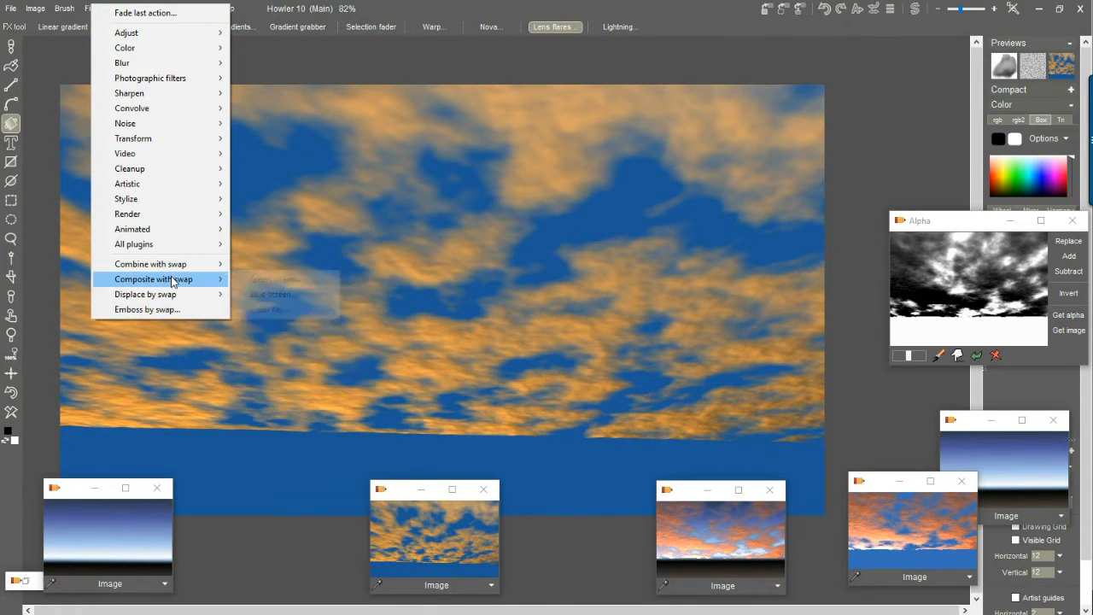
pyautogui.moveTo(174, 282)
pyautogui.click(266, 294)
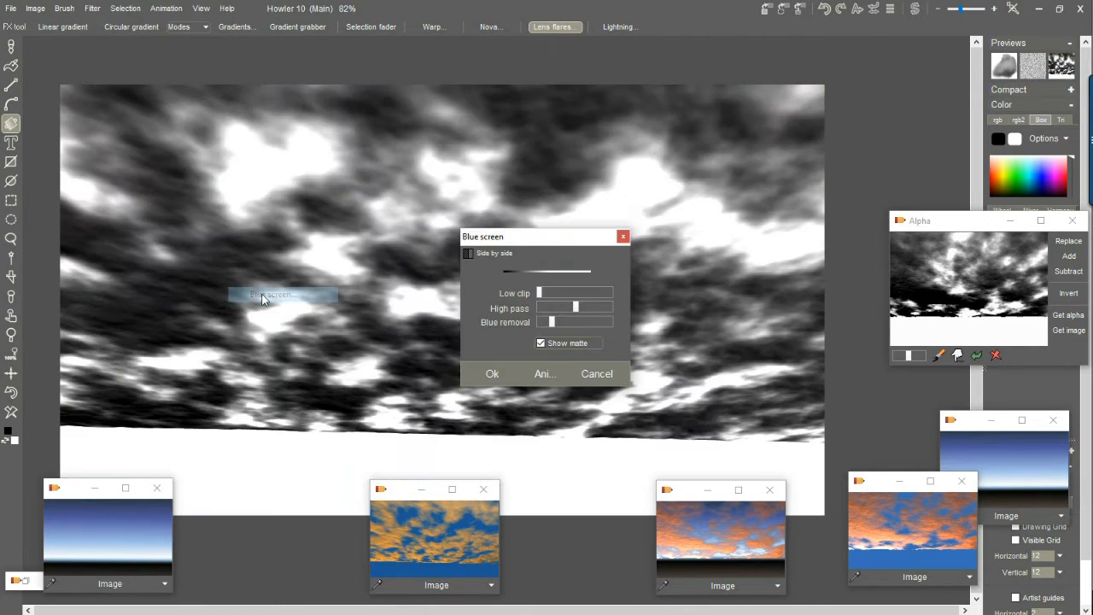
pyautogui.click(541, 344)
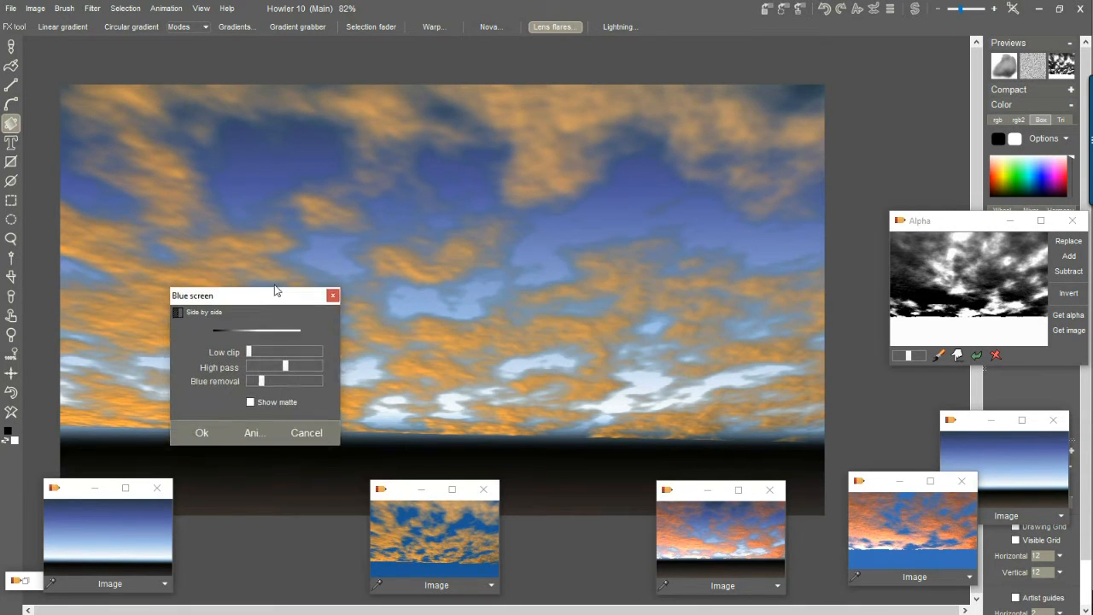
pyautogui.moveTo(253, 309); pyautogui.dragTo(299, 267)
pyautogui.moveTo(291, 322); pyautogui.dragTo(312, 350)
pyautogui.click(291, 369)
pyautogui.click(290, 370)
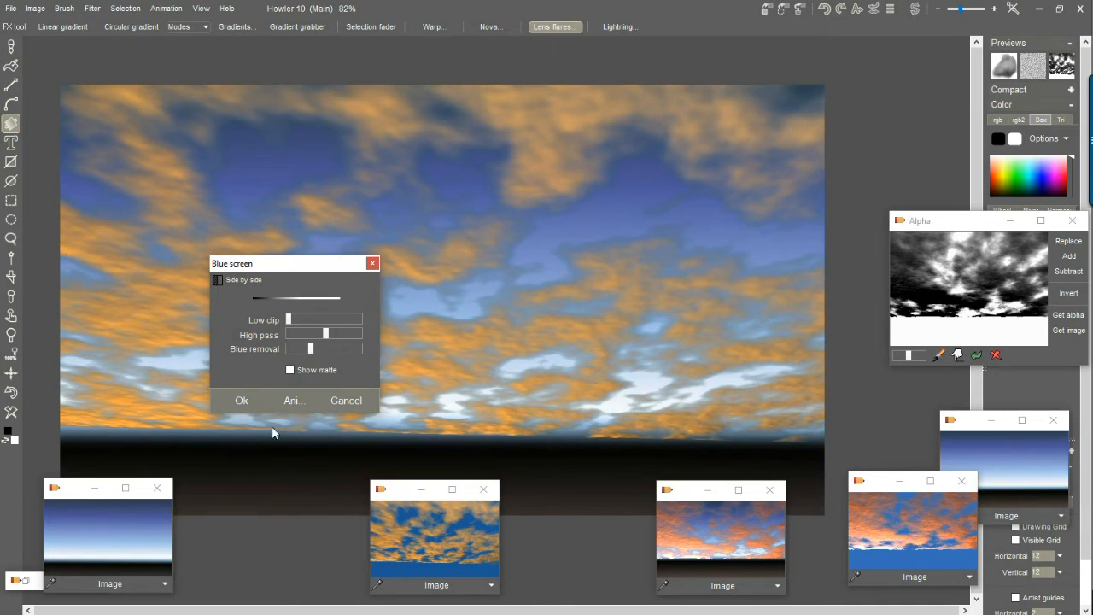
pyautogui.click(243, 401)
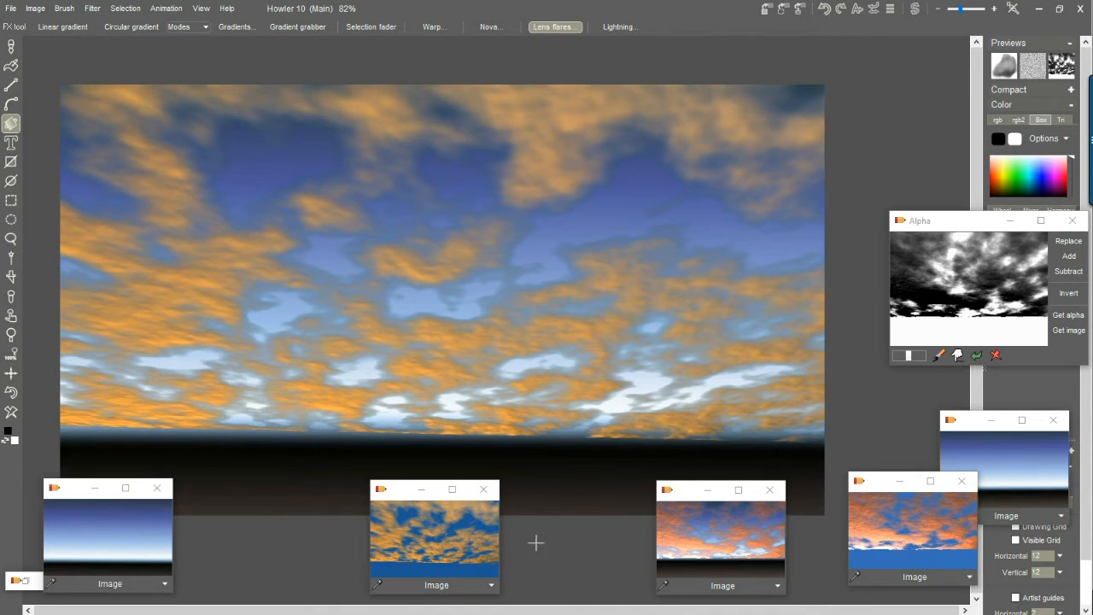
# Reload the golden clouds and apply Blue screen with Show matte on, High pass slightly higher and Blue removal slightly lower
pyautogui.click(444, 536)
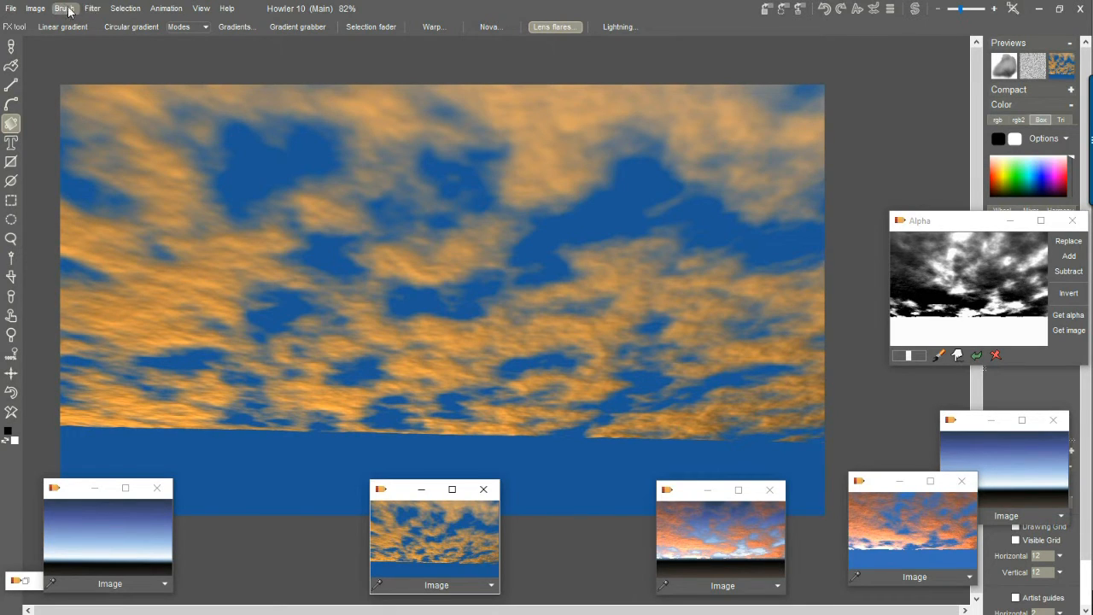
pyautogui.click(94, 9)
pyautogui.moveTo(152, 280)
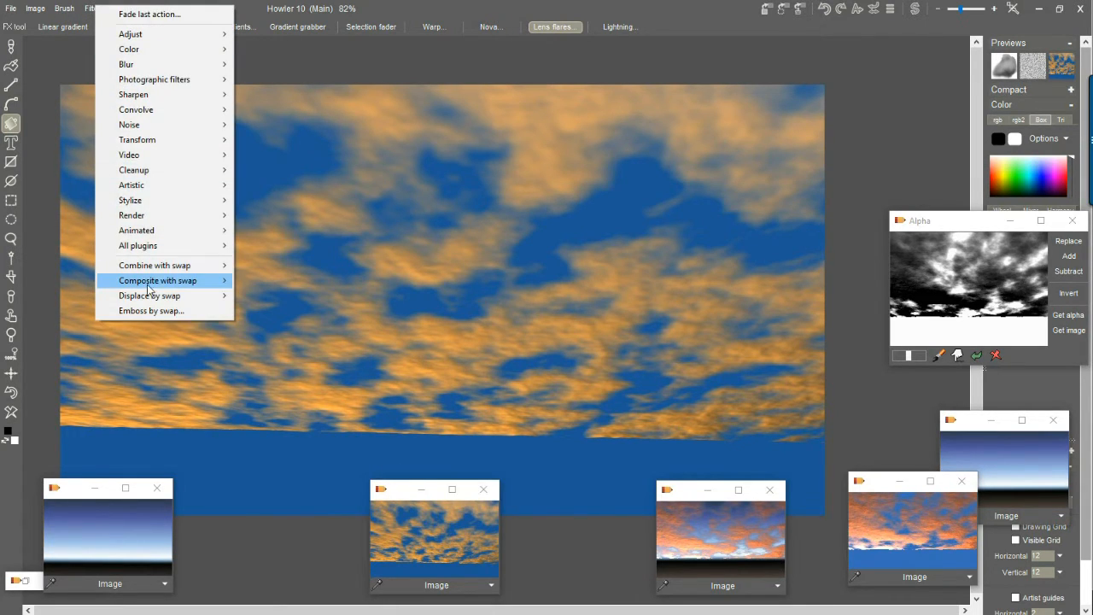
pyautogui.click(279, 296)
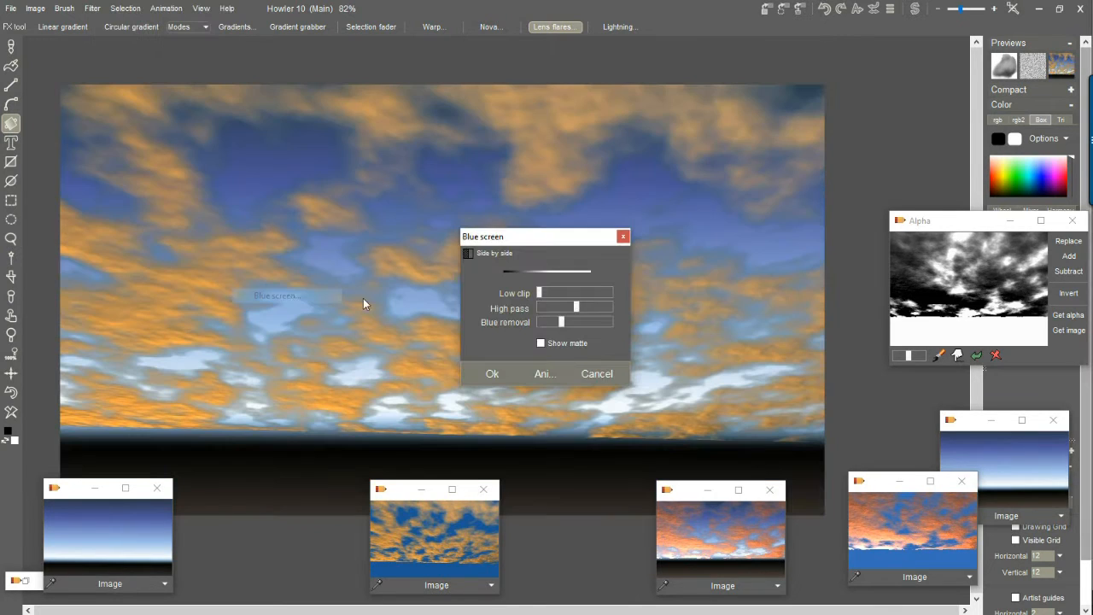
pyautogui.click(540, 343)
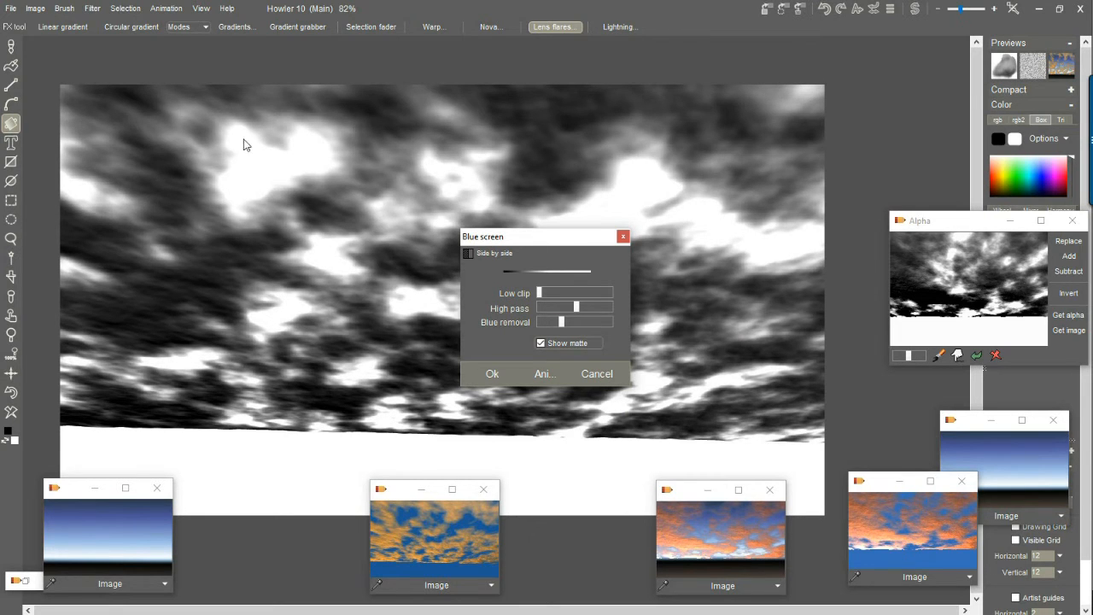
pyautogui.moveTo(548, 295); pyautogui.dragTo(585, 313)
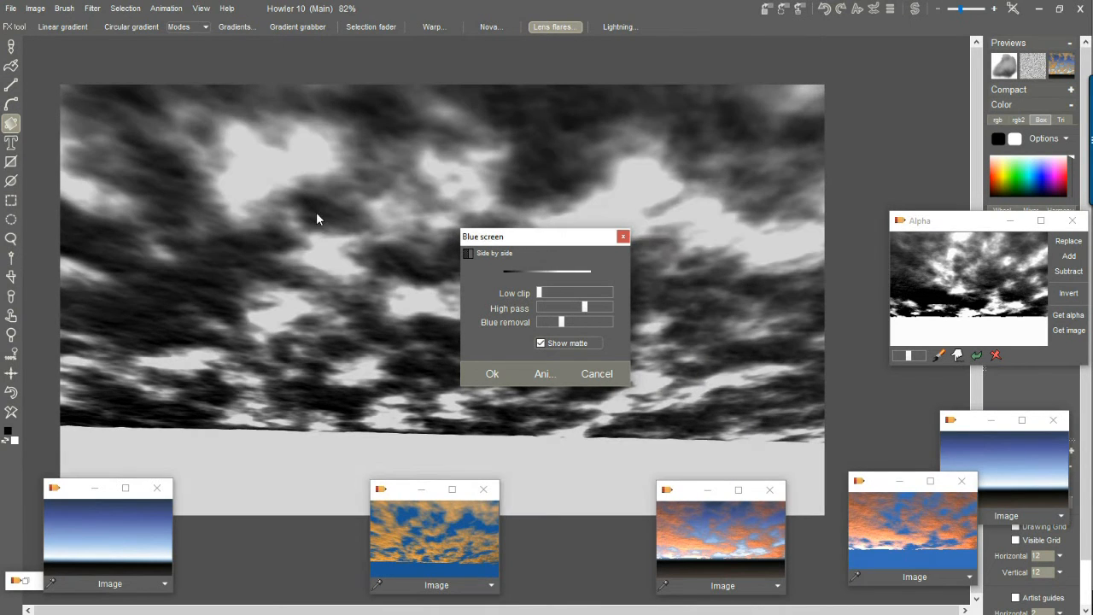
pyautogui.moveTo(586, 311); pyautogui.dragTo(547, 325)
pyautogui.click(550, 346)
pyautogui.click(559, 341)
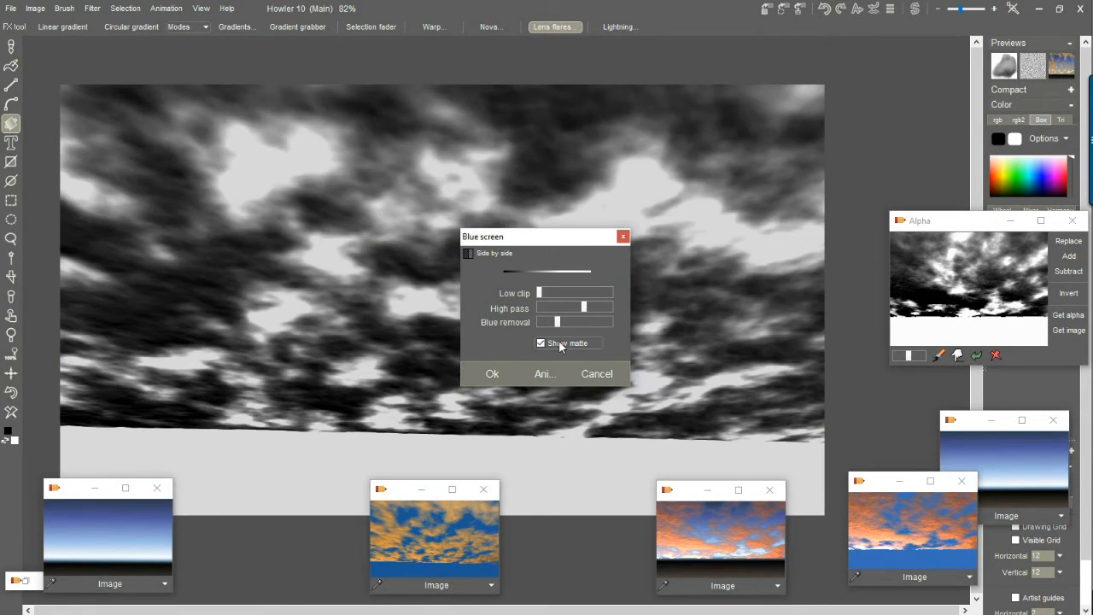
pyautogui.click(491, 375)
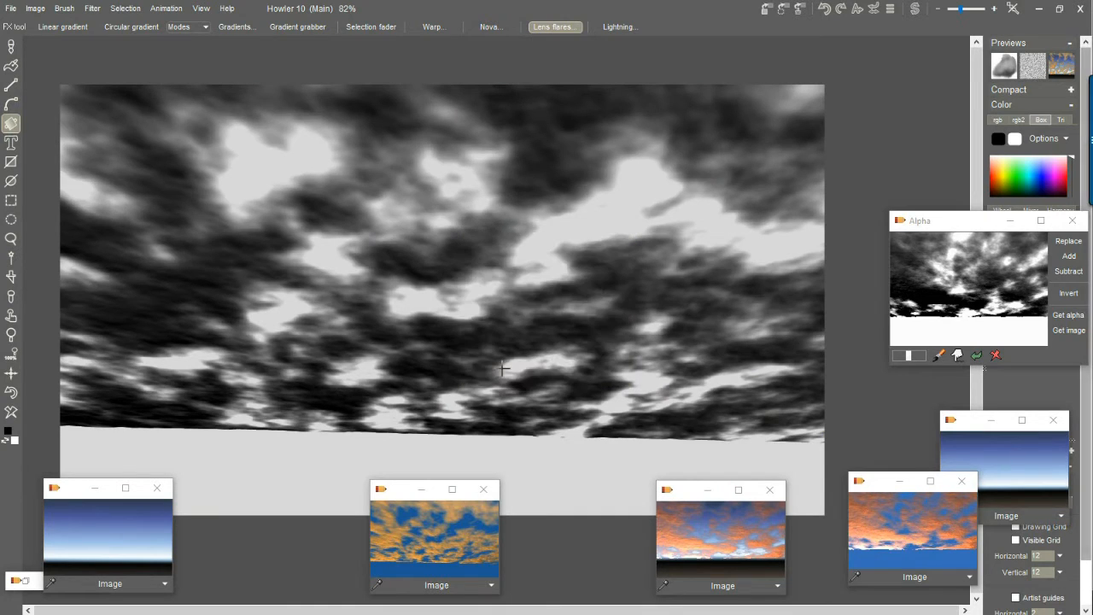
# Store a copy of the black-and-white cloud matte image and arrange the stored image and the Alpha window beside the canvas
pyautogui.click(34, 11)
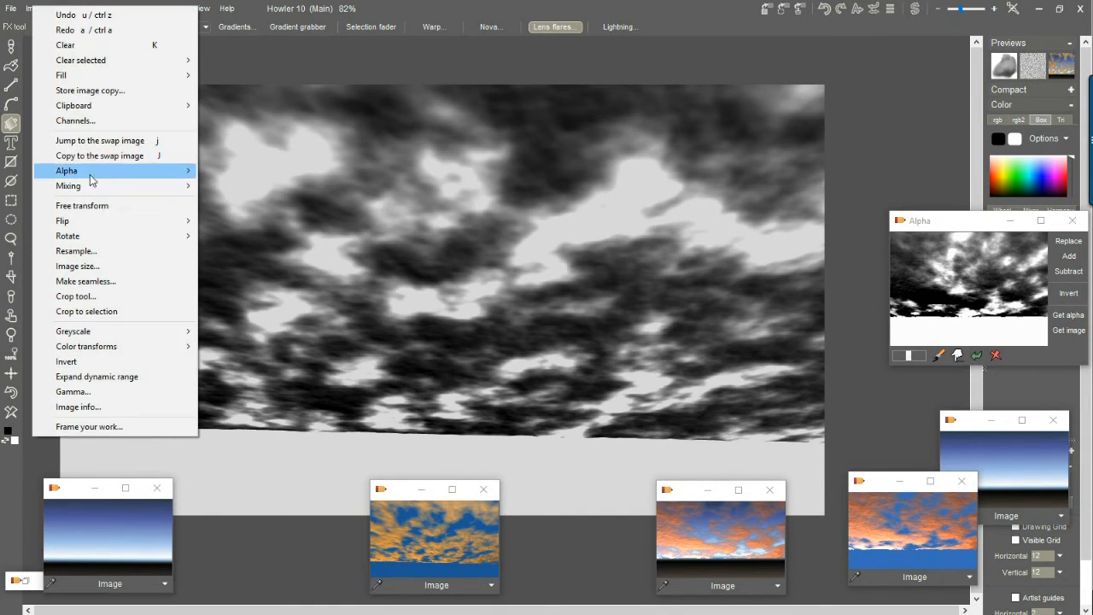
pyautogui.click(90, 91)
pyautogui.moveTo(846, 340); pyautogui.dragTo(897, 79)
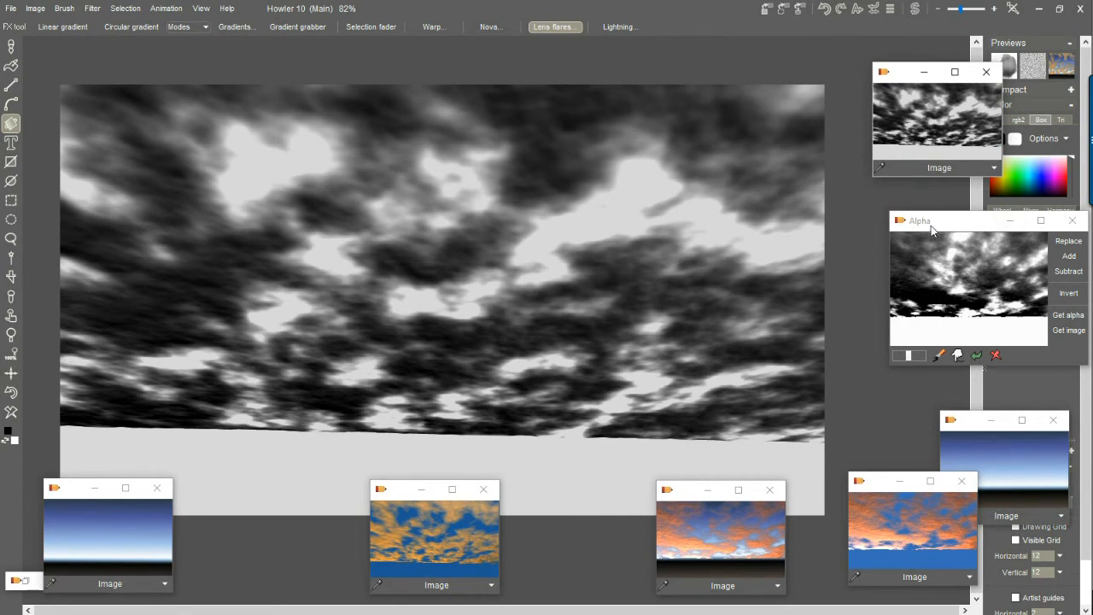
pyautogui.moveTo(937, 227); pyautogui.dragTo(812, 229)
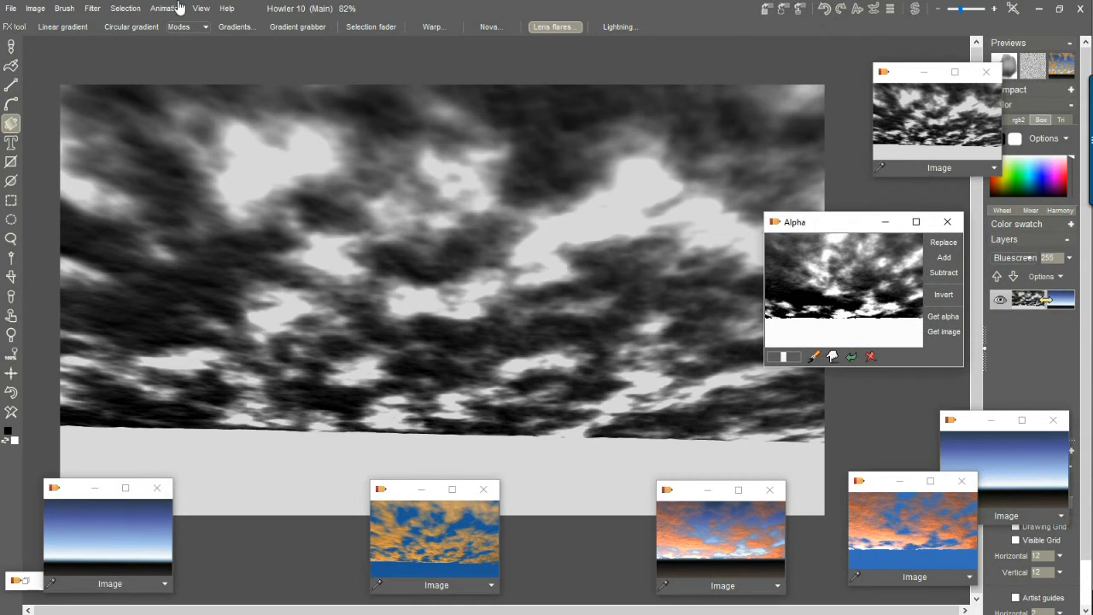
# Store the selection in a new Alpha window, minimise the previous Alpha window, and move the new one clear of the work area
pyautogui.click(125, 8)
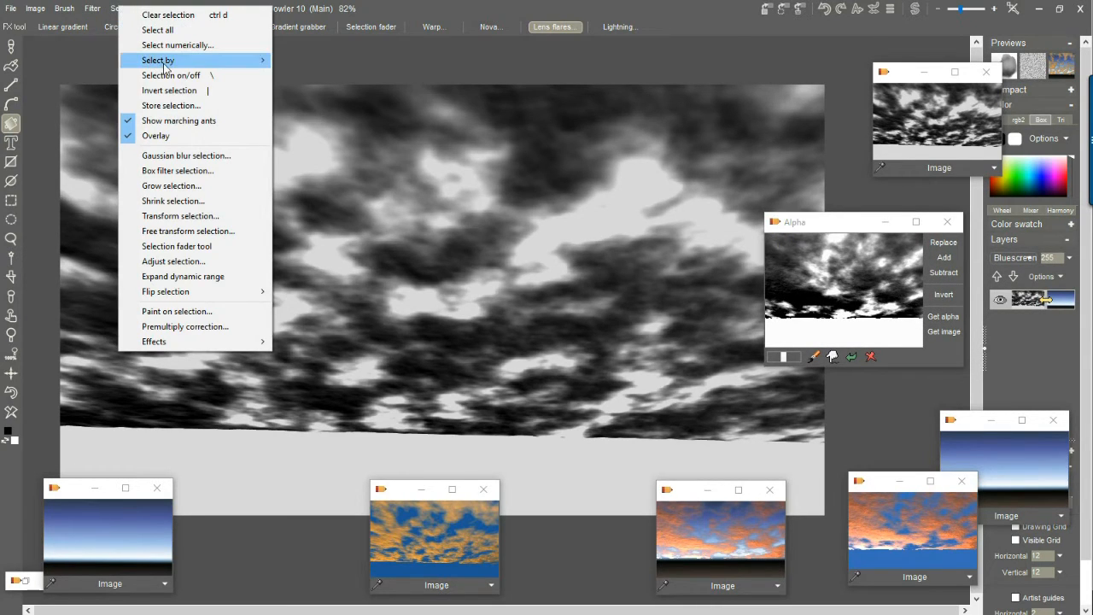
pyautogui.click(201, 106)
pyautogui.moveTo(857, 369); pyautogui.dragTo(524, 131)
pyautogui.click(885, 222)
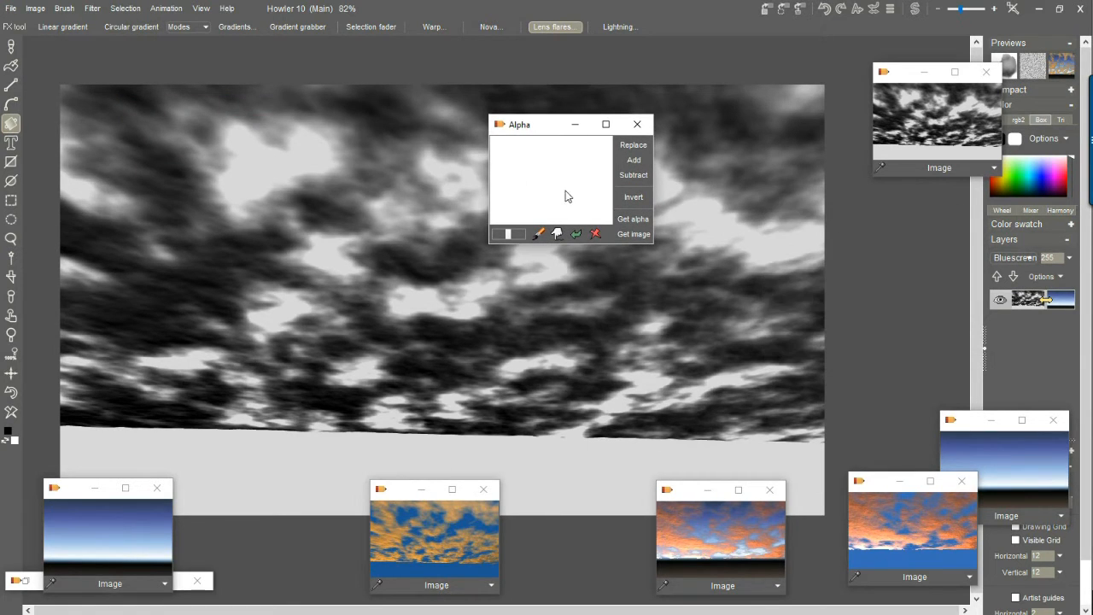
pyautogui.moveTo(513, 126); pyautogui.dragTo(808, 147)
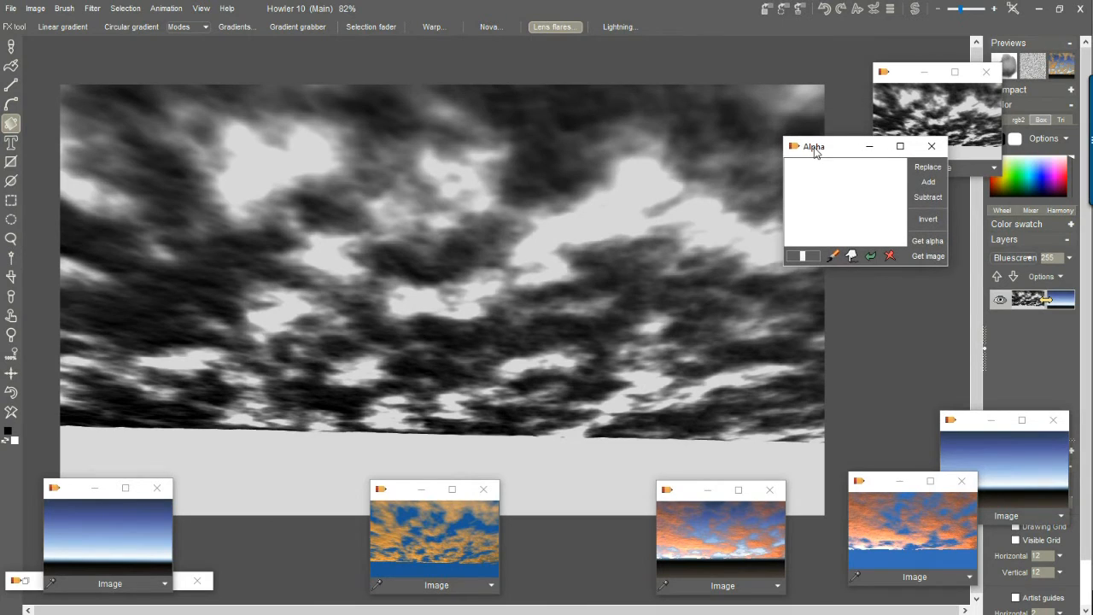
pyautogui.moveTo(798, 151); pyautogui.dragTo(348, 68)
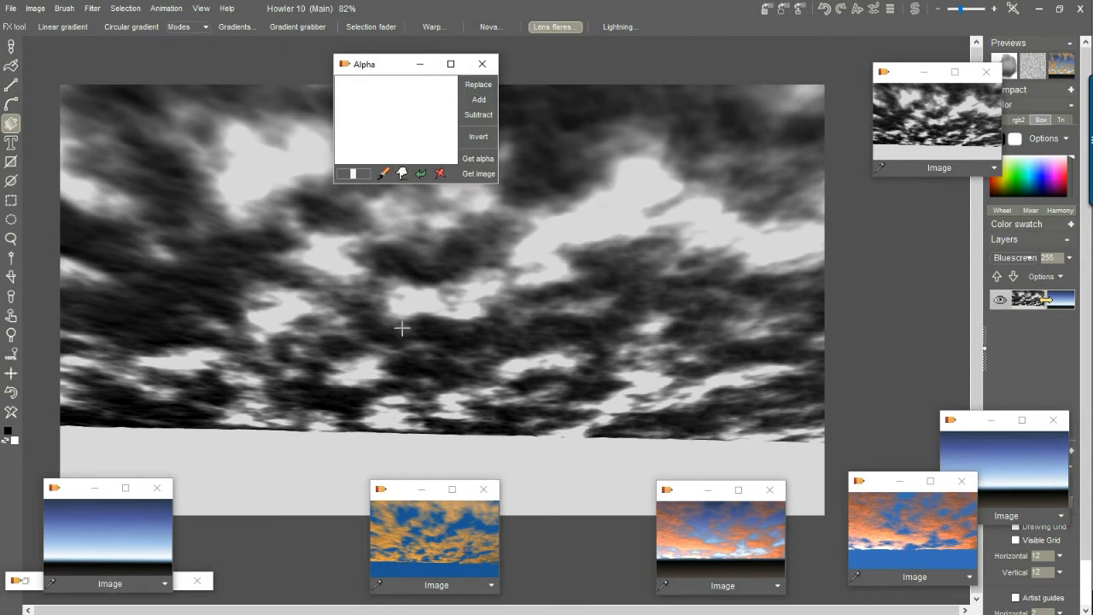
# Load the matte image into the new Alpha window and add it to the current selection
pyautogui.click(475, 176)
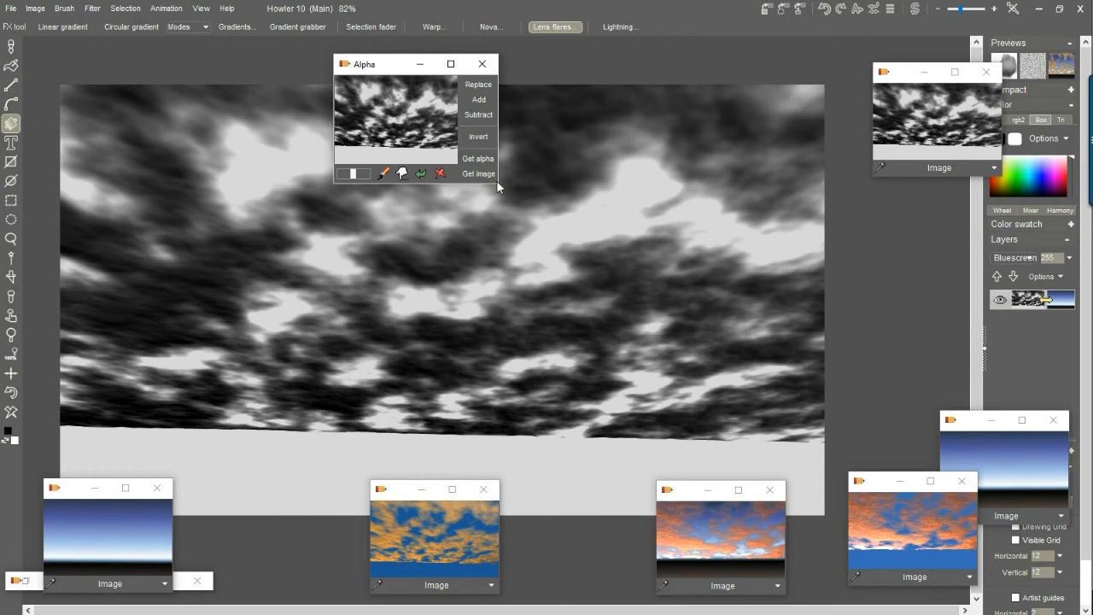
pyautogui.moveTo(497, 181); pyautogui.dragTo(512, 199)
pyautogui.moveTo(387, 75); pyautogui.dragTo(206, 84)
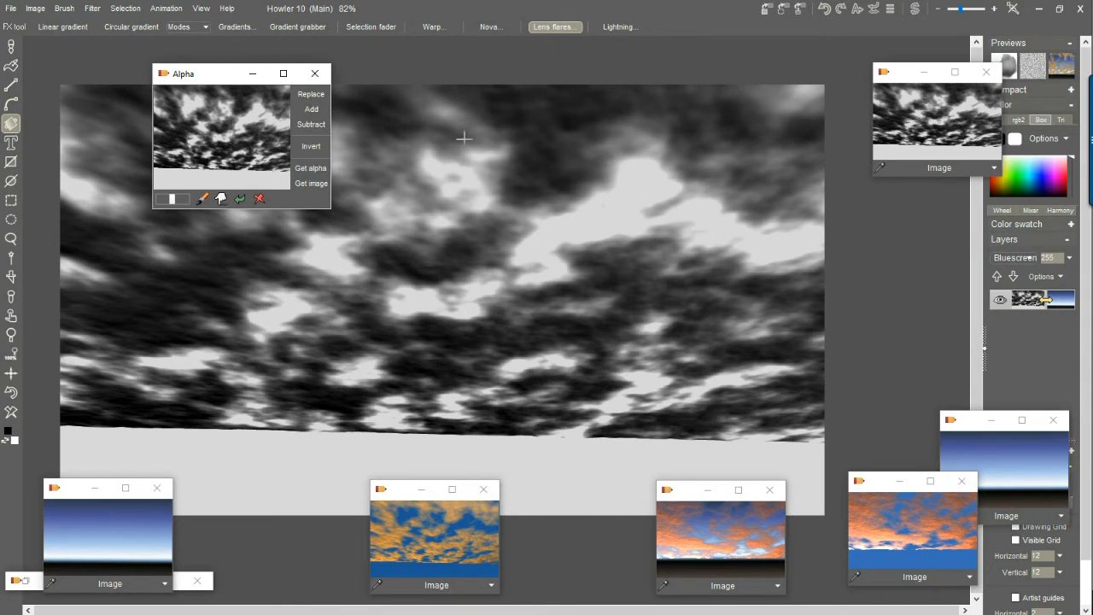
pyautogui.click(313, 110)
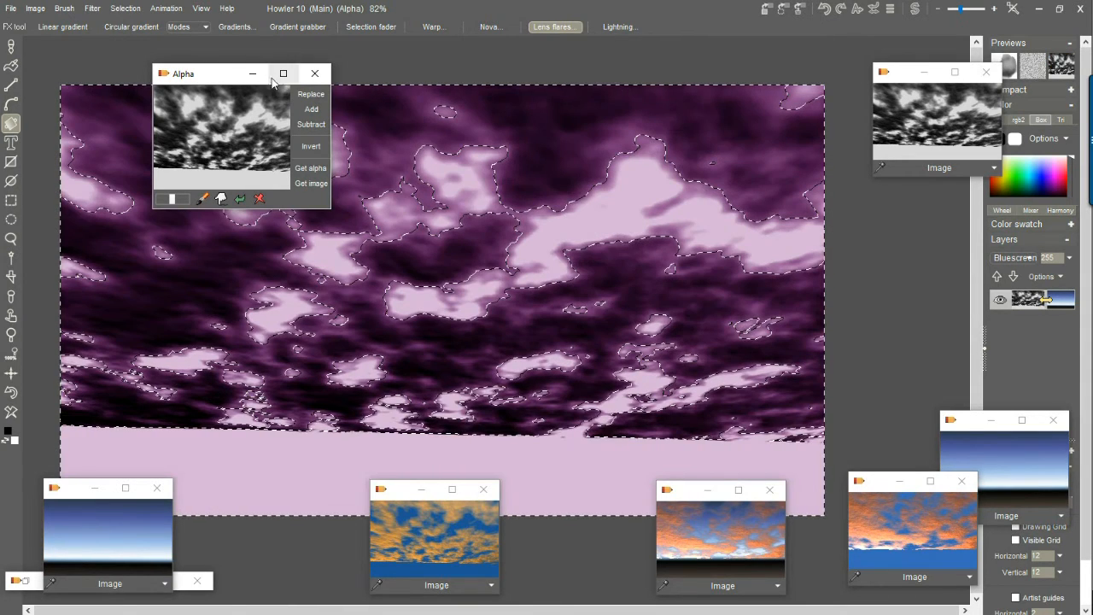
pyautogui.moveTo(206, 78); pyautogui.dragTo(918, 227)
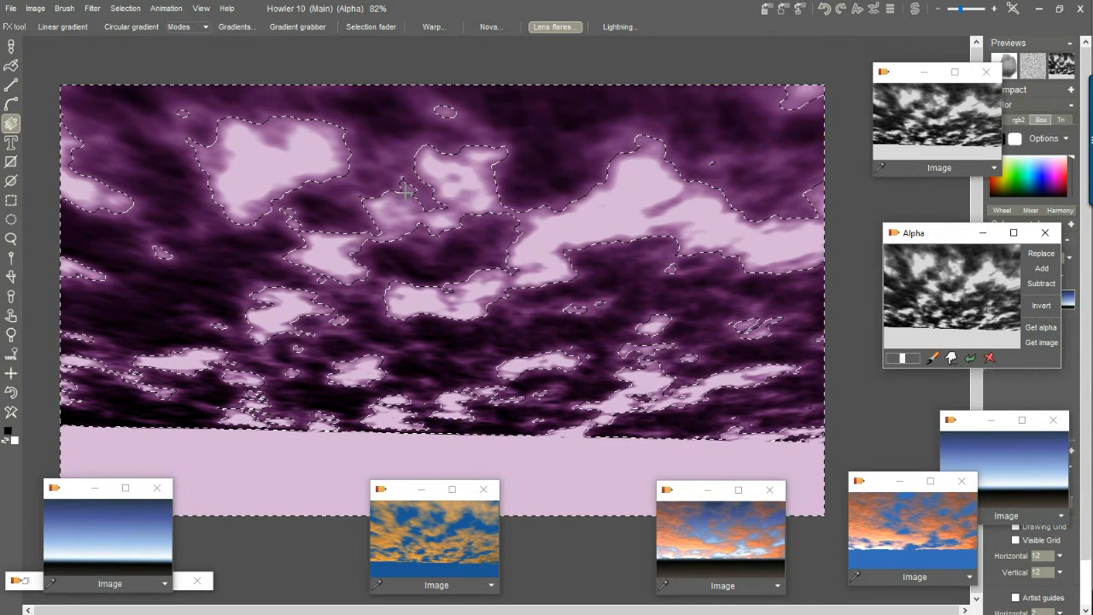
# Adjust the selection with value 133, brightness 123, contrast 54 and gamma 92
pyautogui.click(126, 9)
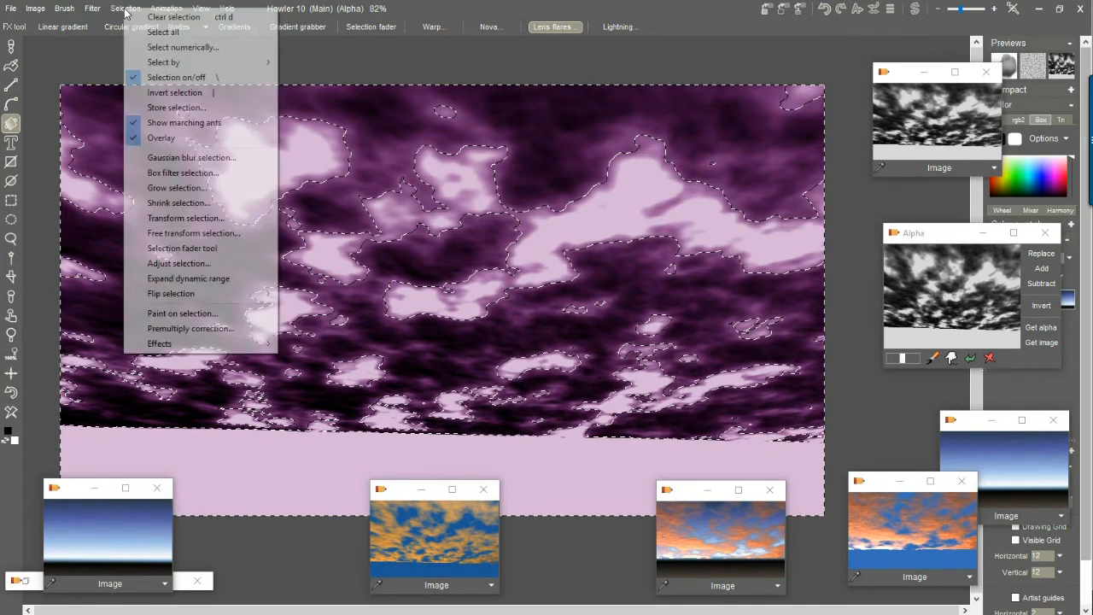
pyautogui.click(199, 270)
pyautogui.moveTo(557, 285); pyautogui.dragTo(537, 334)
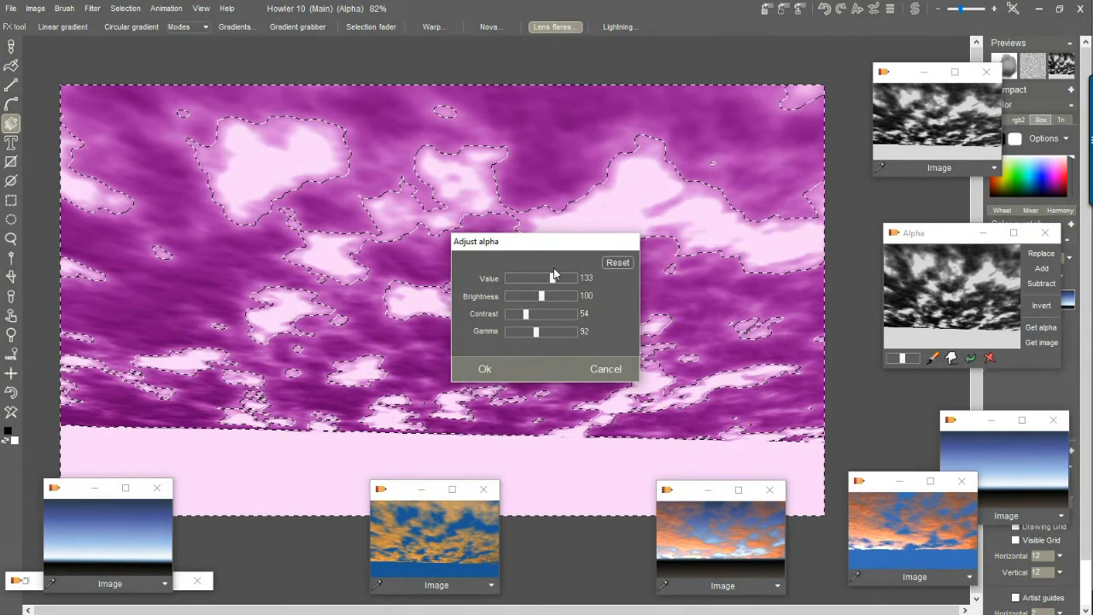
pyautogui.moveTo(546, 296); pyautogui.dragTo(550, 300)
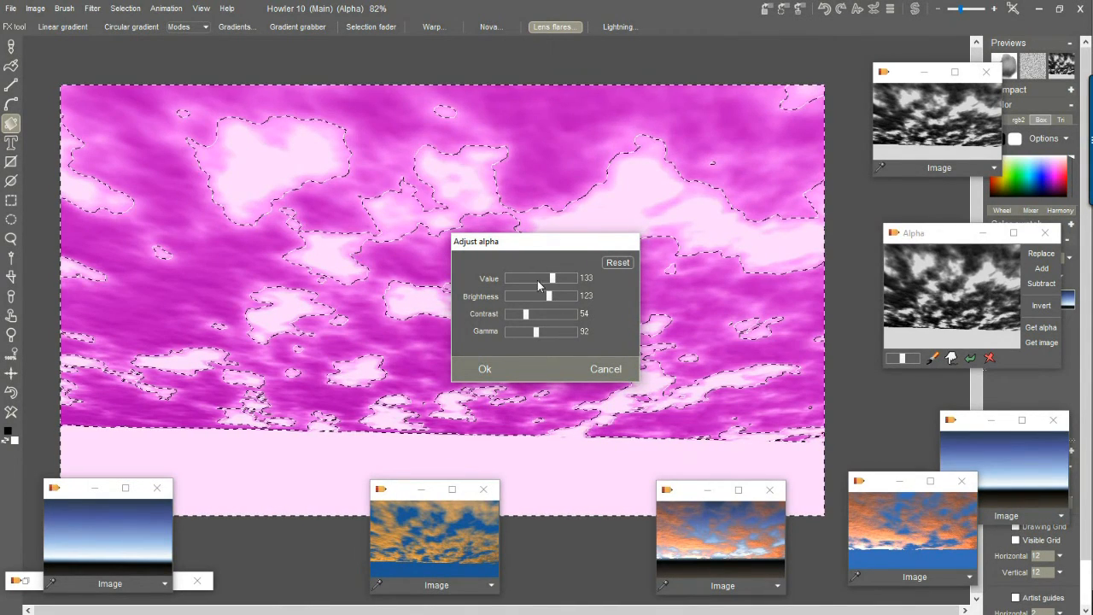
pyautogui.click(485, 368)
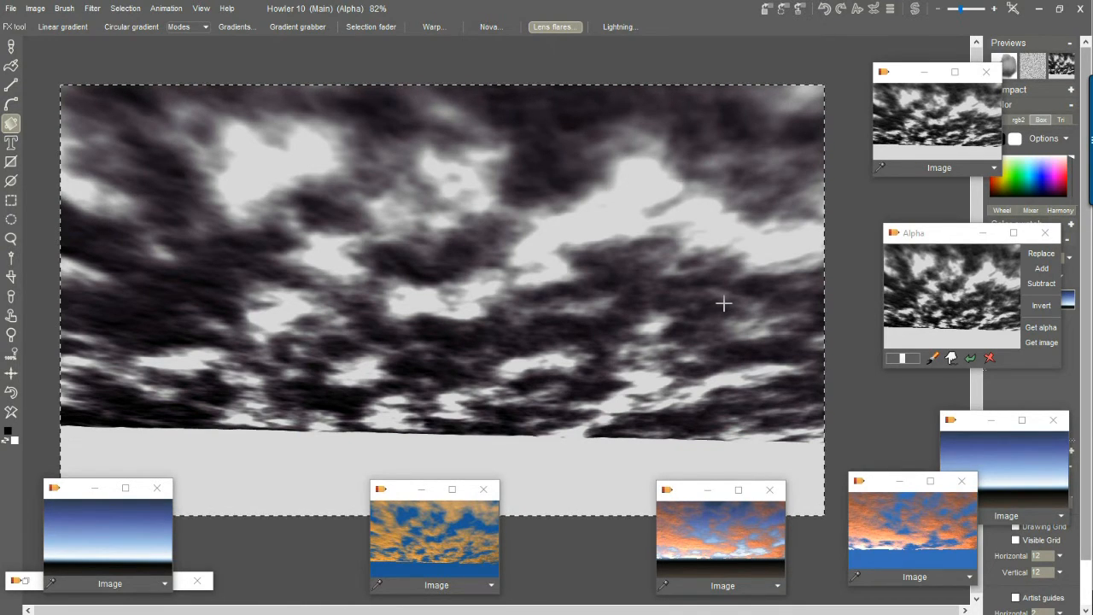
# Load the adjusted selection into the Alpha window as its stored alpha
pyautogui.click(1041, 342)
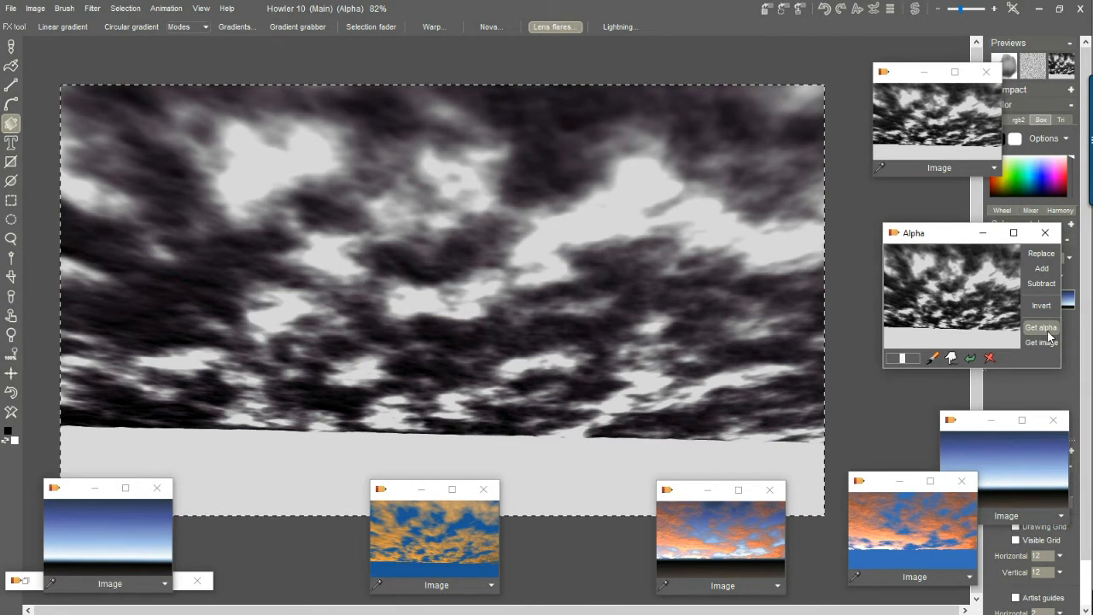
pyautogui.click(1049, 329)
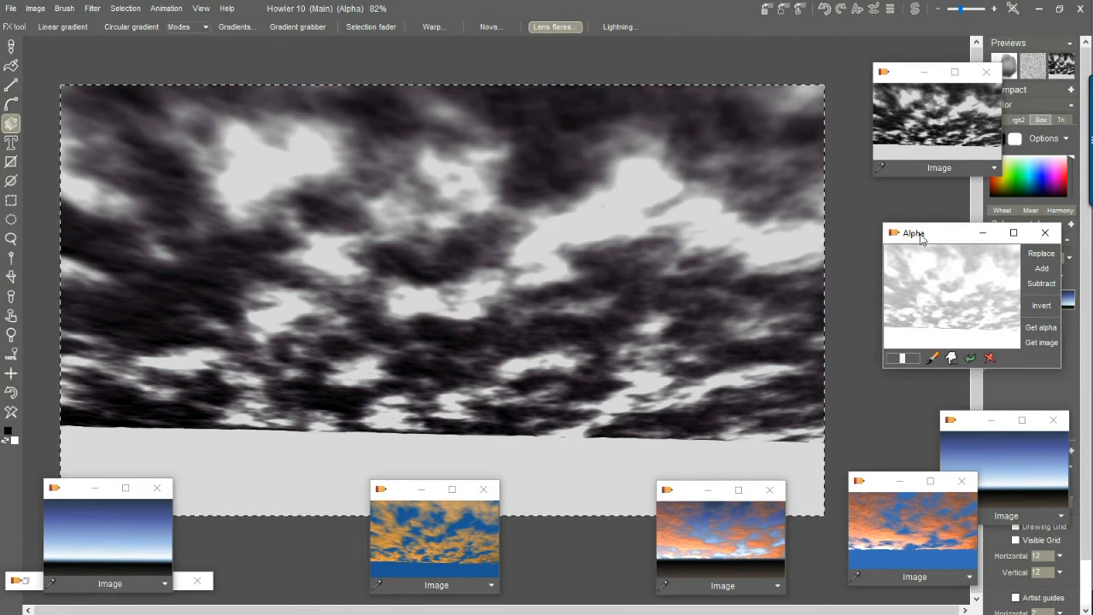
pyautogui.moveTo(914, 236); pyautogui.dragTo(886, 213)
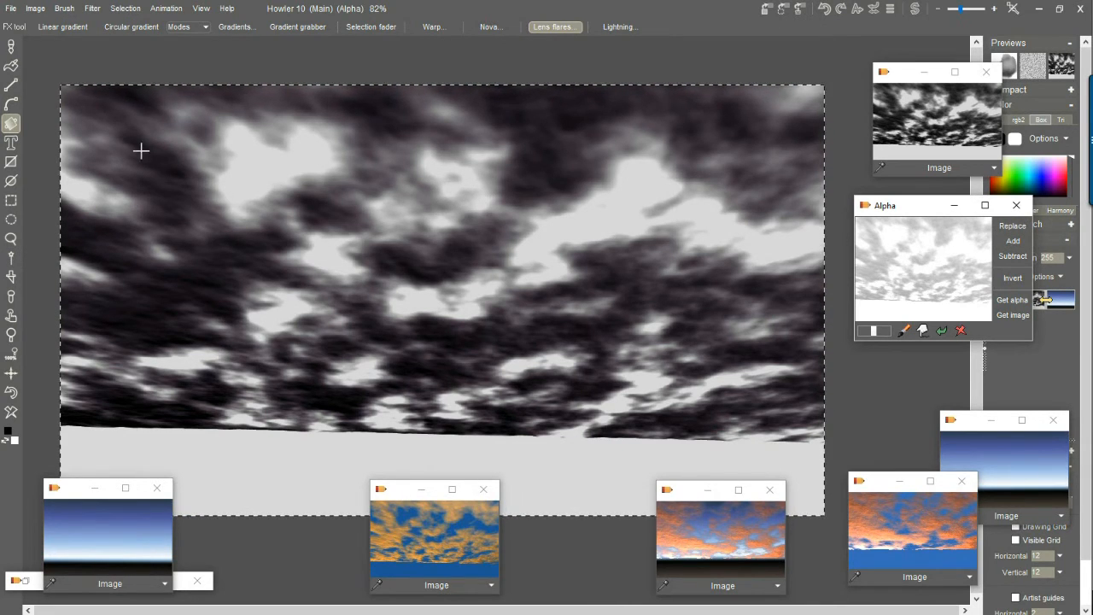
# Expand the selection's dynamic range and raise its contrast to 109
pyautogui.click(117, 9)
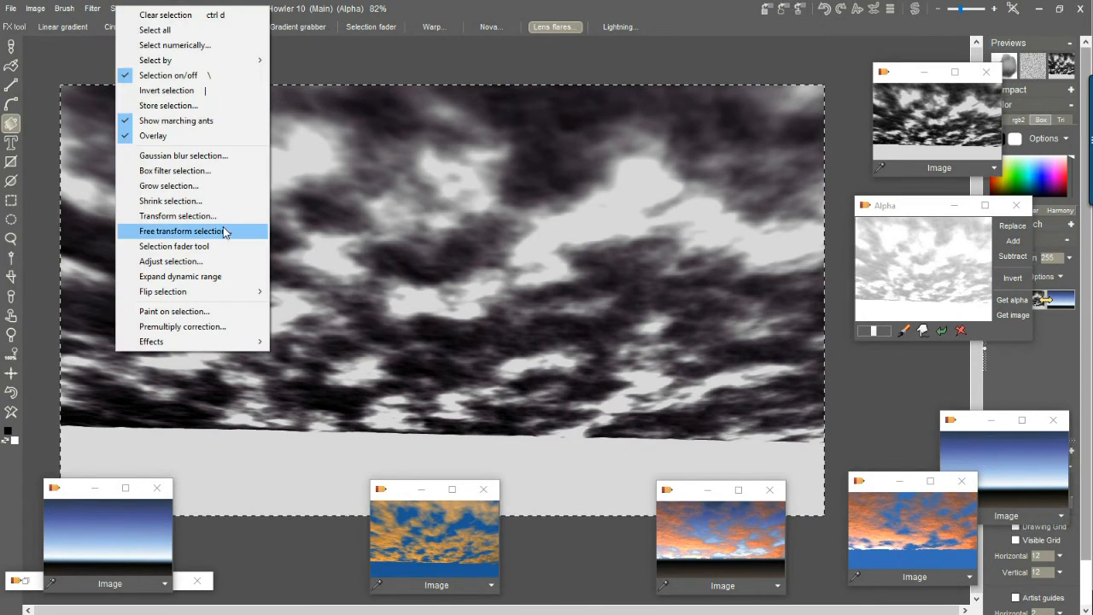
pyautogui.click(212, 282)
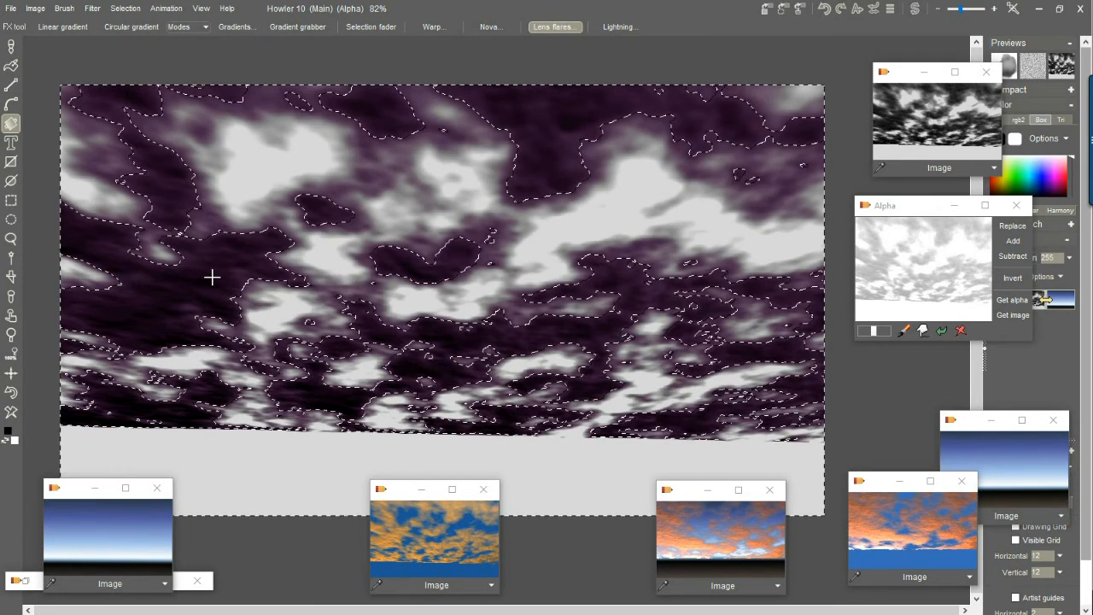
pyautogui.click(124, 9)
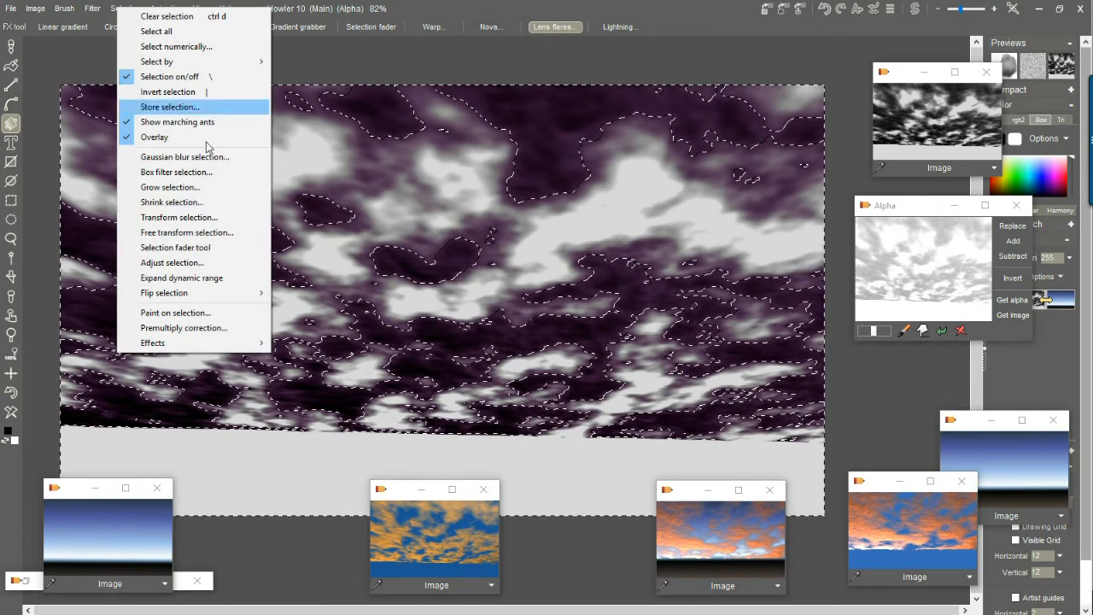
pyautogui.click(203, 262)
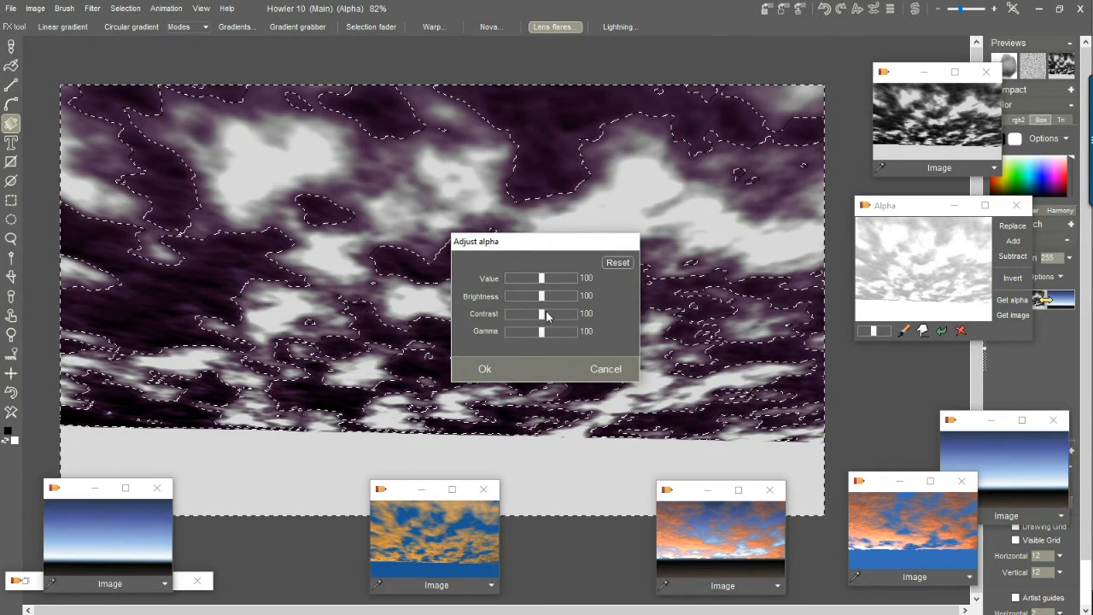
pyautogui.click(618, 262)
pyautogui.moveTo(543, 312); pyautogui.dragTo(546, 318)
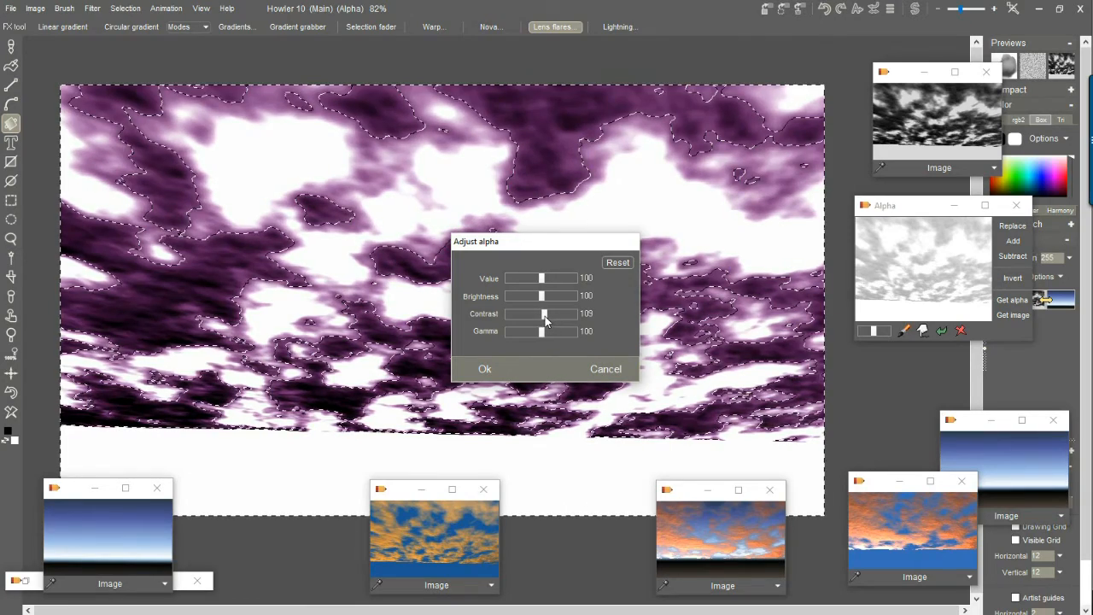
pyautogui.click(484, 368)
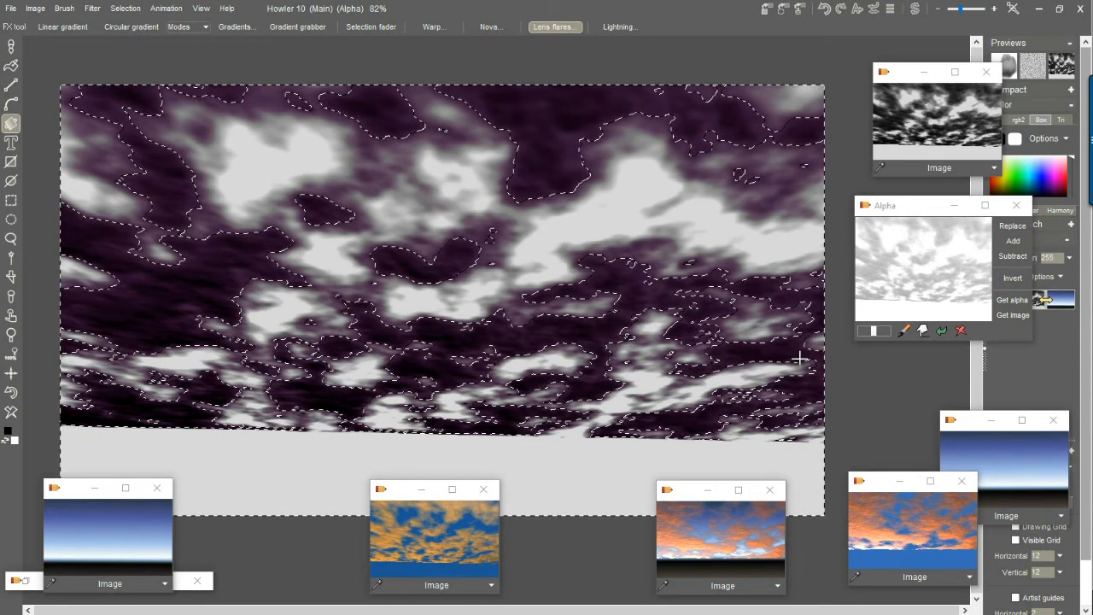
# Load the stored golden clouds into the main image and the stored gradient sky into the swap image
pyautogui.click(430, 540)
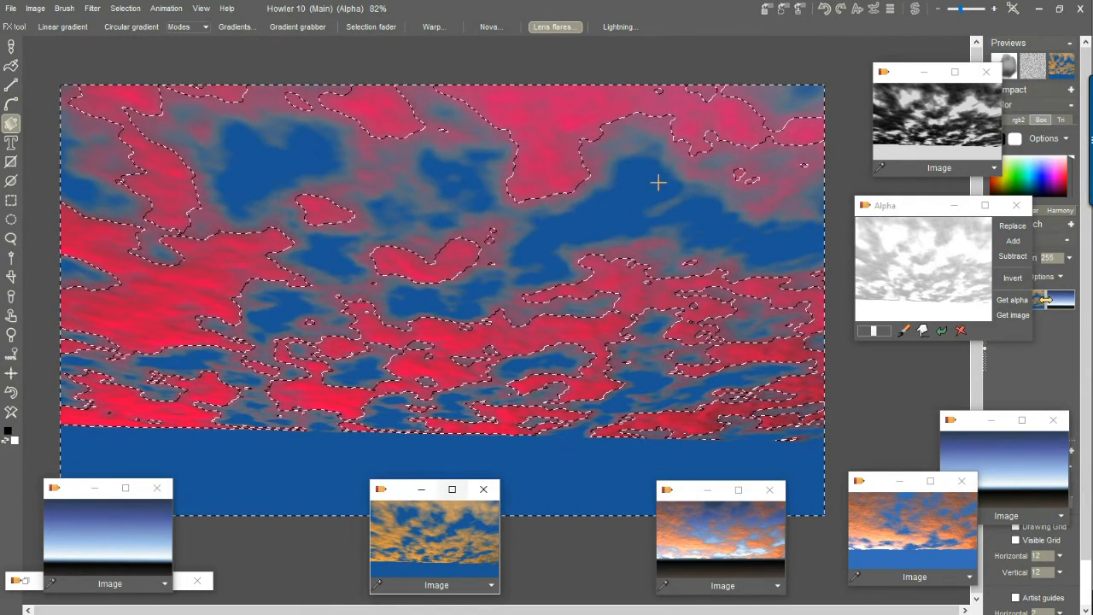
pyautogui.click(893, 10)
pyautogui.click(100, 527)
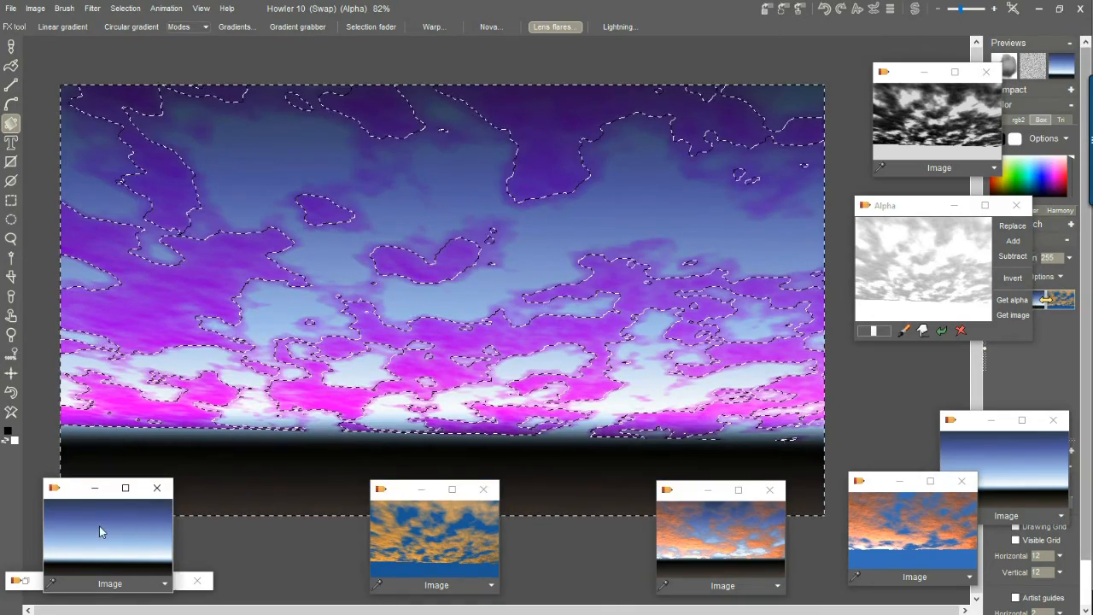
pyautogui.click(915, 9)
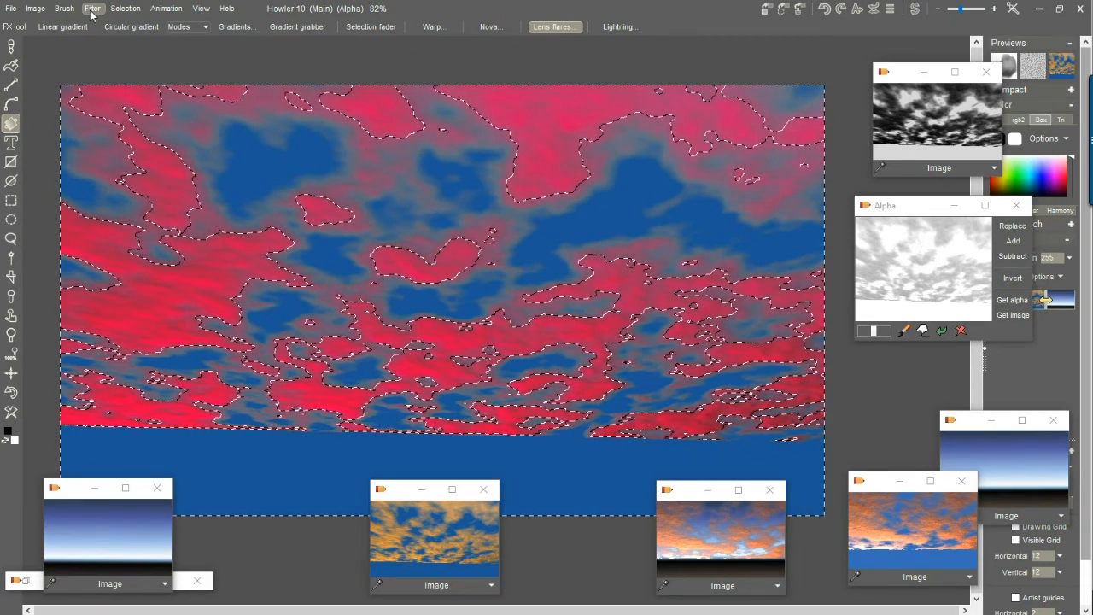
# Mix the golden clouds with the swap sky at 255 through the selection, and clear the selection
pyautogui.click(99, 15)
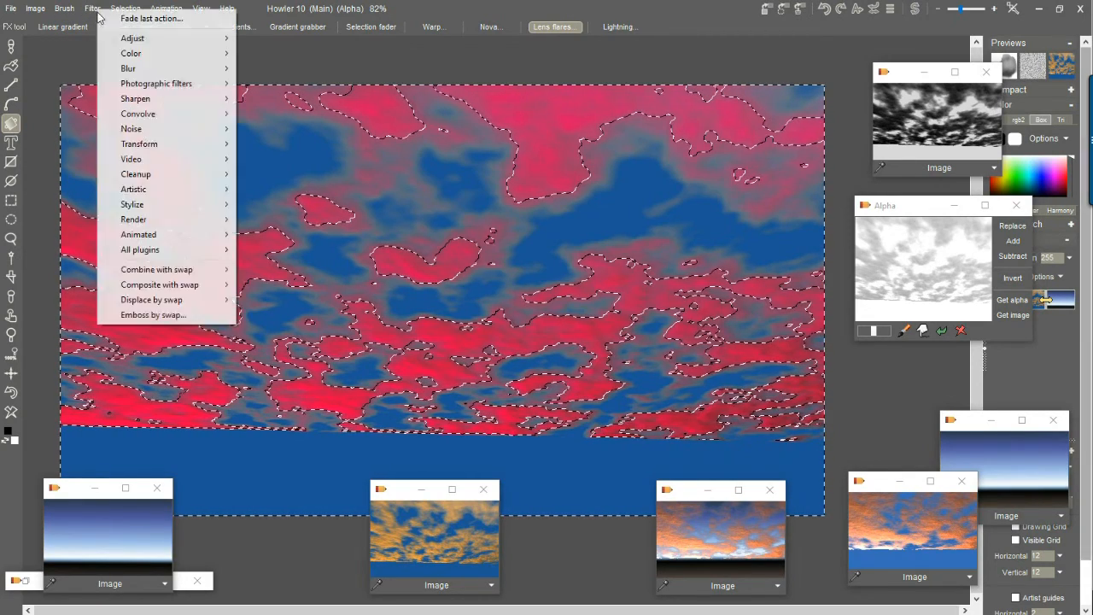
pyautogui.moveTo(179, 284)
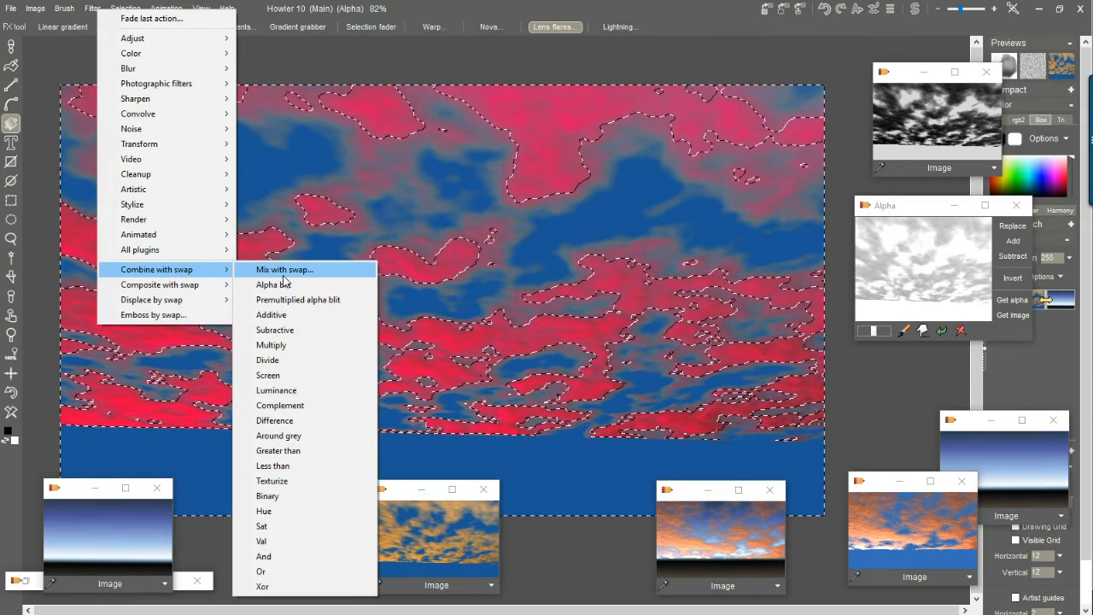
pyautogui.click(284, 272)
pyautogui.moveTo(601, 307); pyautogui.dragTo(642, 322)
pyautogui.moveTo(601, 305)
pyautogui.mouseDown()
pyautogui.moveTo(491, 306)
pyautogui.moveTo(611, 307)
pyautogui.mouseUp()
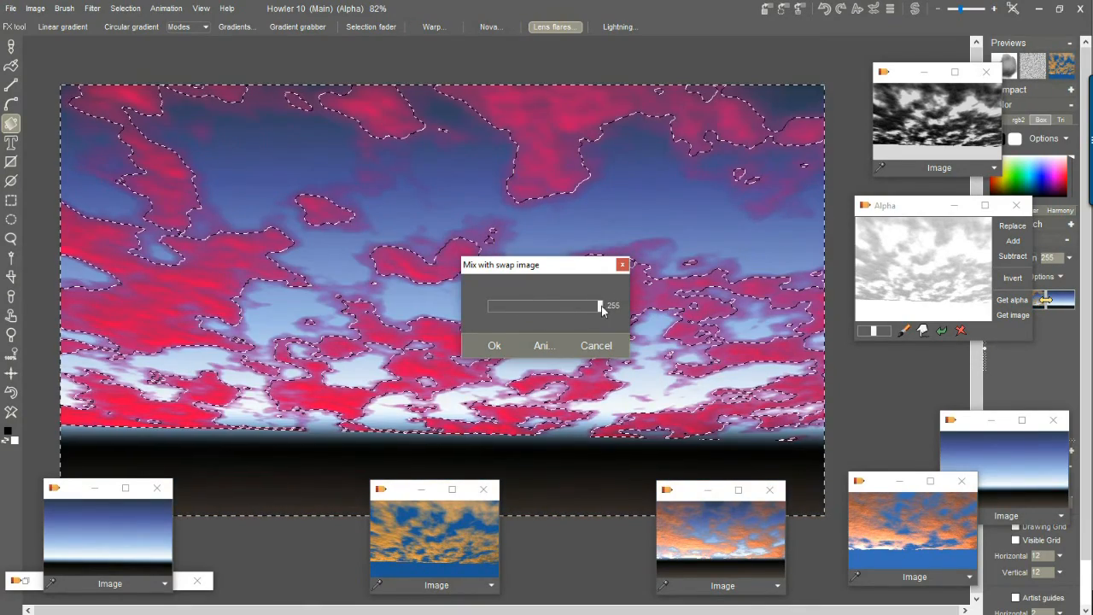
pyautogui.click(494, 345)
pyautogui.click(125, 9)
pyautogui.click(171, 17)
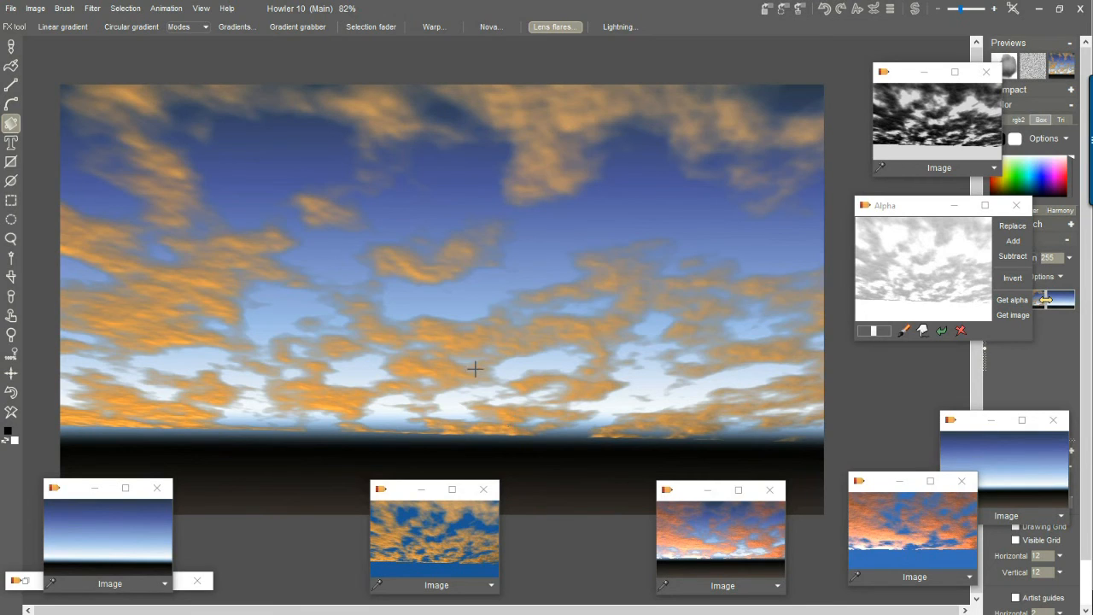
# Add a blue-white lens flare preset to the composite, centred low on the left just above the horizon
pyautogui.click(10, 124)
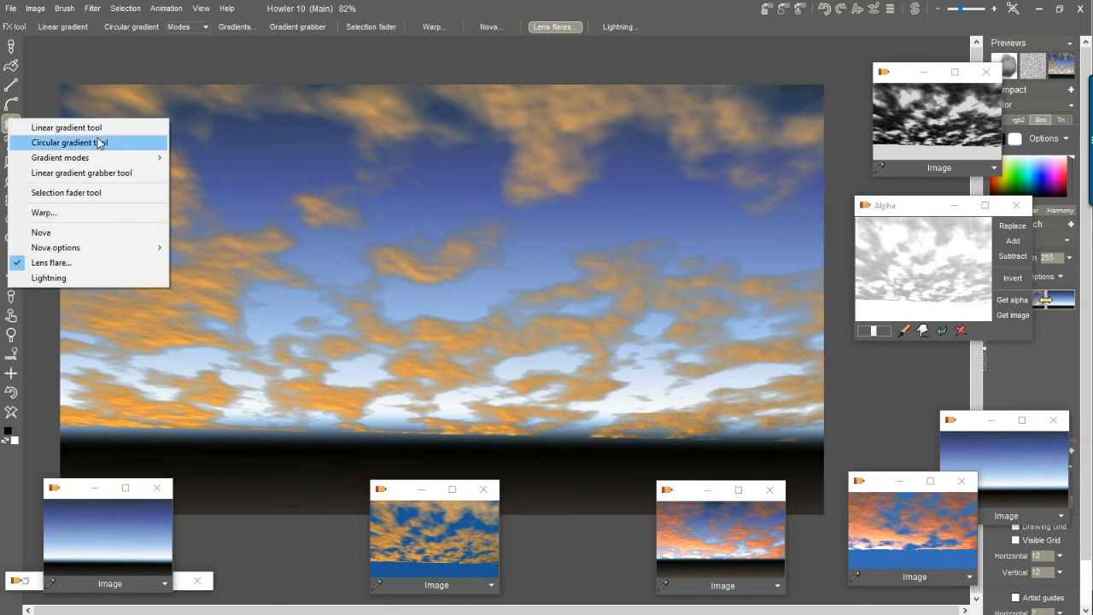
pyautogui.click(89, 266)
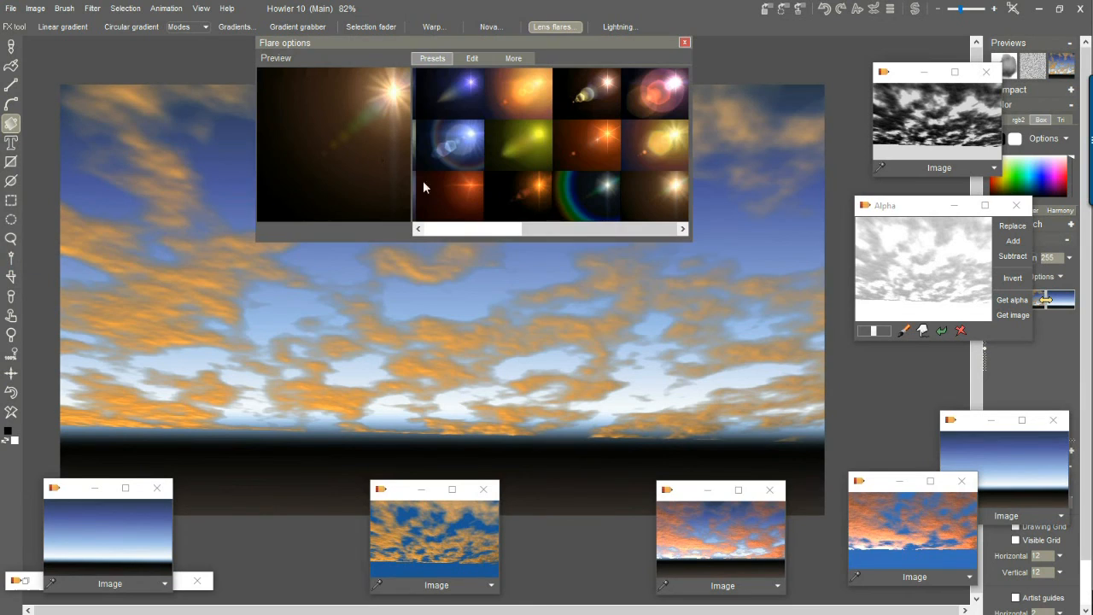
pyautogui.click(529, 197)
pyautogui.moveTo(543, 43); pyautogui.dragTo(902, 32)
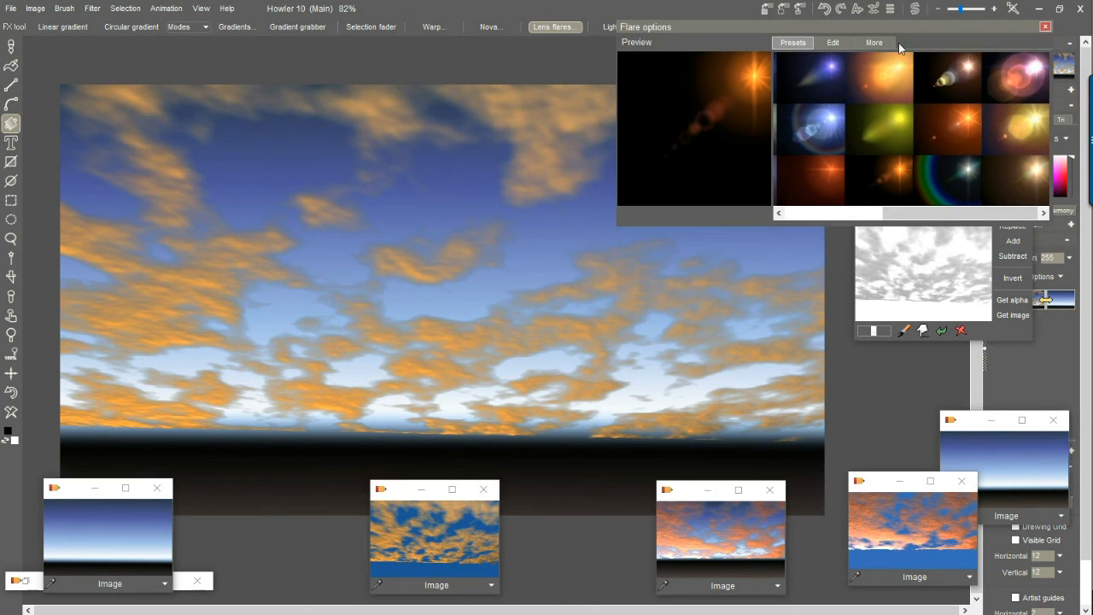
pyautogui.click(824, 137)
pyautogui.moveTo(182, 384); pyautogui.dragTo(244, 290)
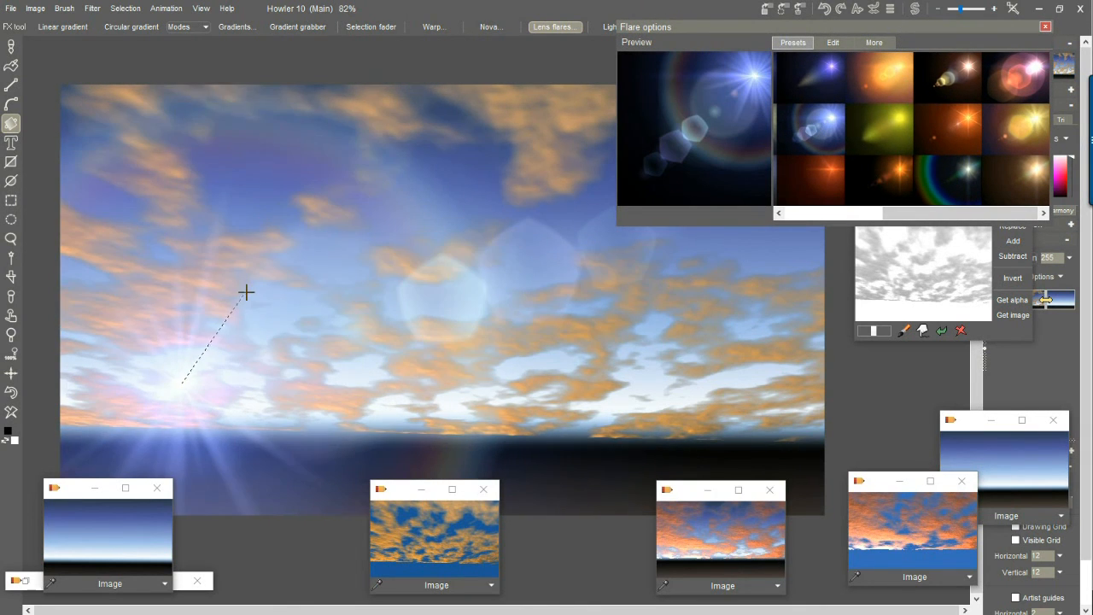
# Layer a dim red flare and an orange flare with rings over the same sun spot, and close the flare options
pyautogui.click(871, 195)
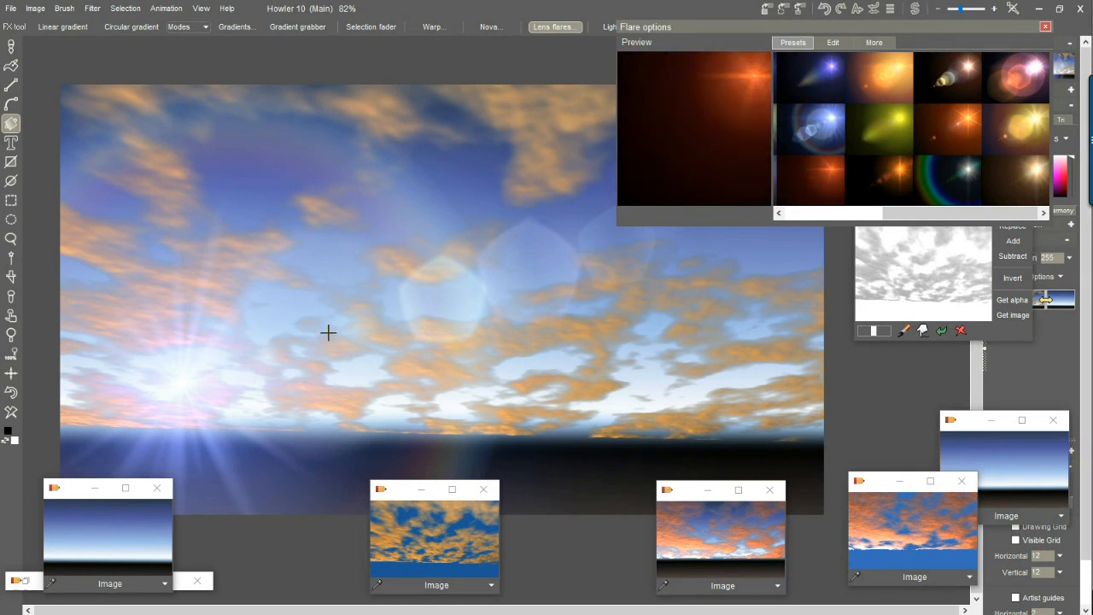
pyautogui.click(185, 379)
pyautogui.moveTo(908, 209); pyautogui.dragTo(808, 215)
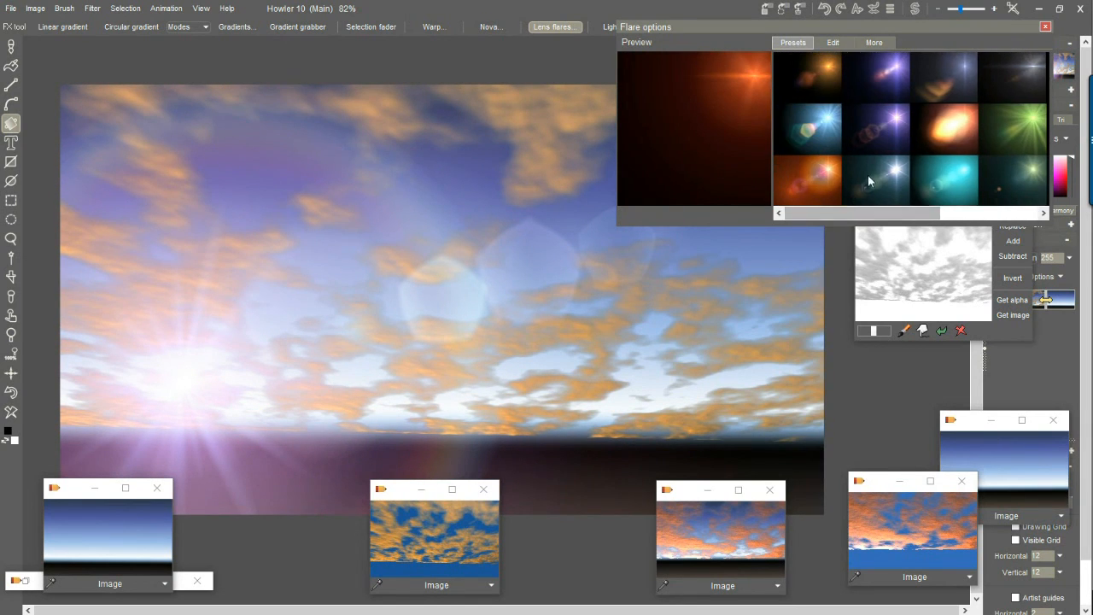
pyautogui.click(863, 177)
pyautogui.click(808, 175)
pyautogui.moveTo(176, 374); pyautogui.dragTo(287, 267)
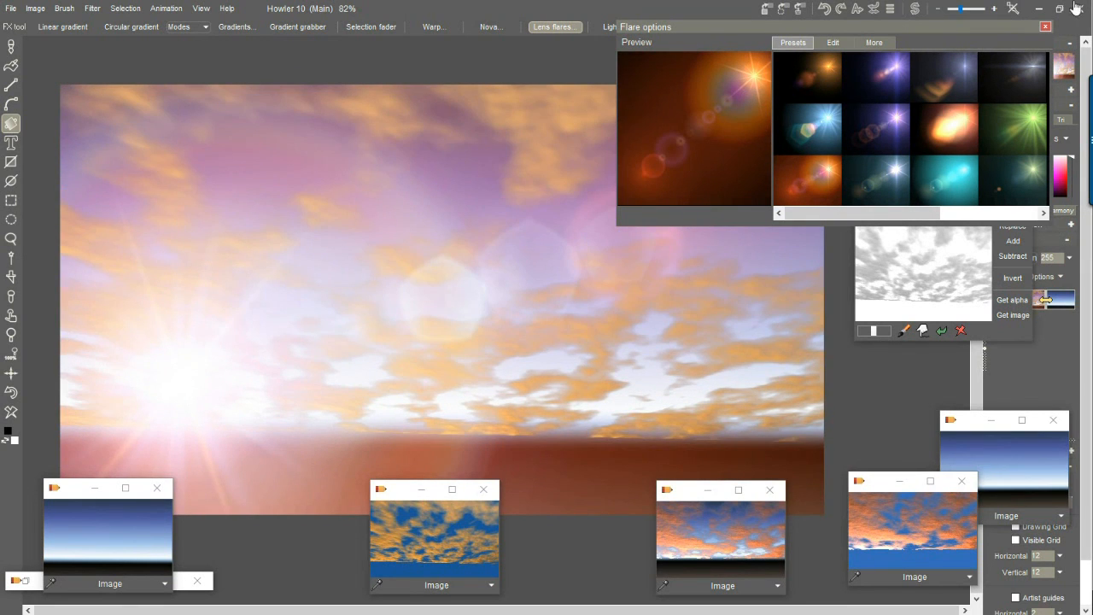
pyautogui.click(1045, 26)
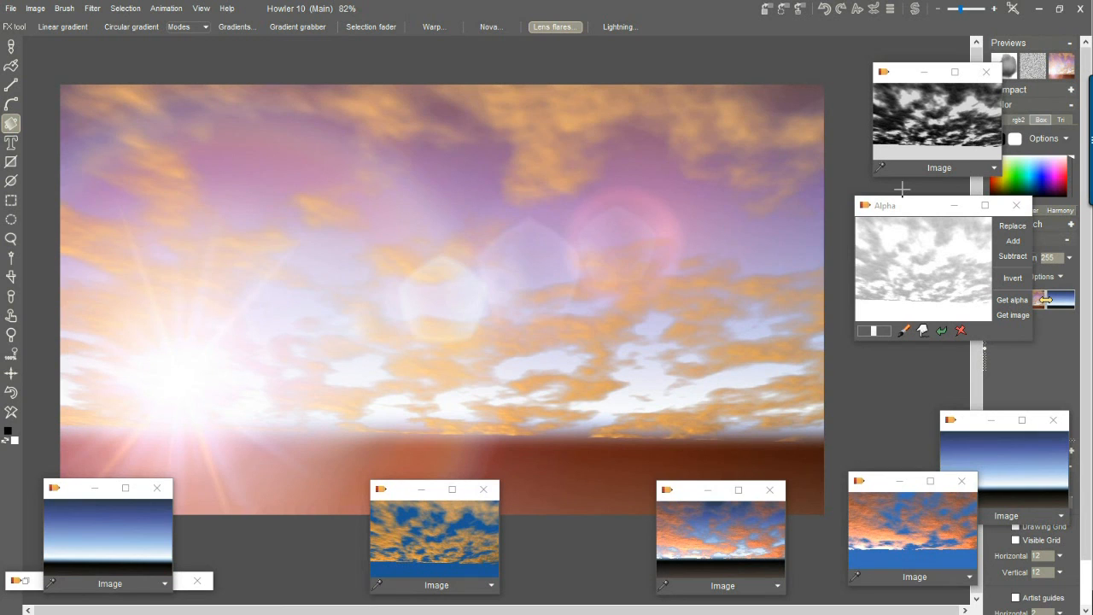